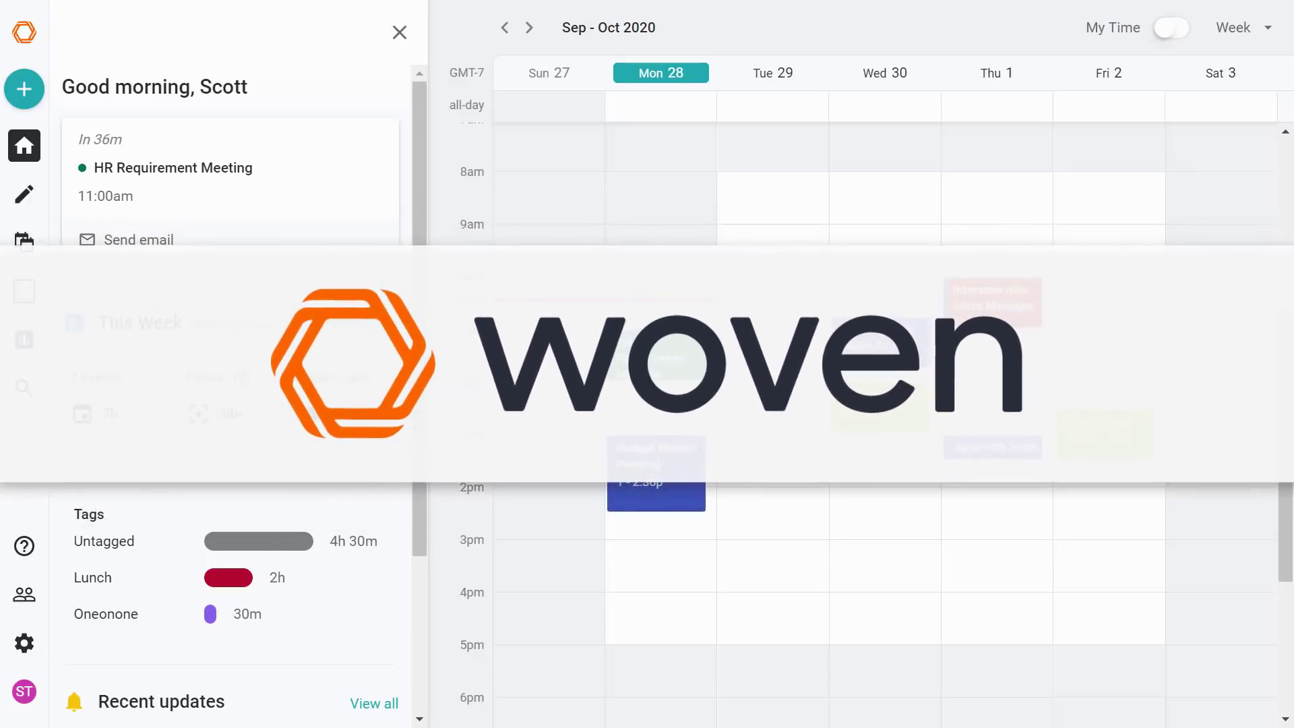
# Open a meeting template from Woven's Templates list to fill the calendar with its slots.
pyautogui.click(24, 292)
pyautogui.moveTo(320, 286)
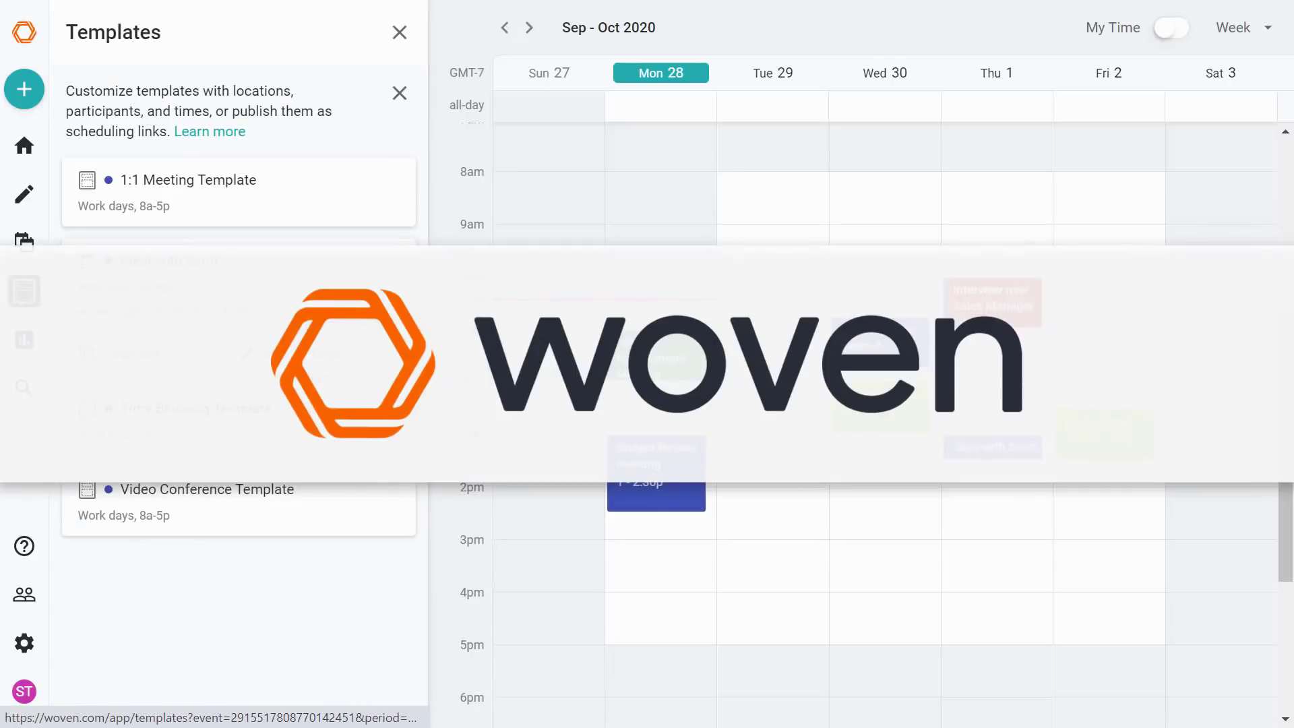
pyautogui.click(319, 285)
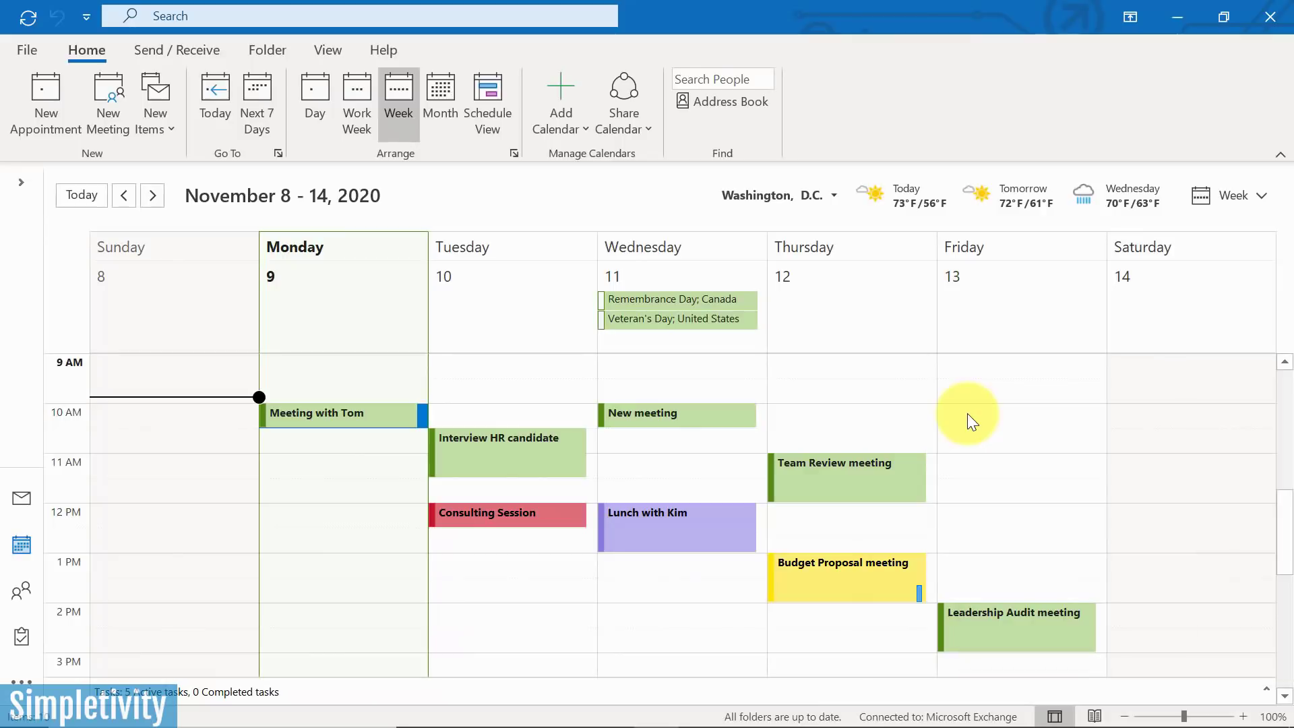
# Jump the calendar to November 27, then to the coming Saturday's week.
pyautogui.hotkey('ctrl', 'g')
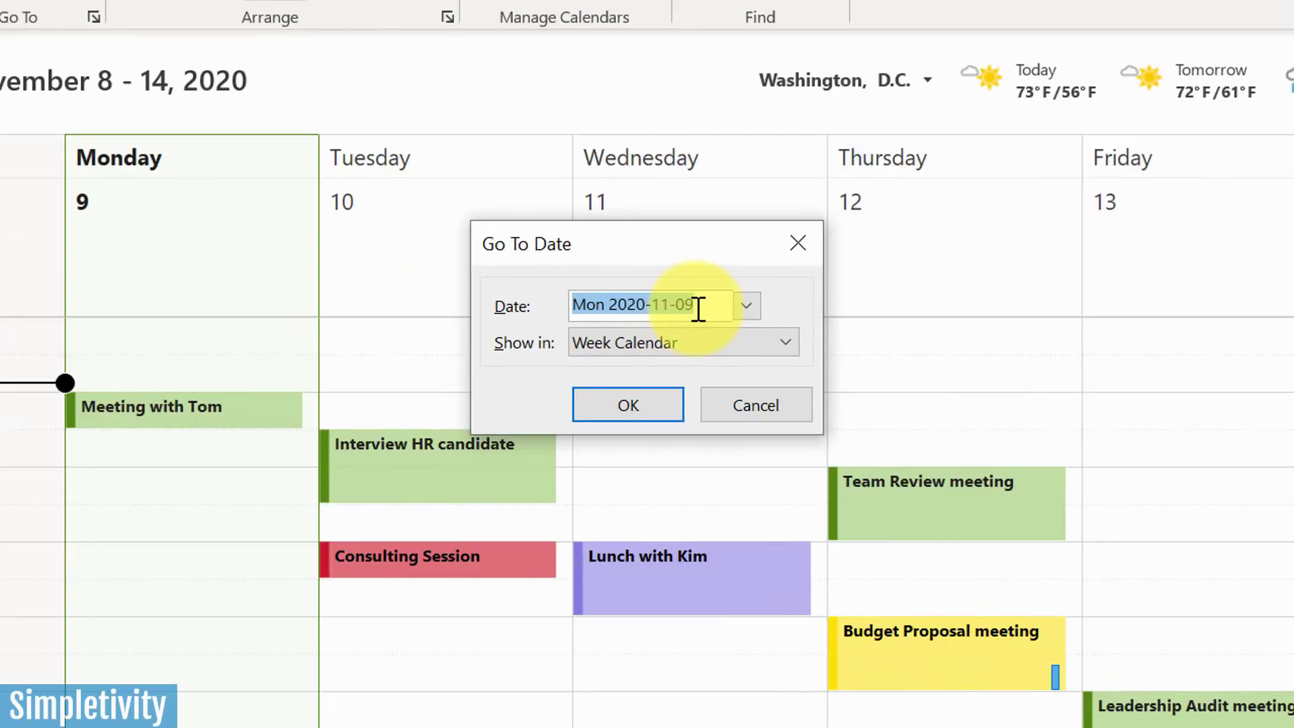
pyautogui.write('nov 27')
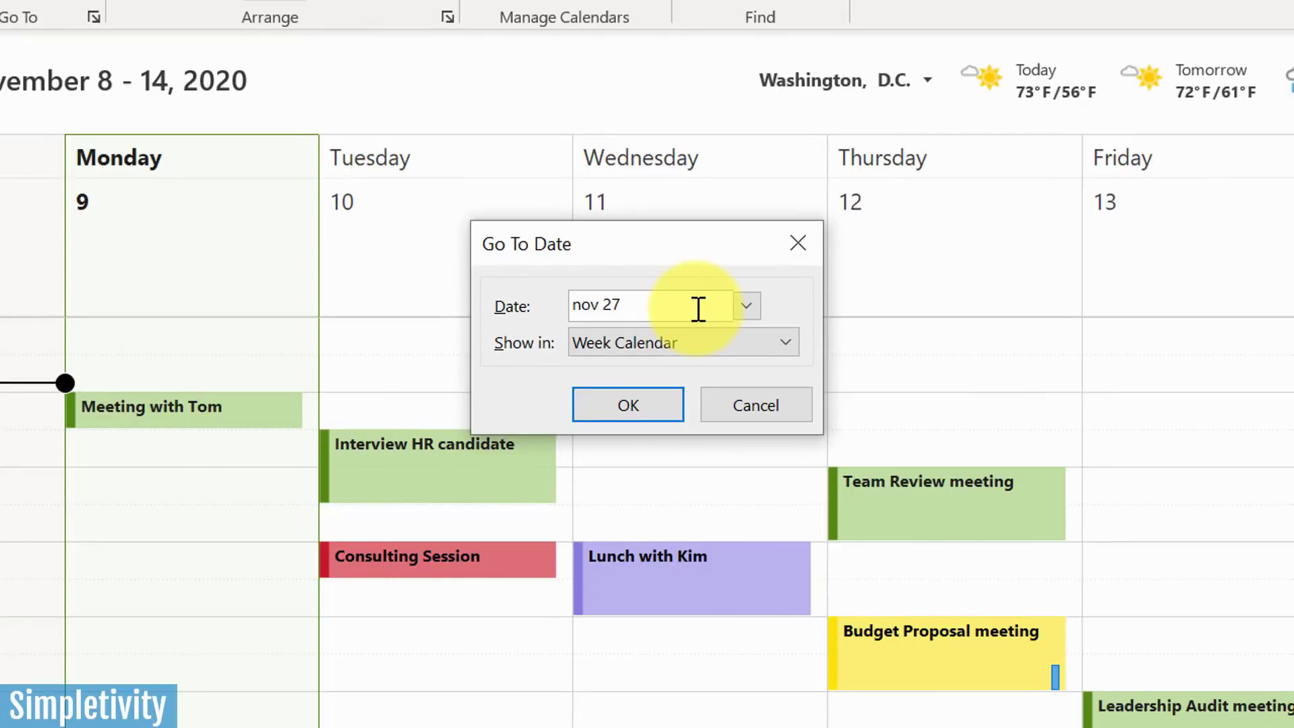
pyautogui.press('Return')
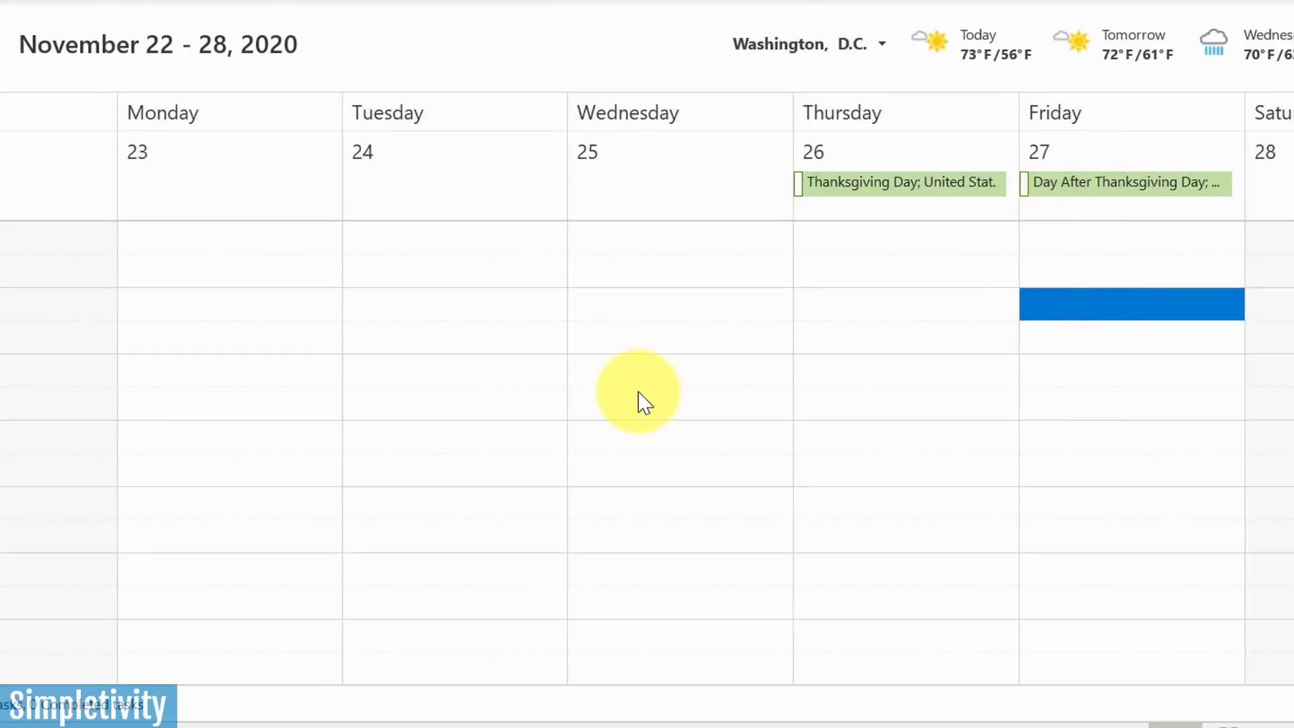
pyautogui.hotkey('ctrl', 'g')
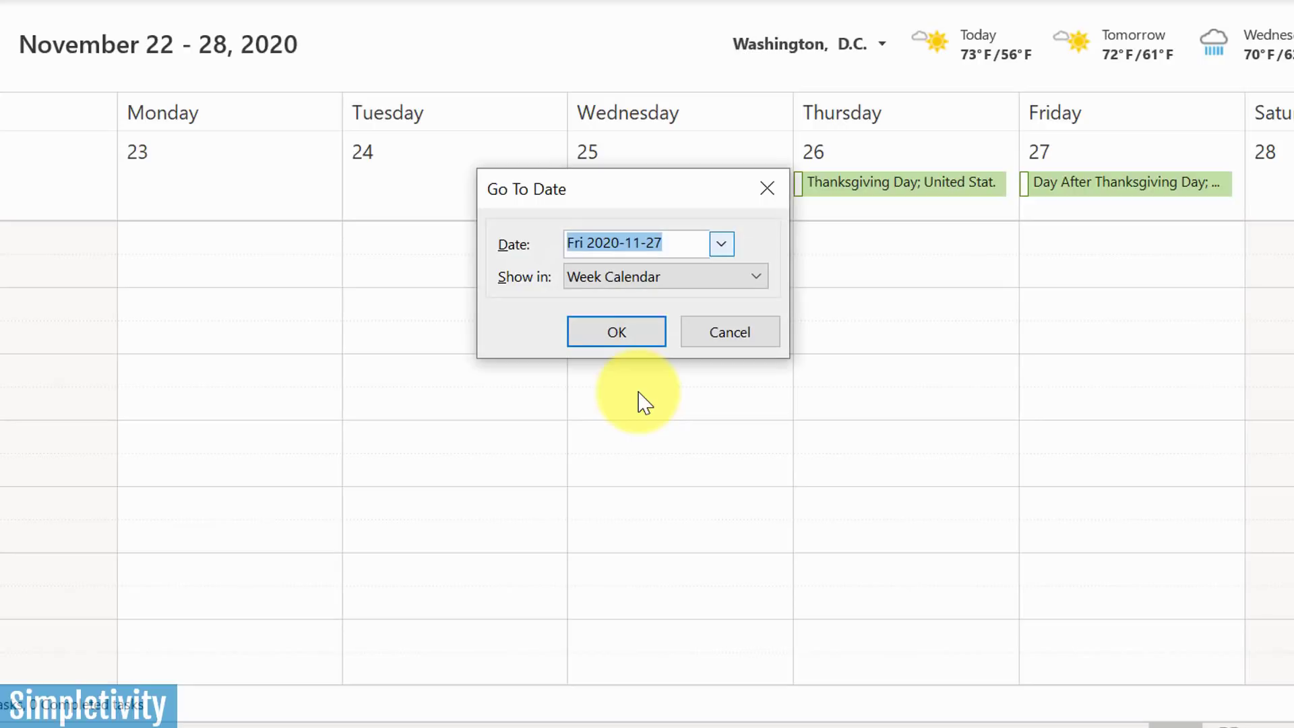
pyautogui.write('sat')
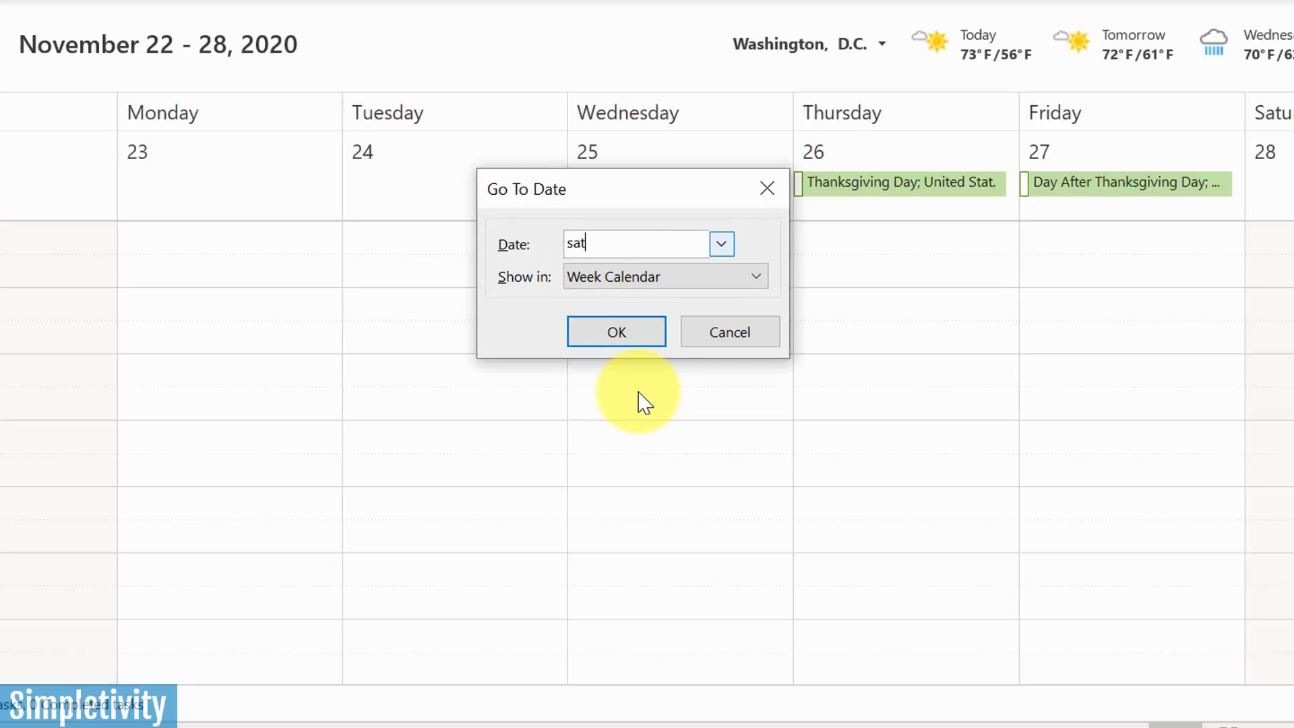
pyautogui.press('Return')
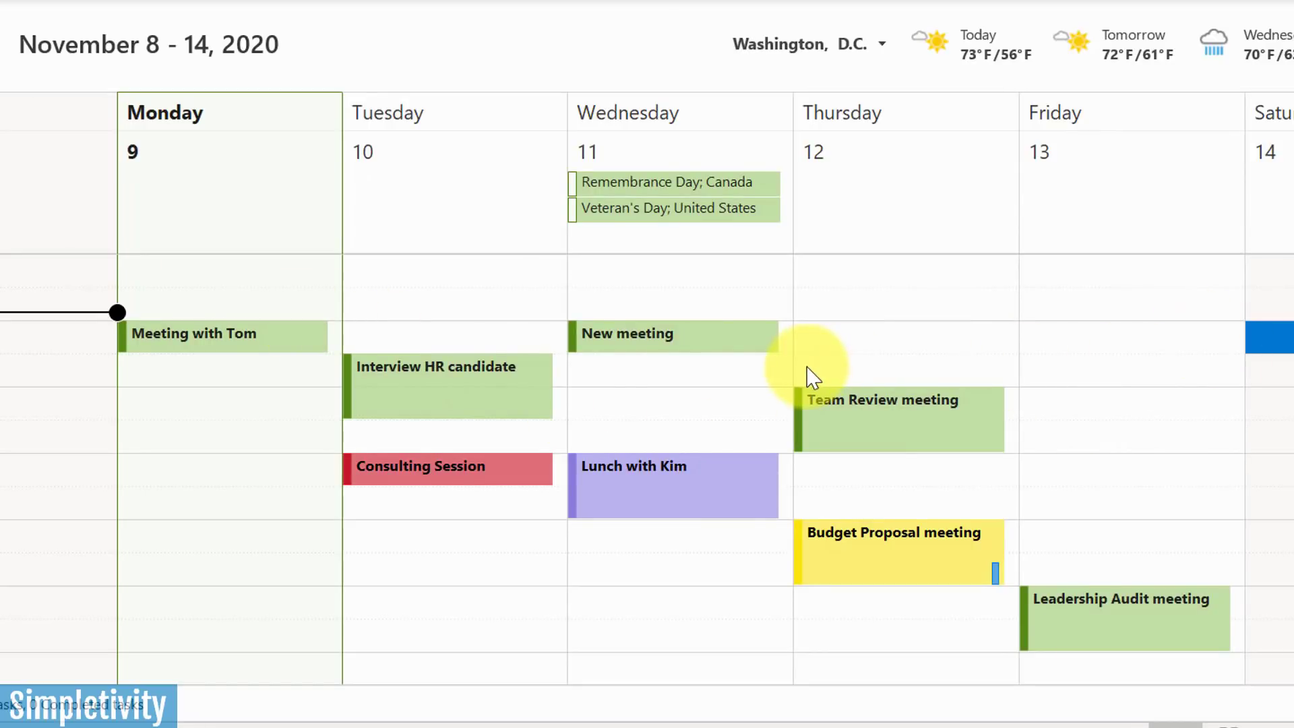
# Jump ahead to the week of February 7–13, 2021 using Go To Date.
pyautogui.hotkey('ctrl', 'g')
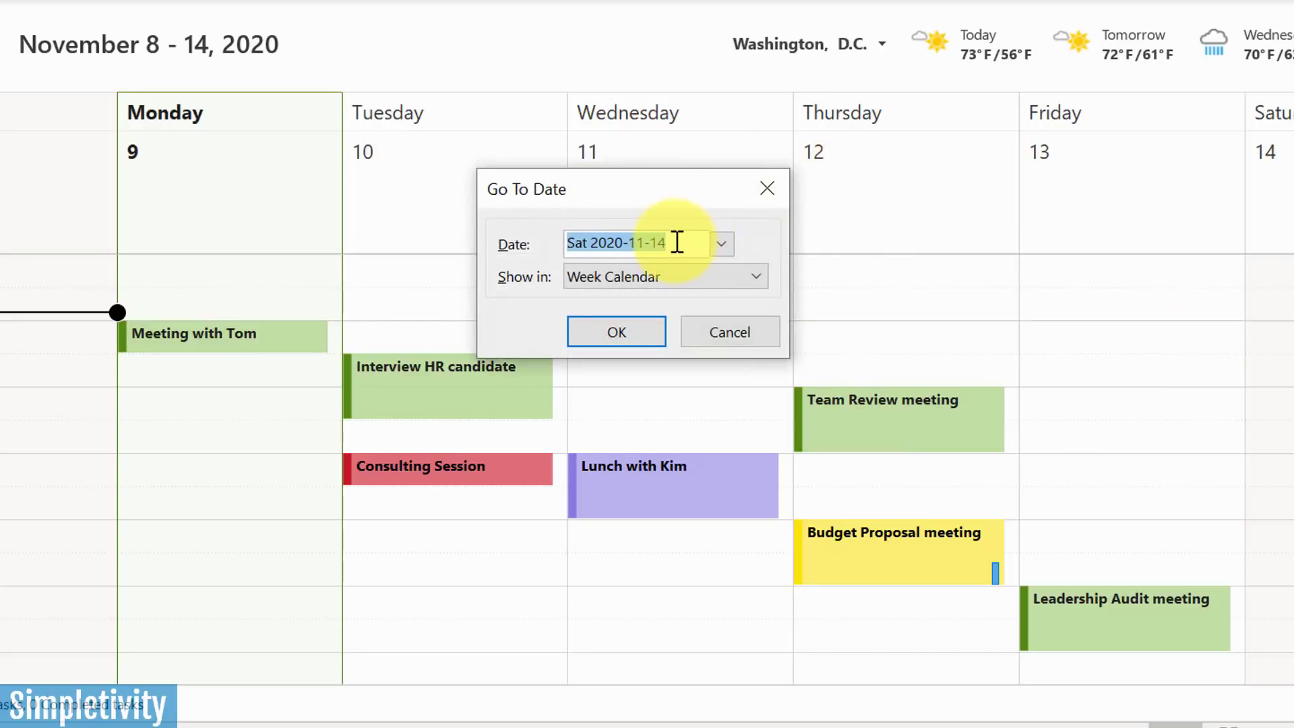
pyautogui.write('feb 2021')
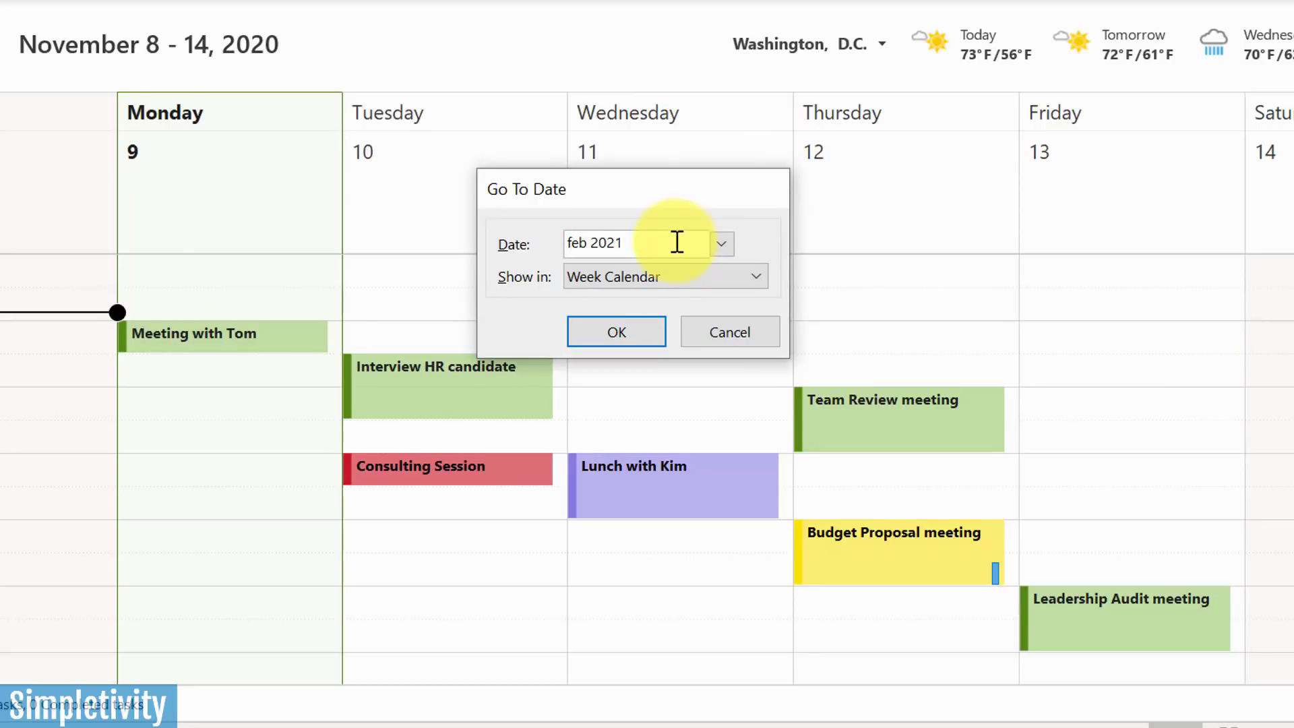
pyautogui.press('Return')
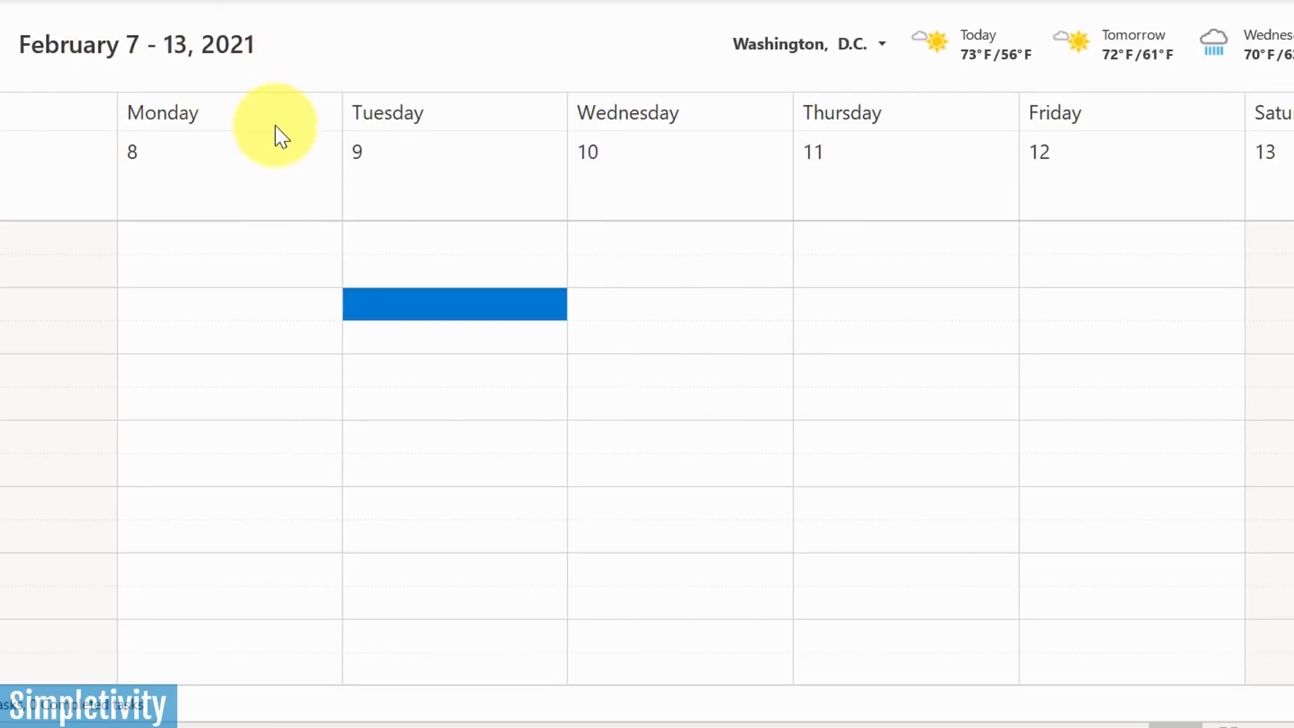
pyautogui.hotkey('ctrl', 'g')
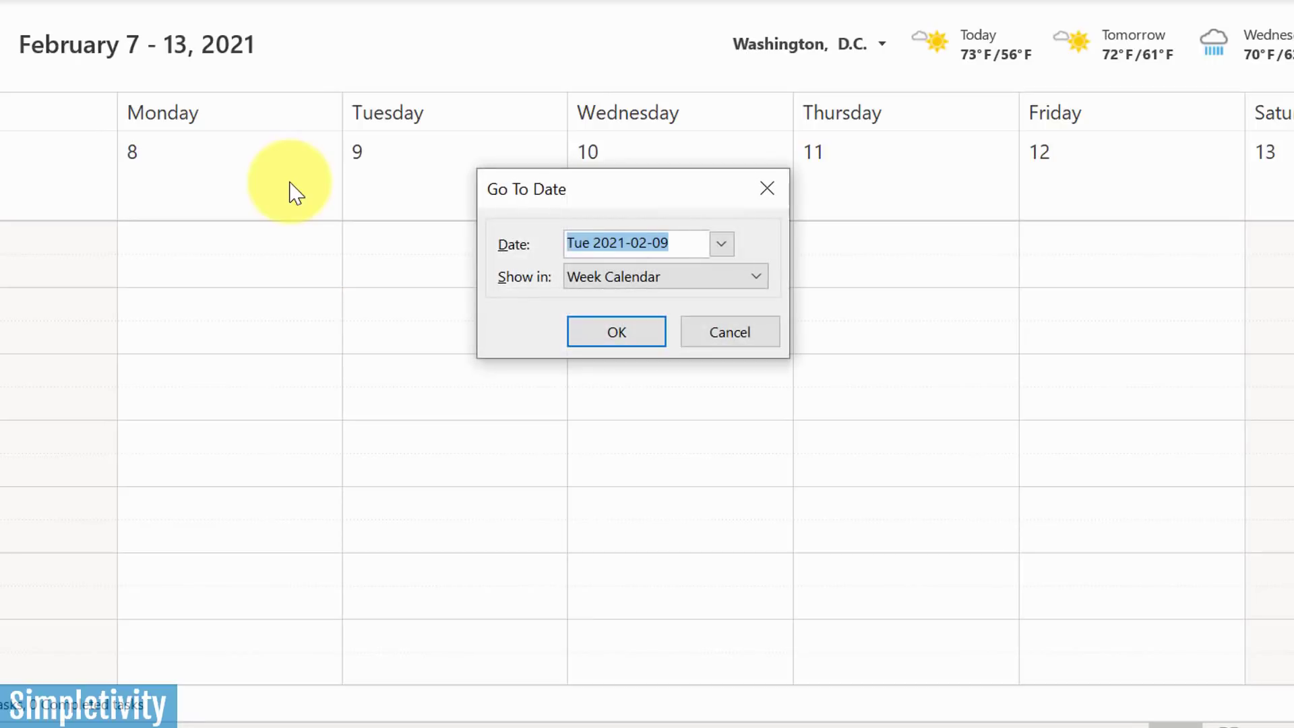
# Enter t in Go To Date to return to today's week, November 8–14, 2020.
pyautogui.write('today')
pyautogui.press('Return')
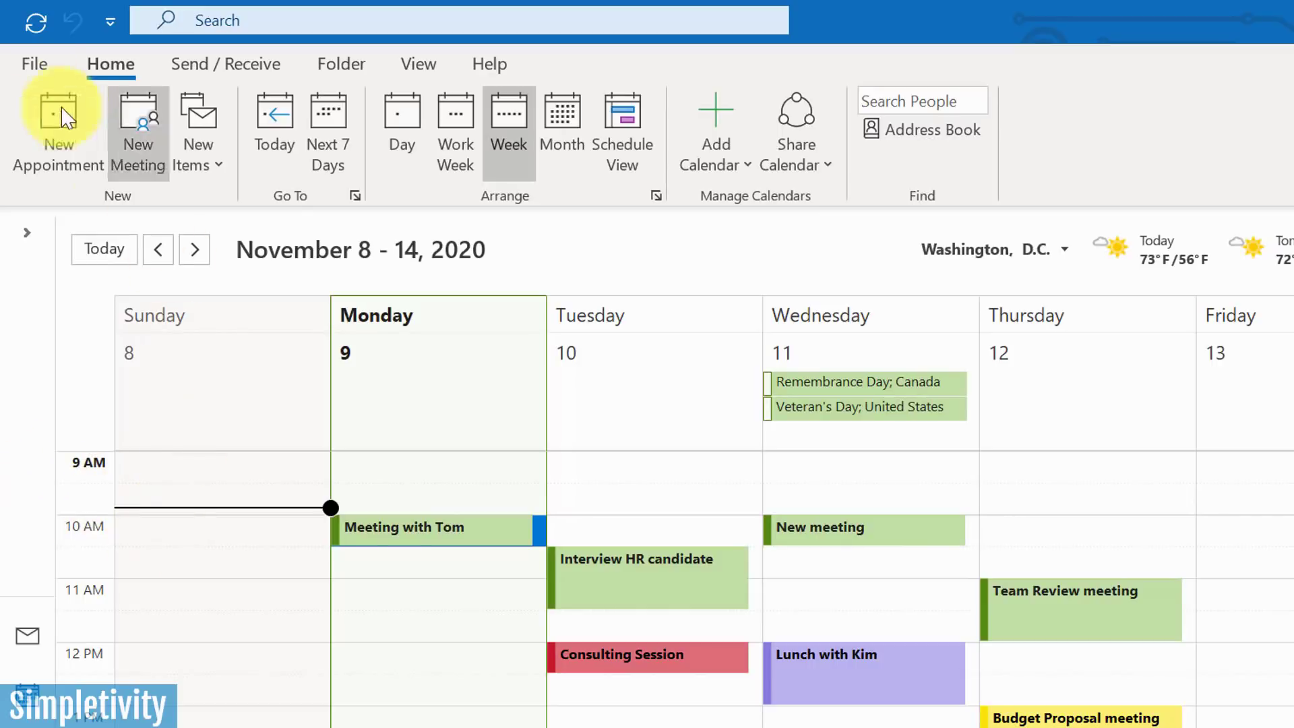
# In Calendar options, label the main time zone Pacific and add a second zone labelled East.
pyautogui.click(35, 64)
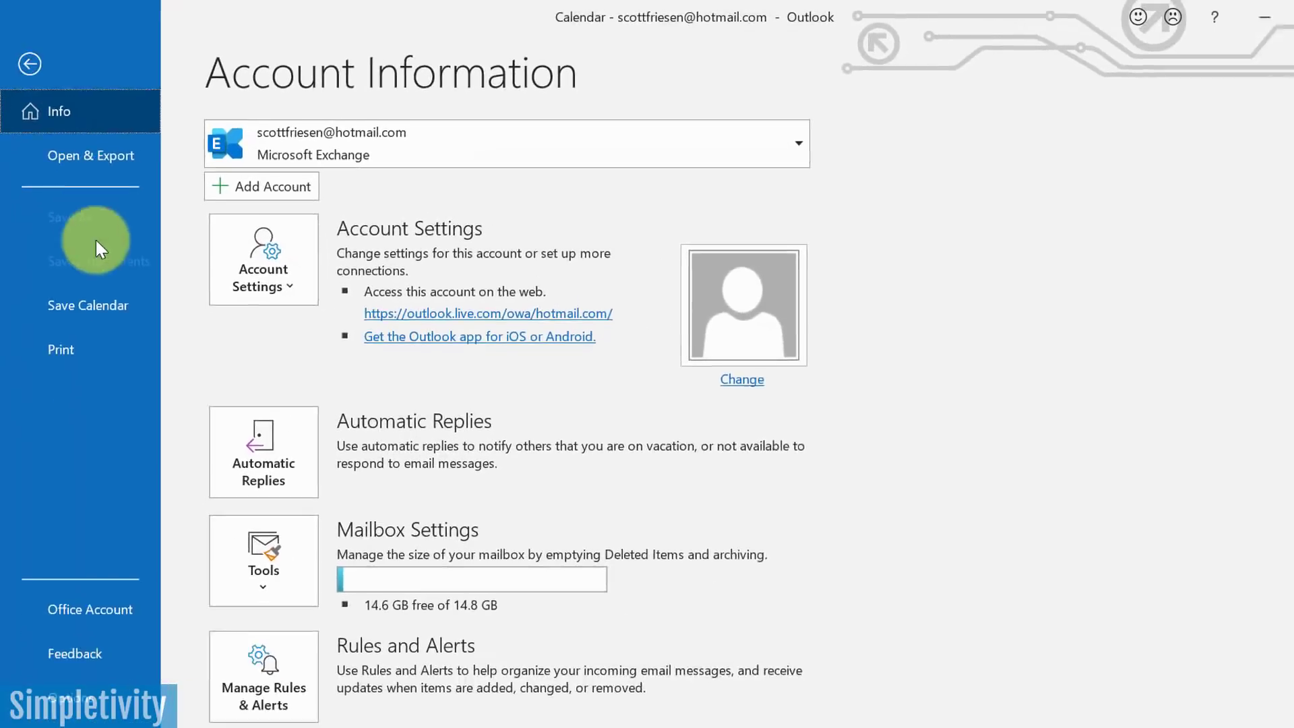
pyautogui.click(66, 658)
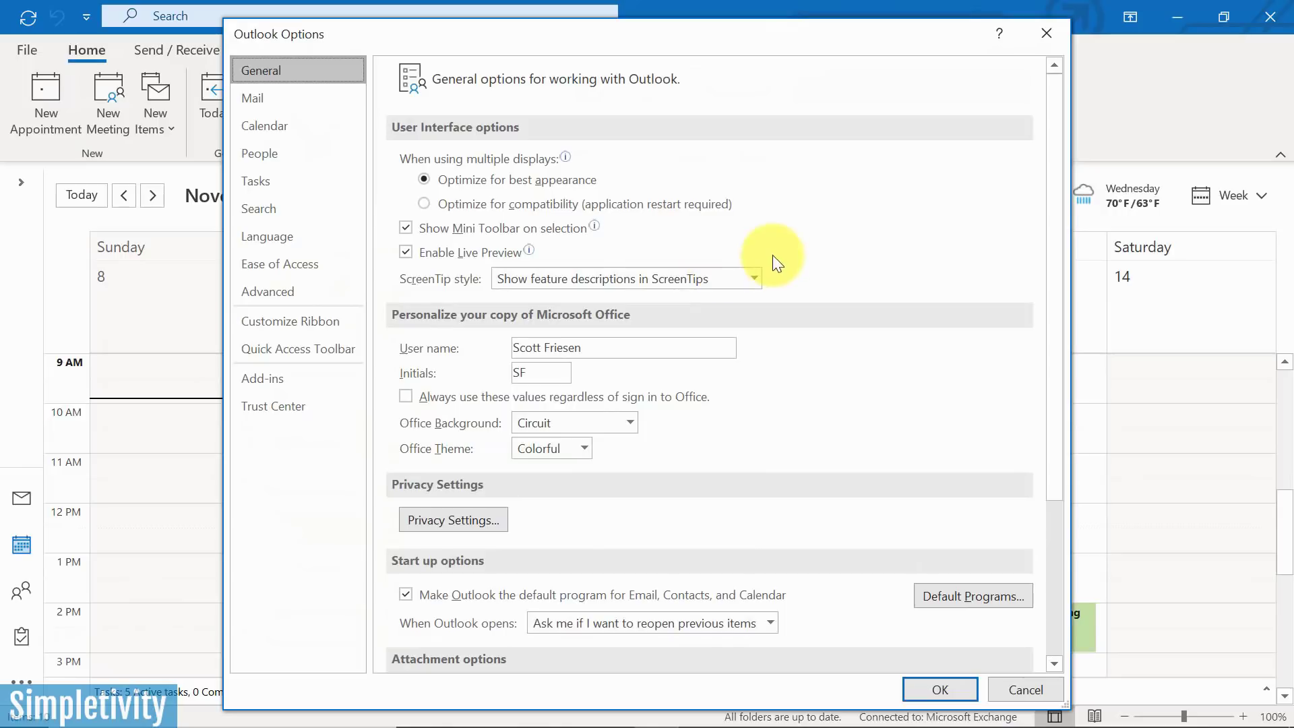
pyautogui.click(317, 128)
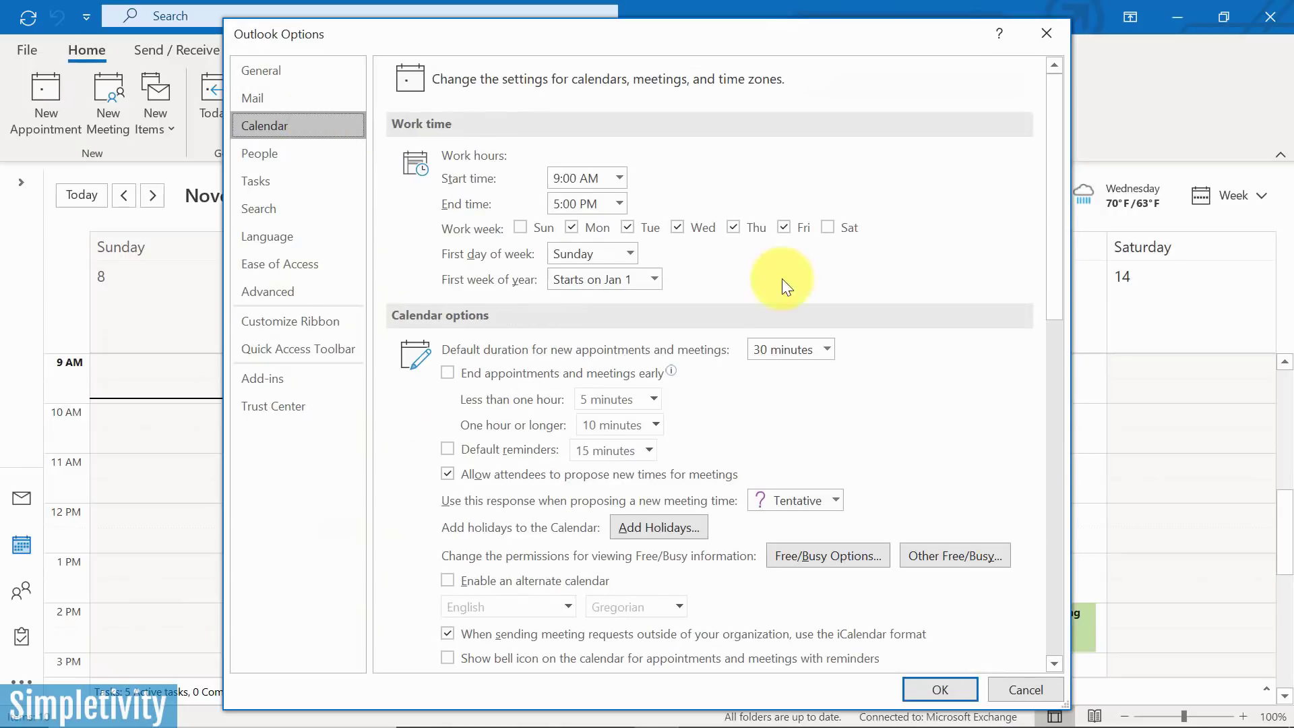
pyautogui.scroll(-8, 782, 280)
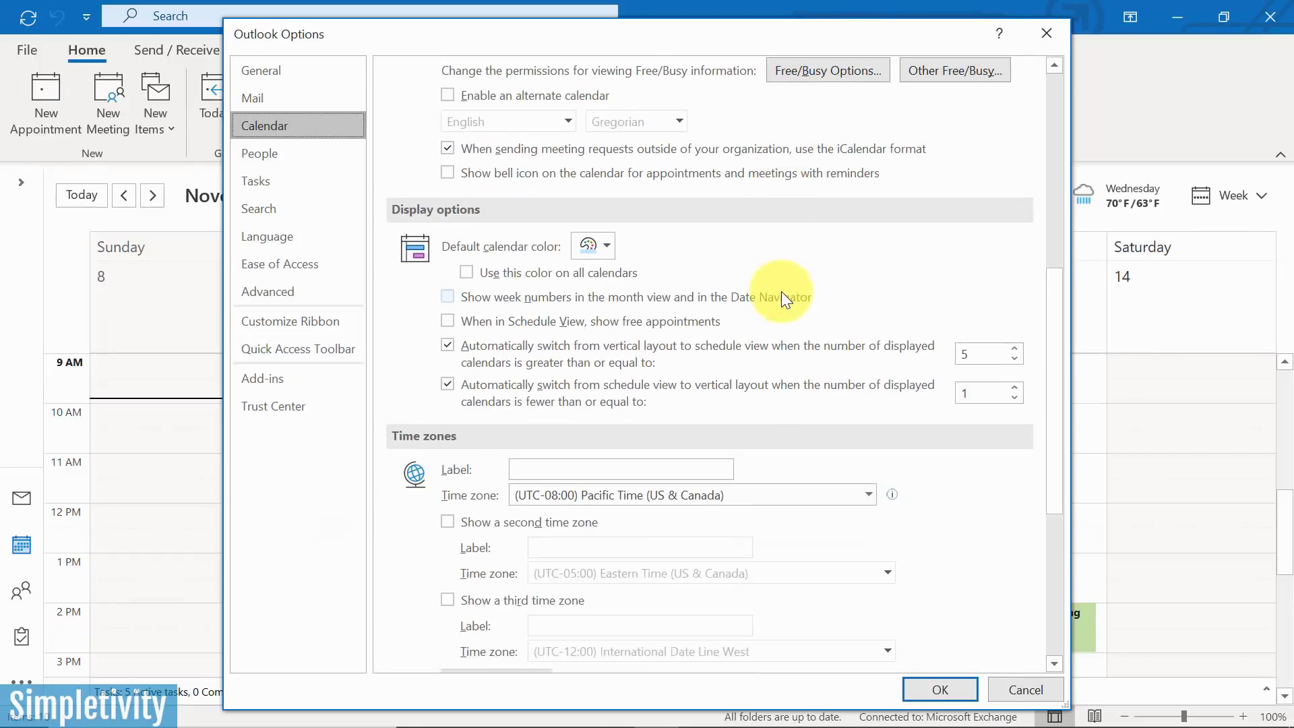
pyautogui.scroll(-3, 782, 297)
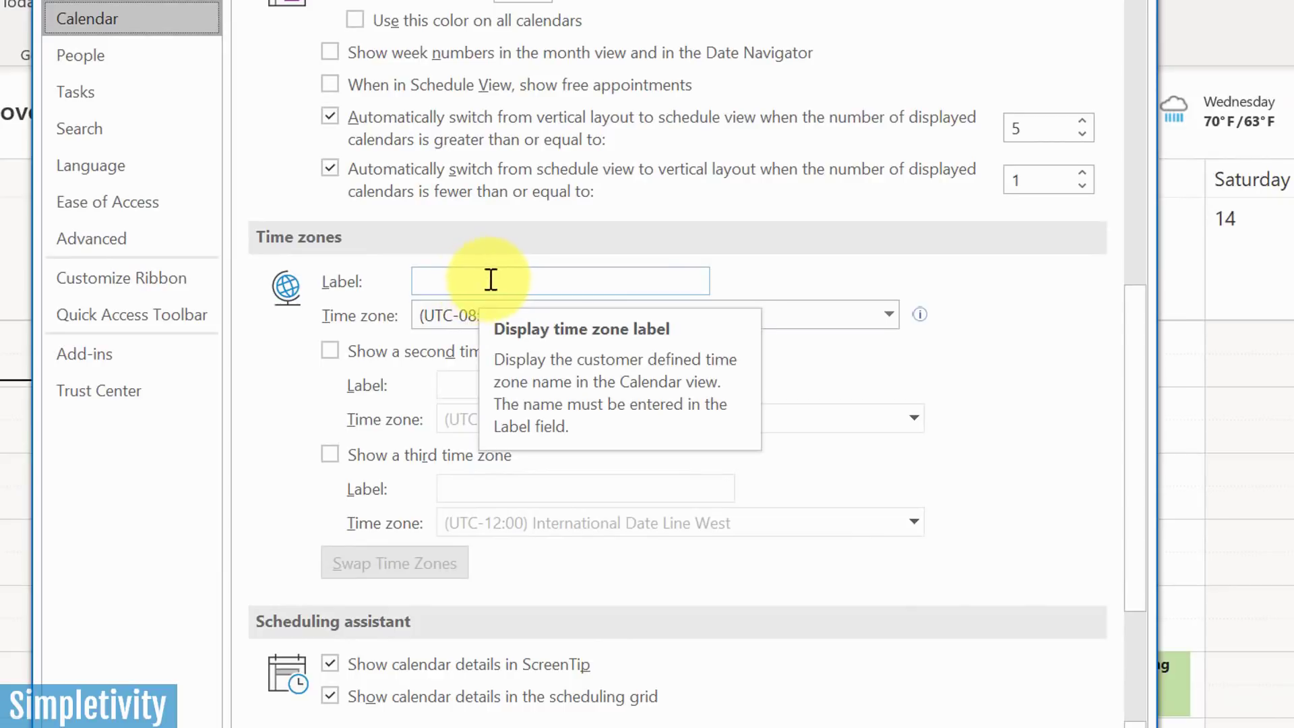
pyautogui.click(463, 277)
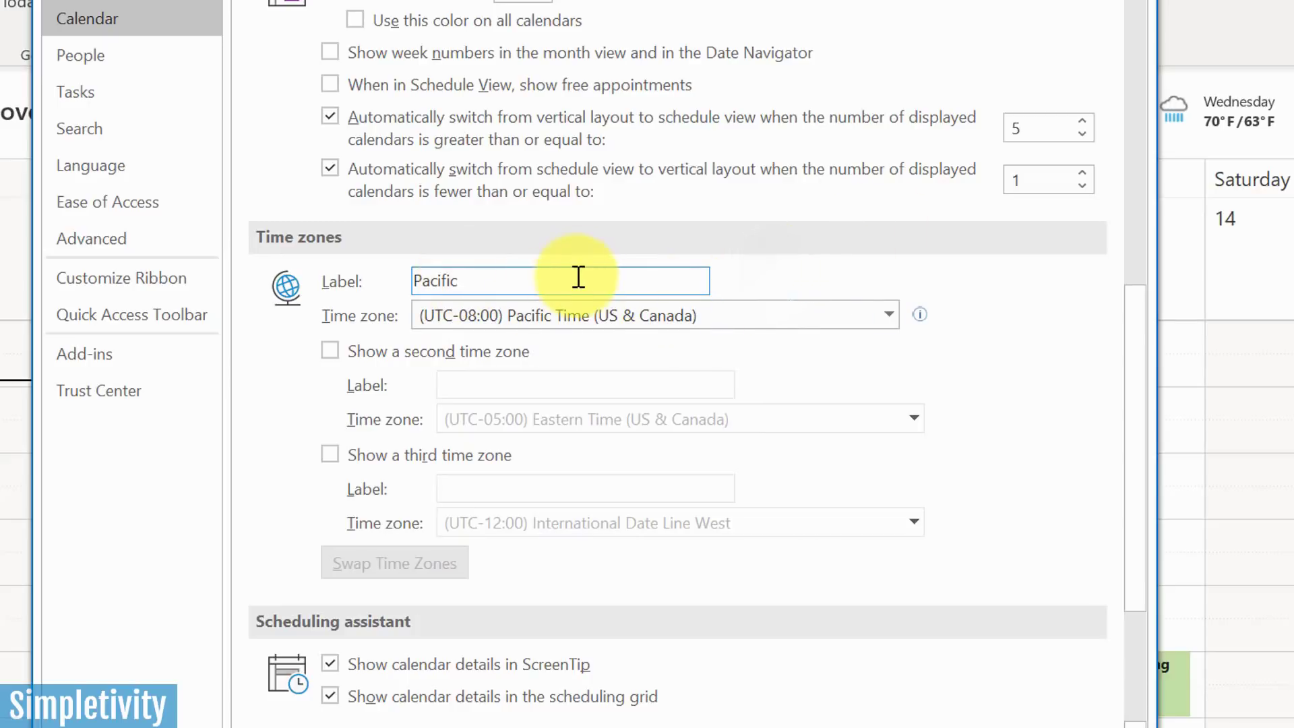
pyautogui.click(331, 356)
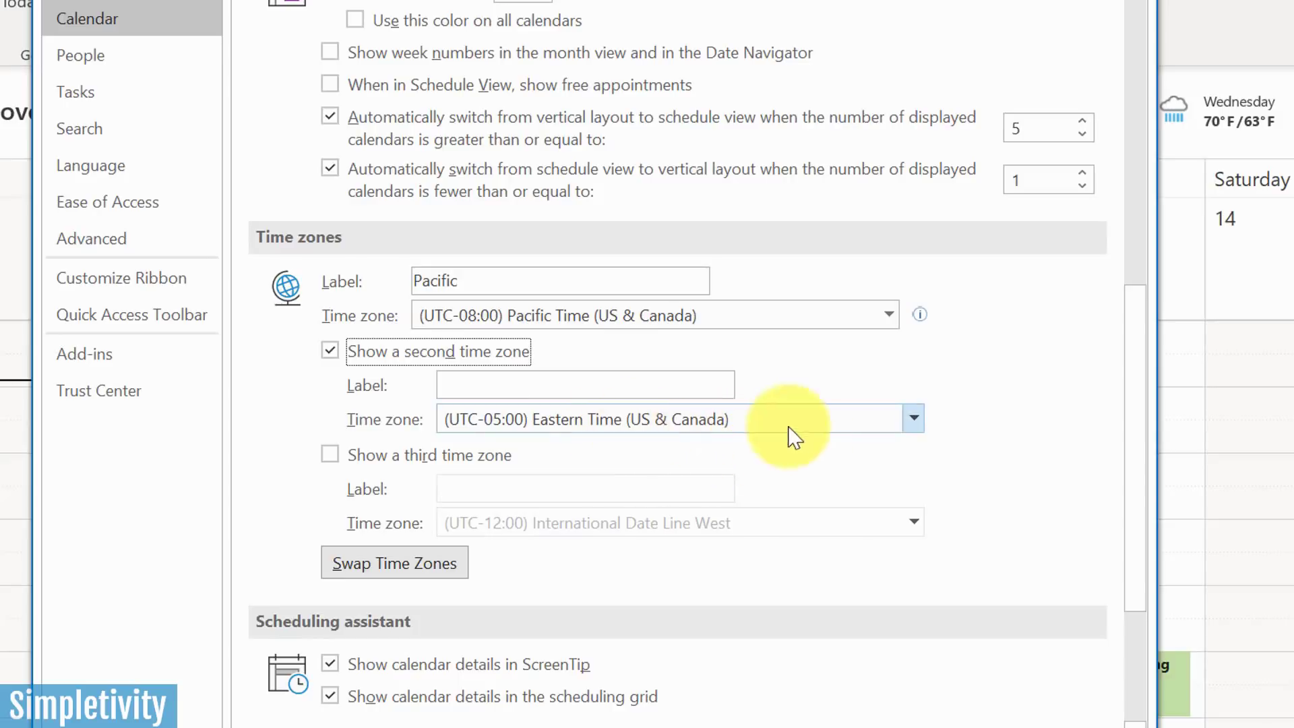
pyautogui.click(555, 382)
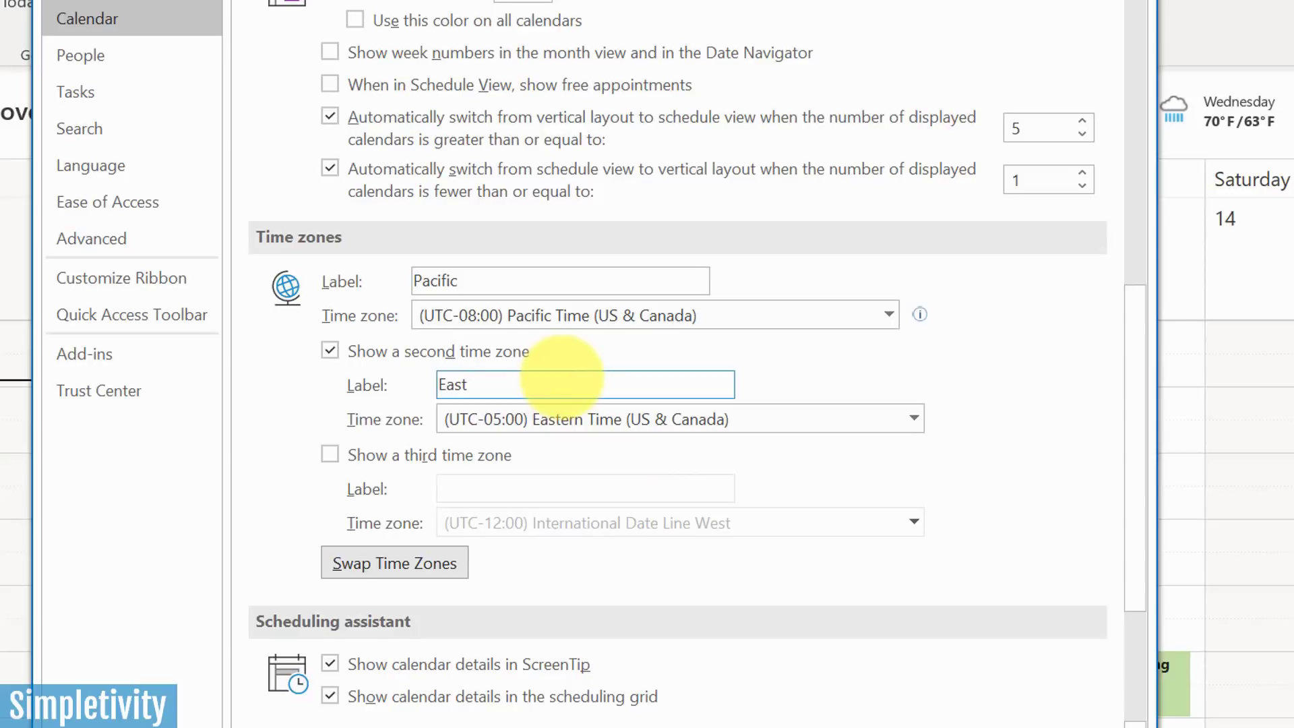
pyautogui.write('East')
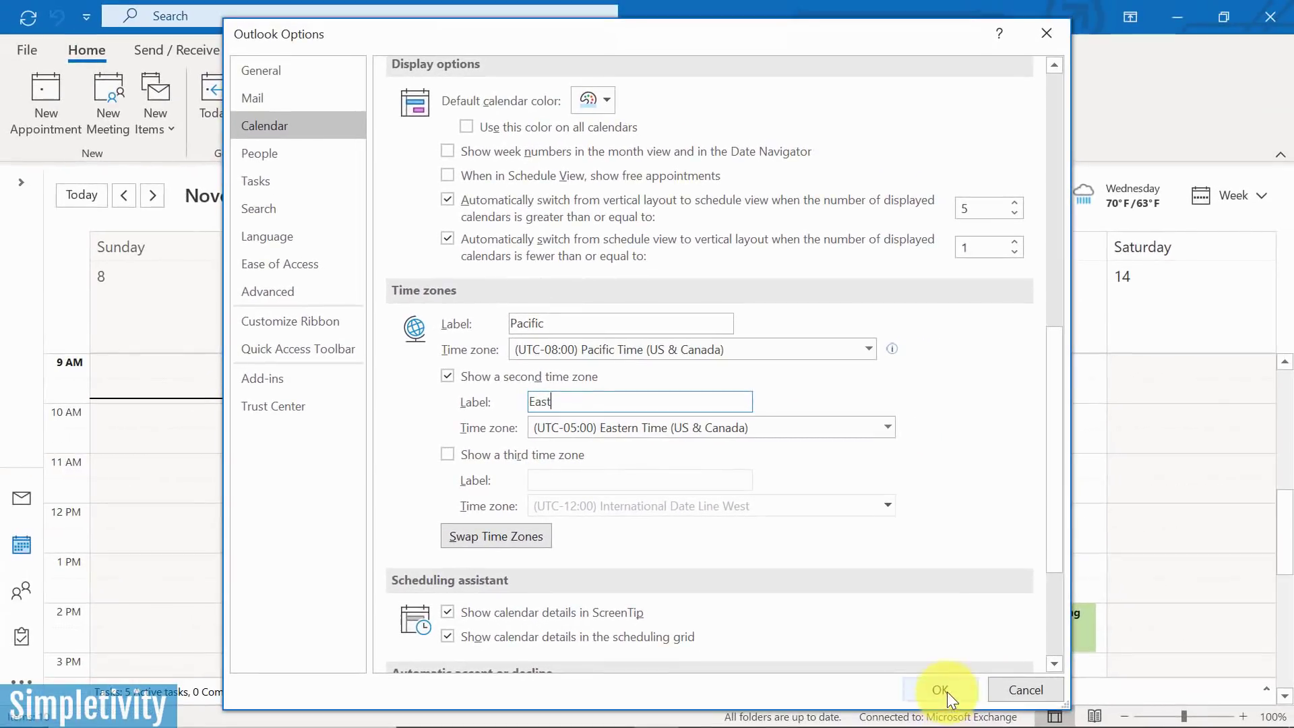
pyautogui.click(944, 690)
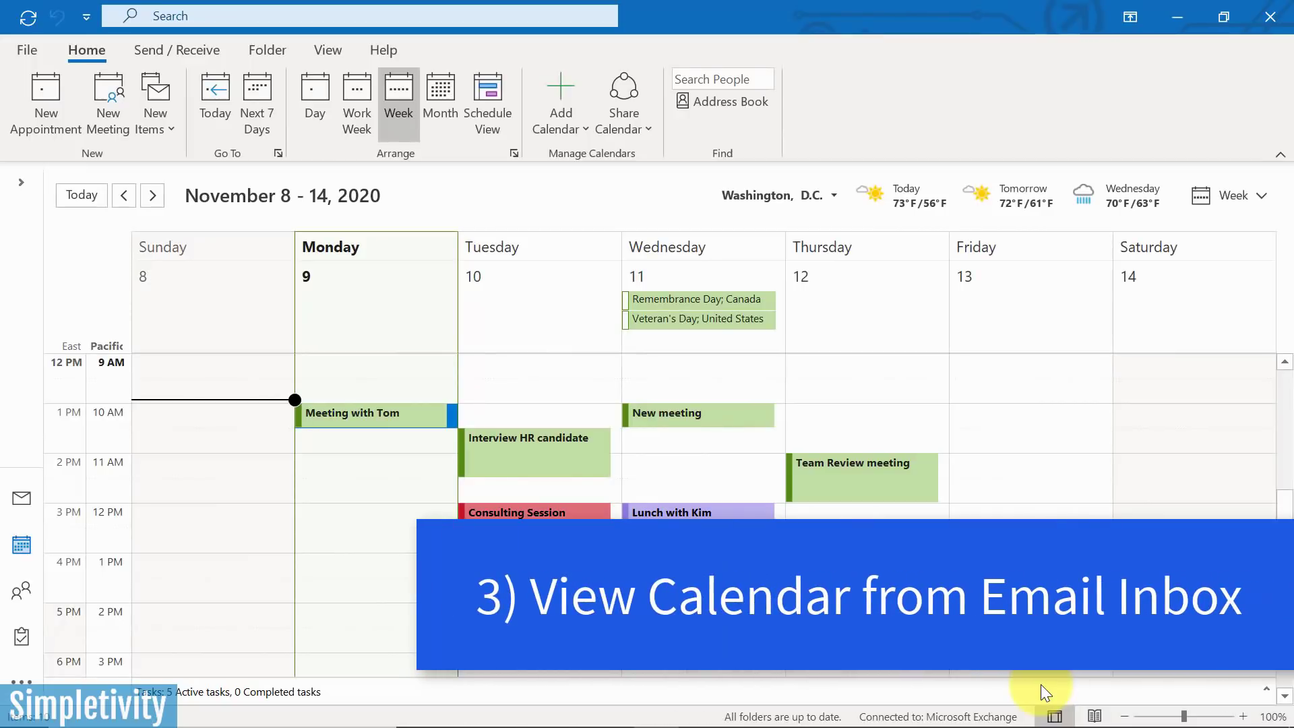
# Open the Calm membership email in the Inbox after a quick peek at calendar events.
pyautogui.click(26, 500)
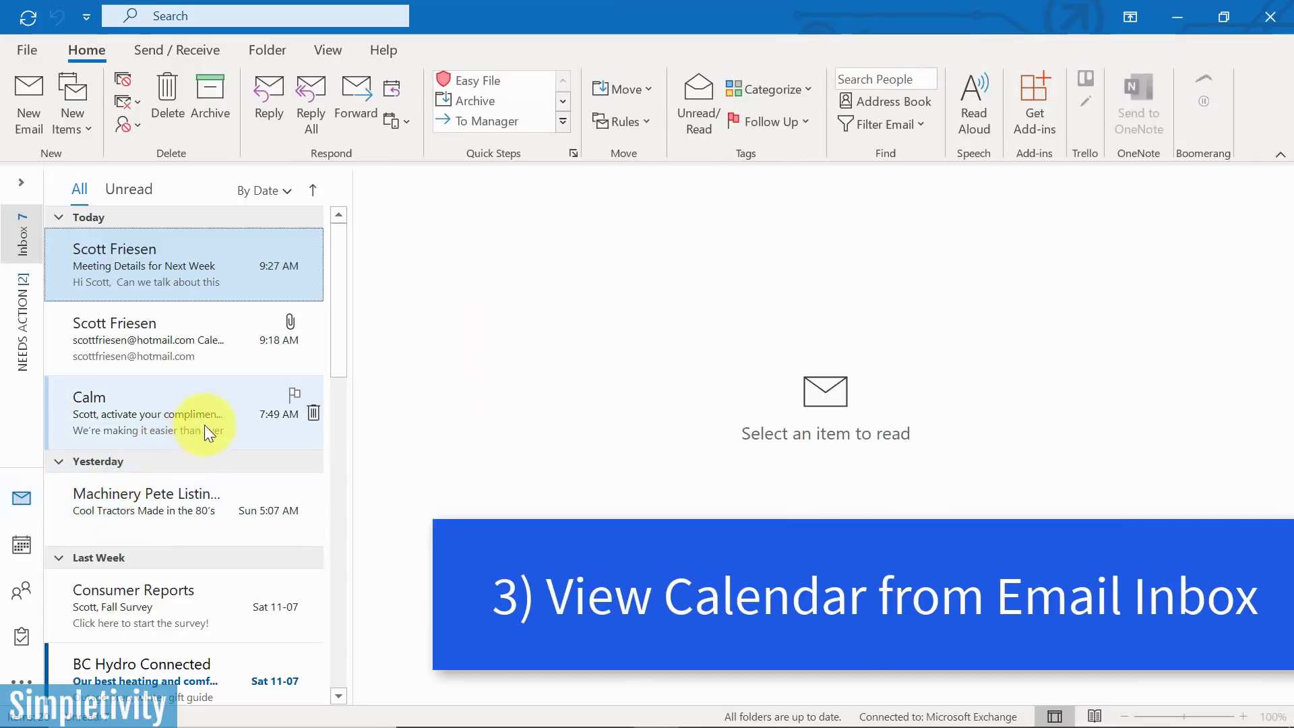
pyautogui.click(176, 414)
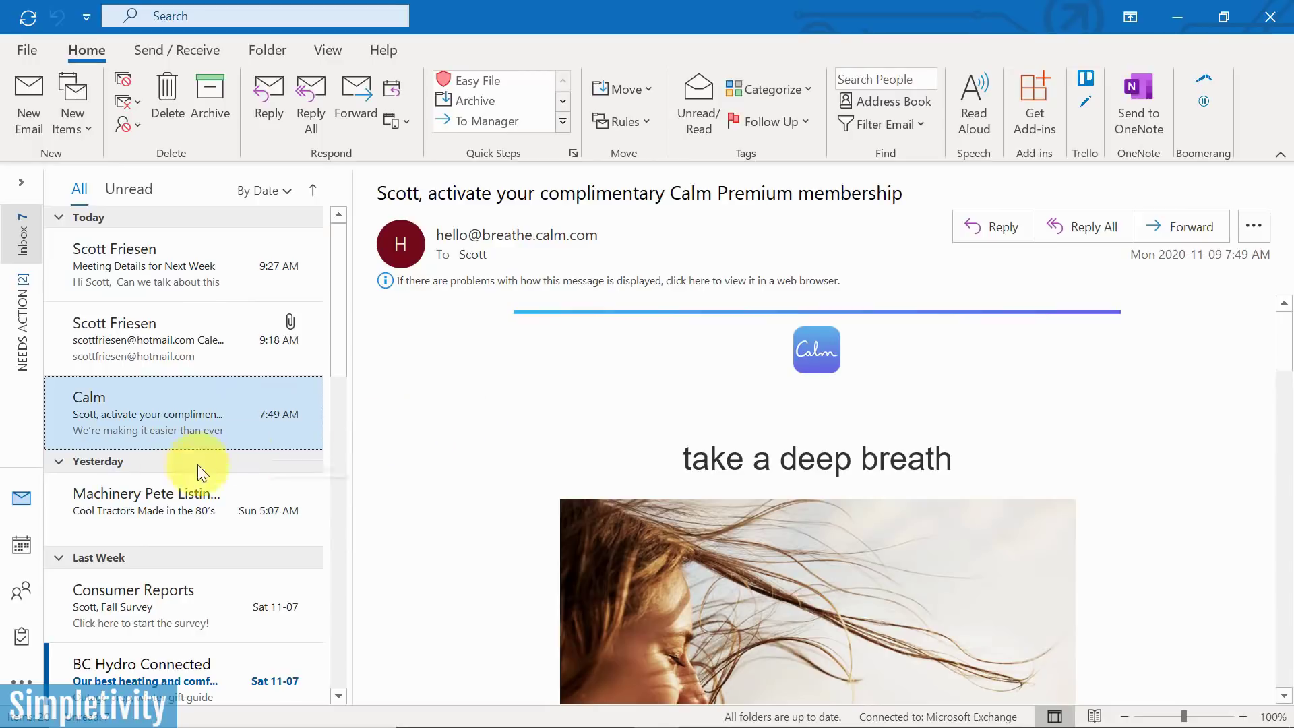
pyautogui.click(20, 543)
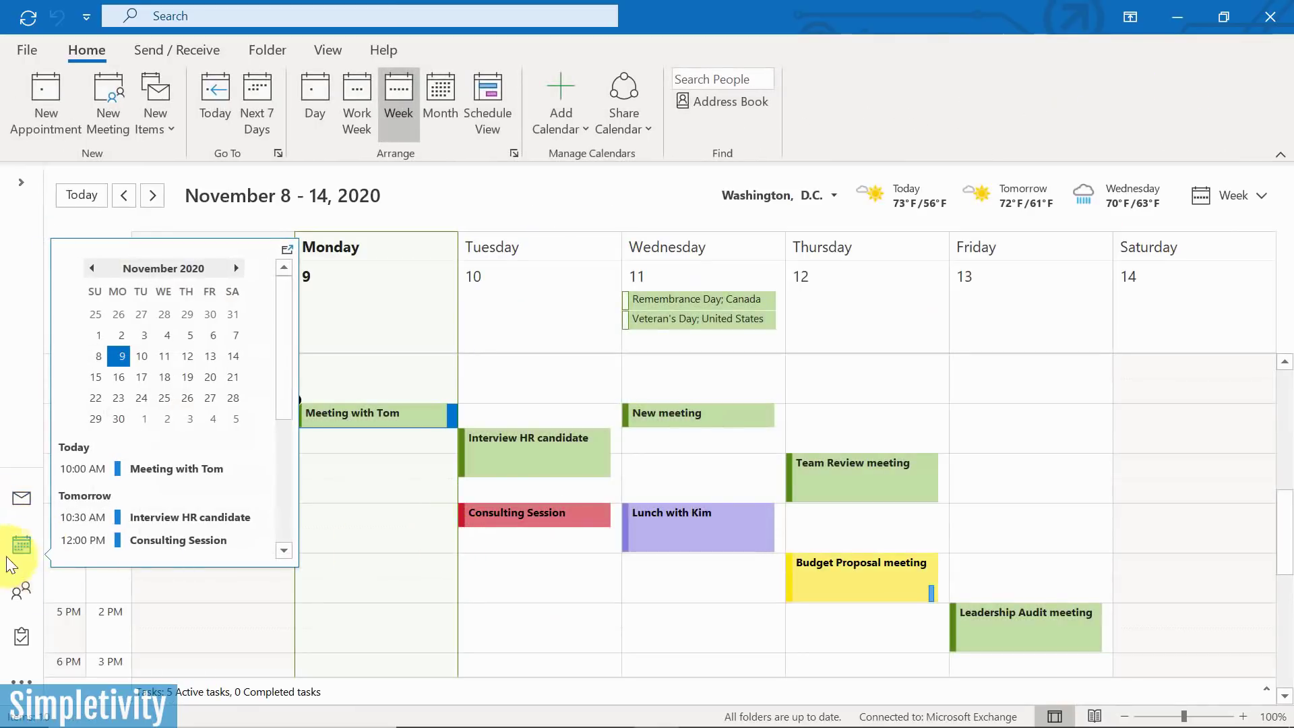
pyautogui.click(22, 505)
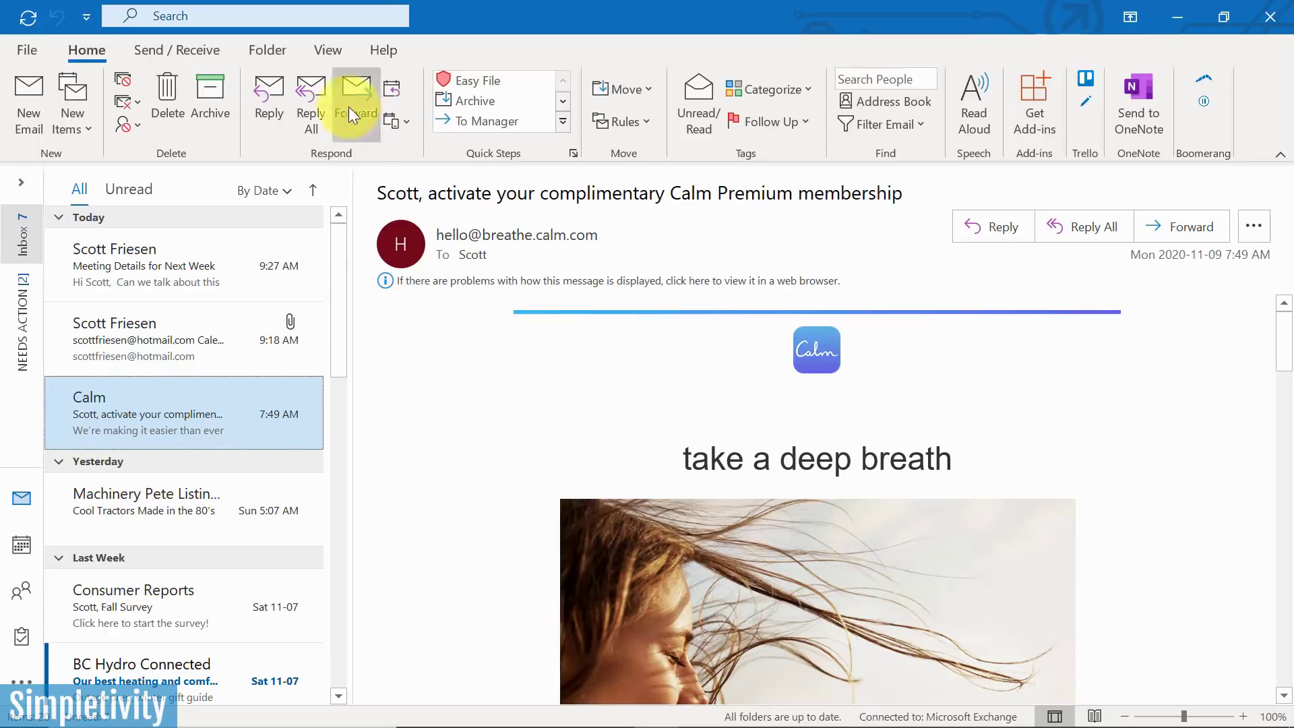
# Show the calendar in the To-Do bar alongside the inbox.
pyautogui.click(329, 52)
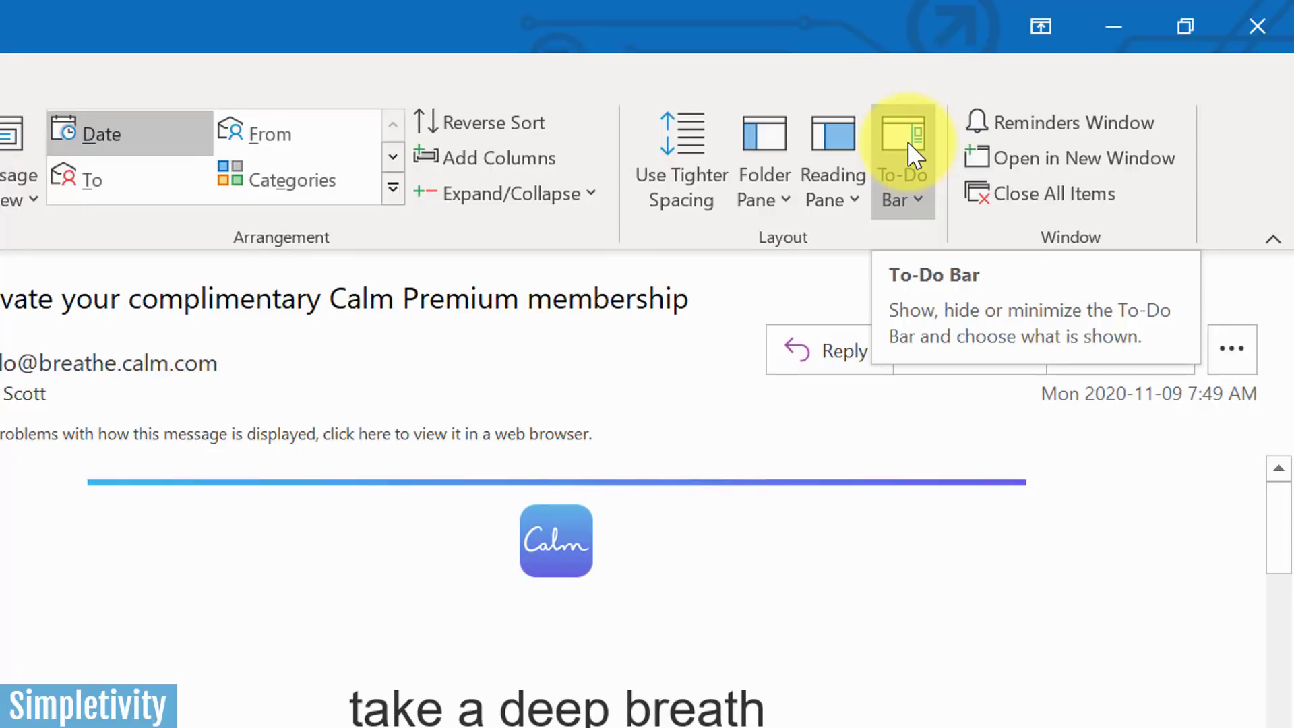
pyautogui.click(907, 140)
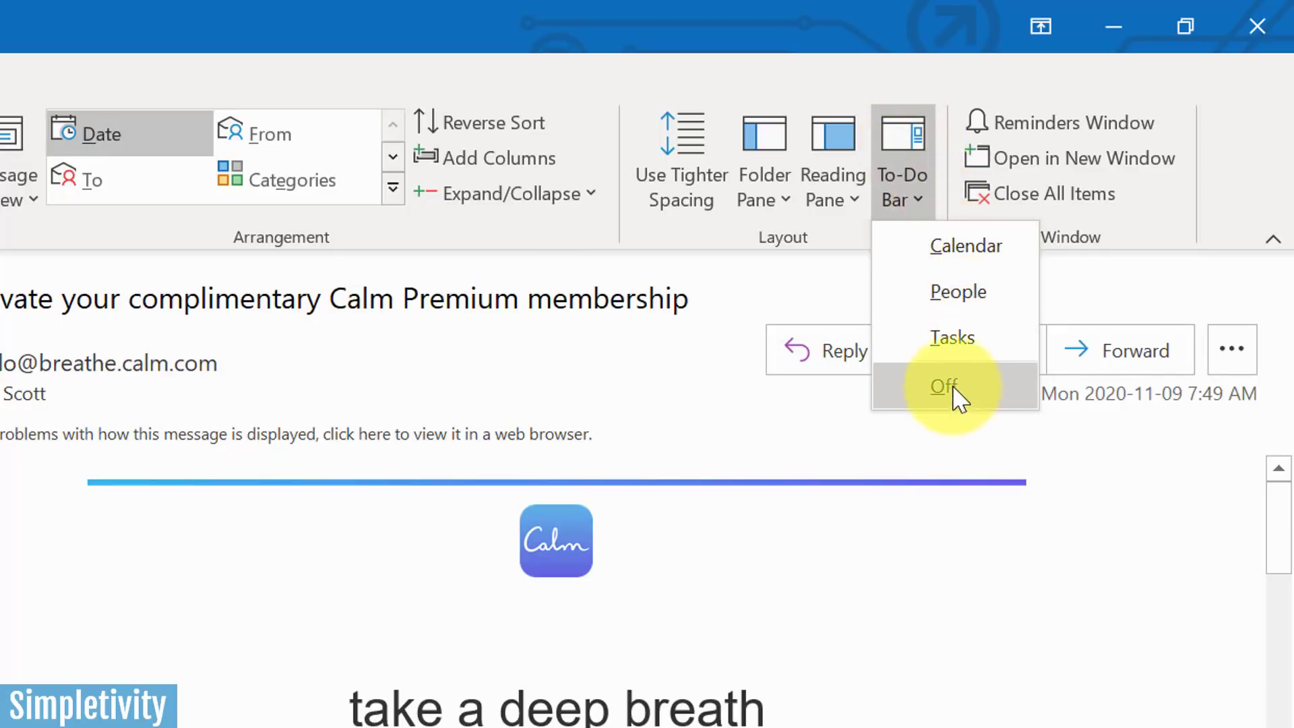
pyautogui.click(959, 248)
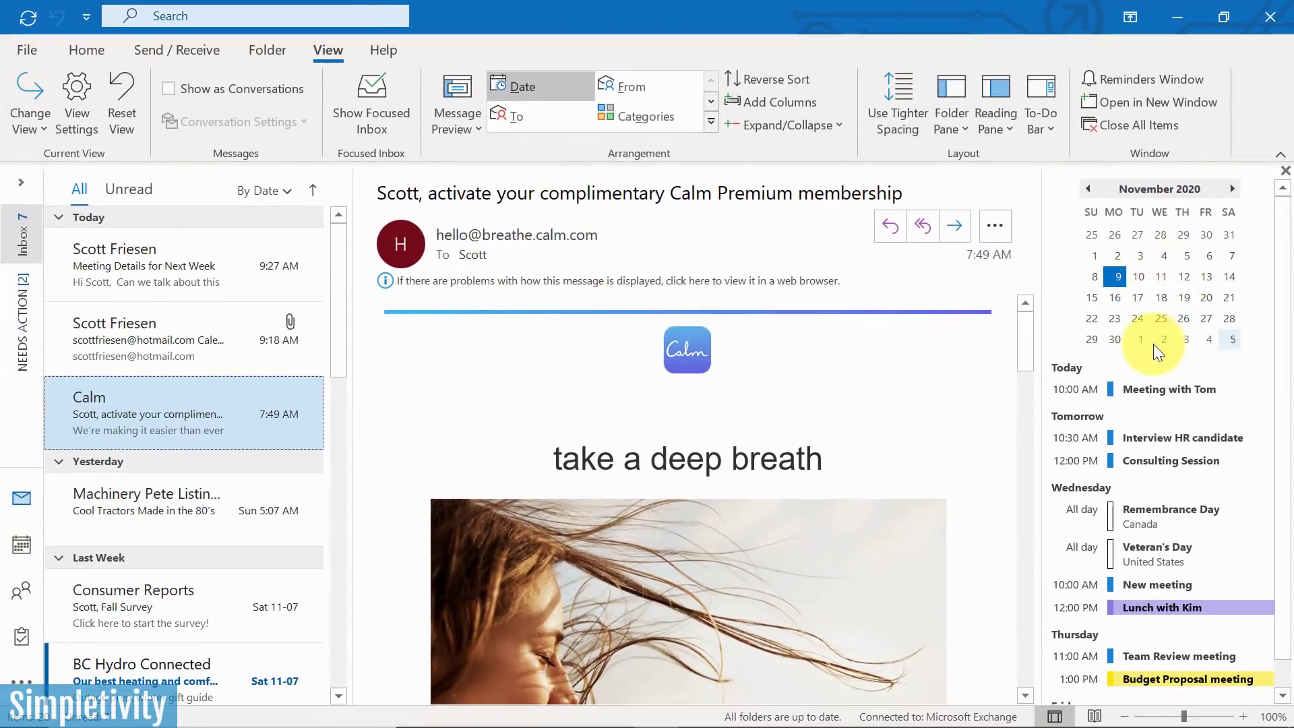
# Preview the agenda for November 12 and a week-long range, then return to today, November 9.
pyautogui.click(1184, 277)
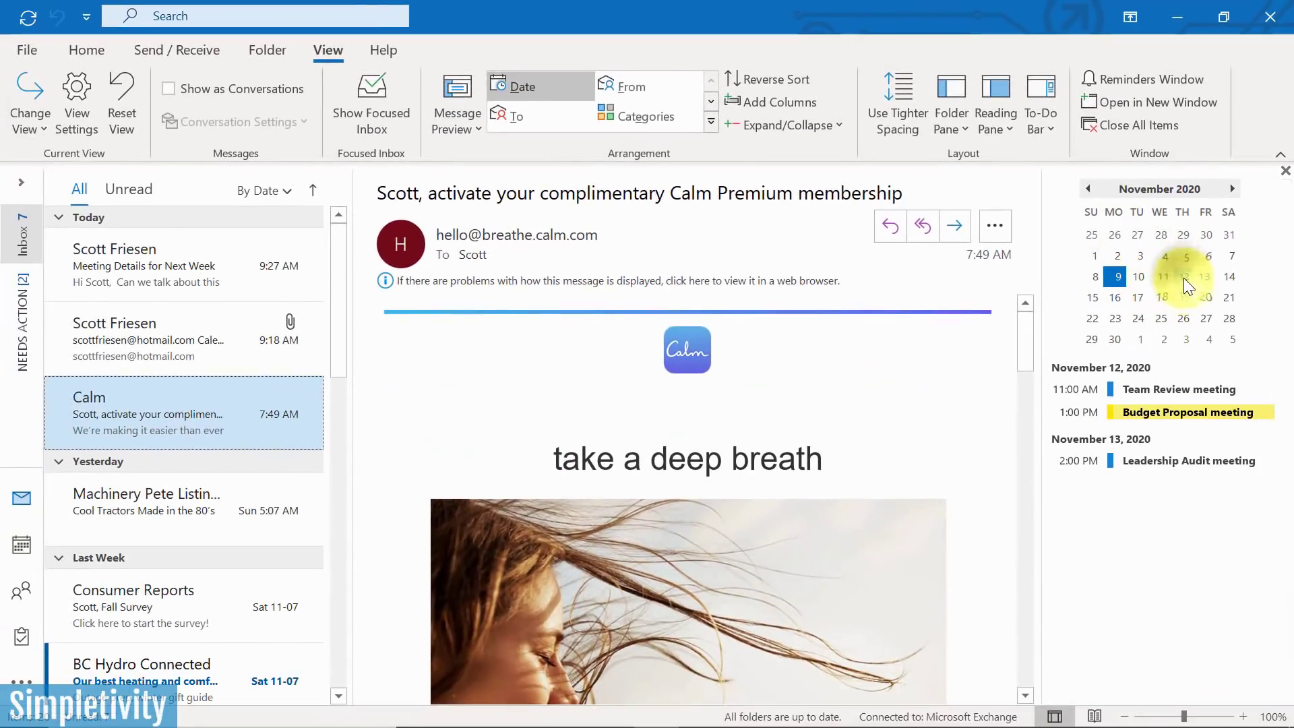
pyautogui.moveTo(1182, 299); pyautogui.dragTo(1143, 324)
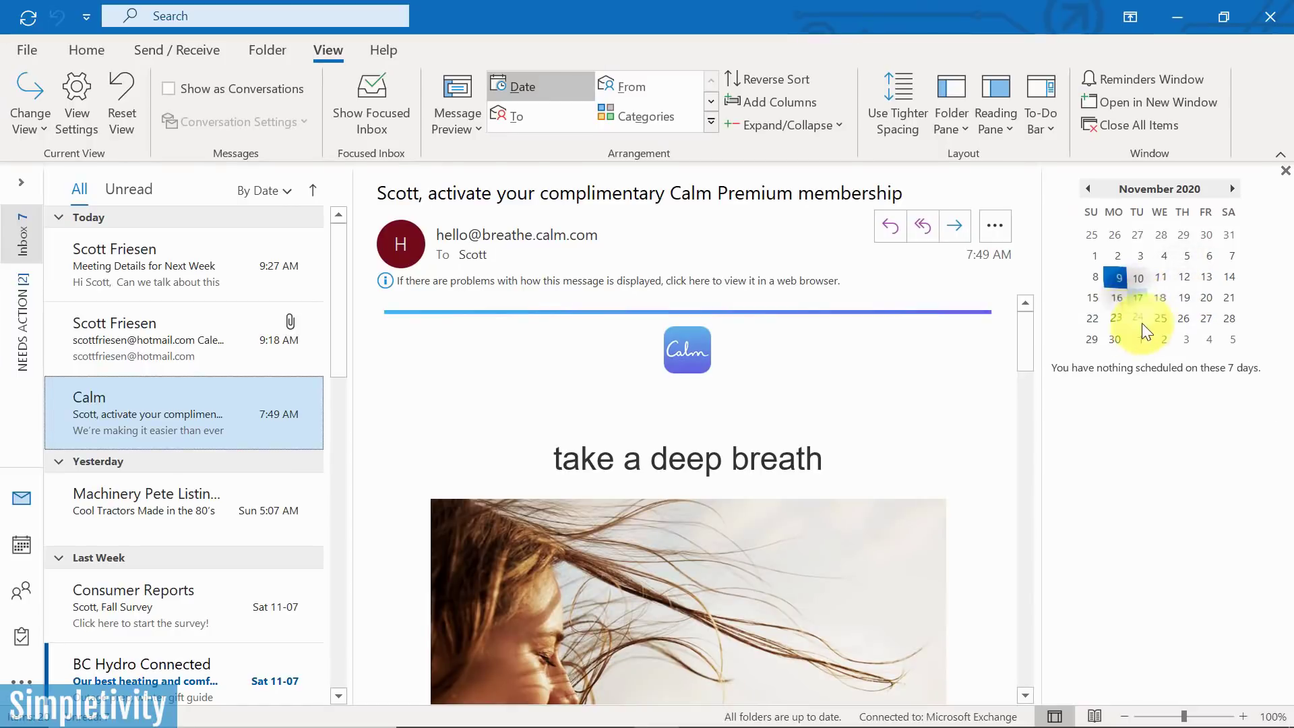
pyautogui.click(1119, 278)
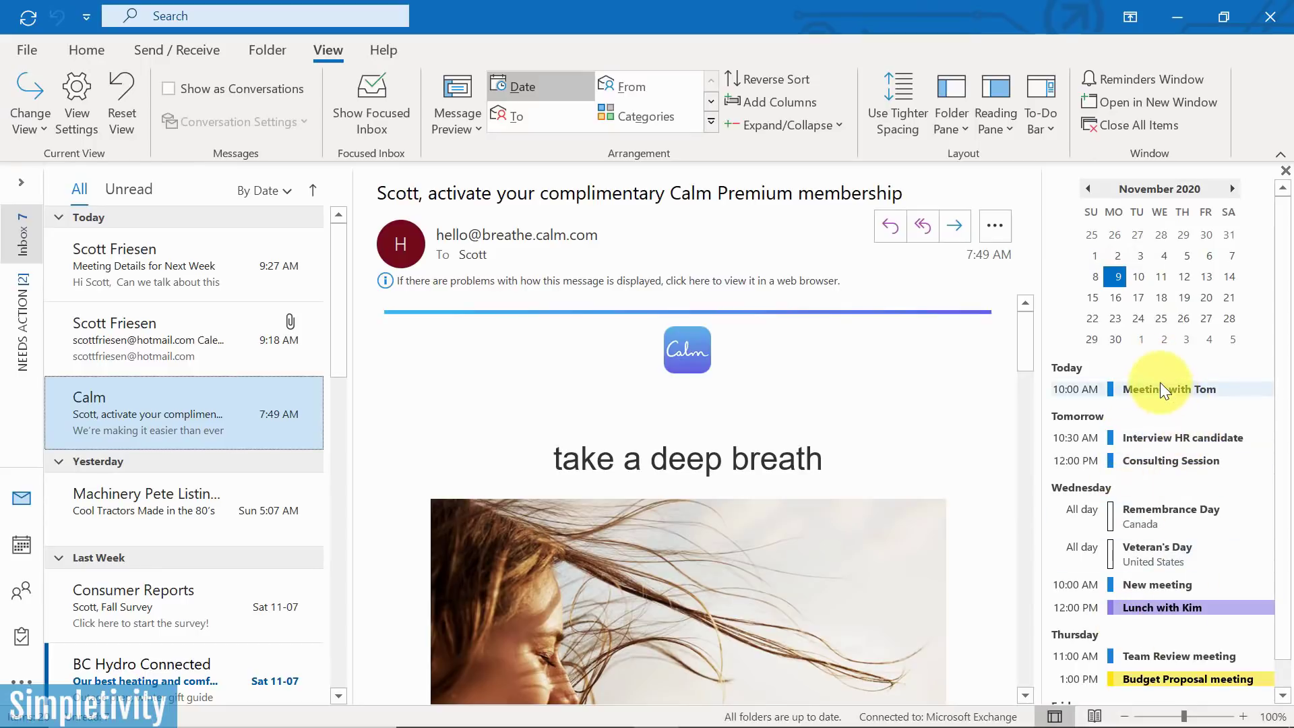
pyautogui.moveTo(1140, 389)
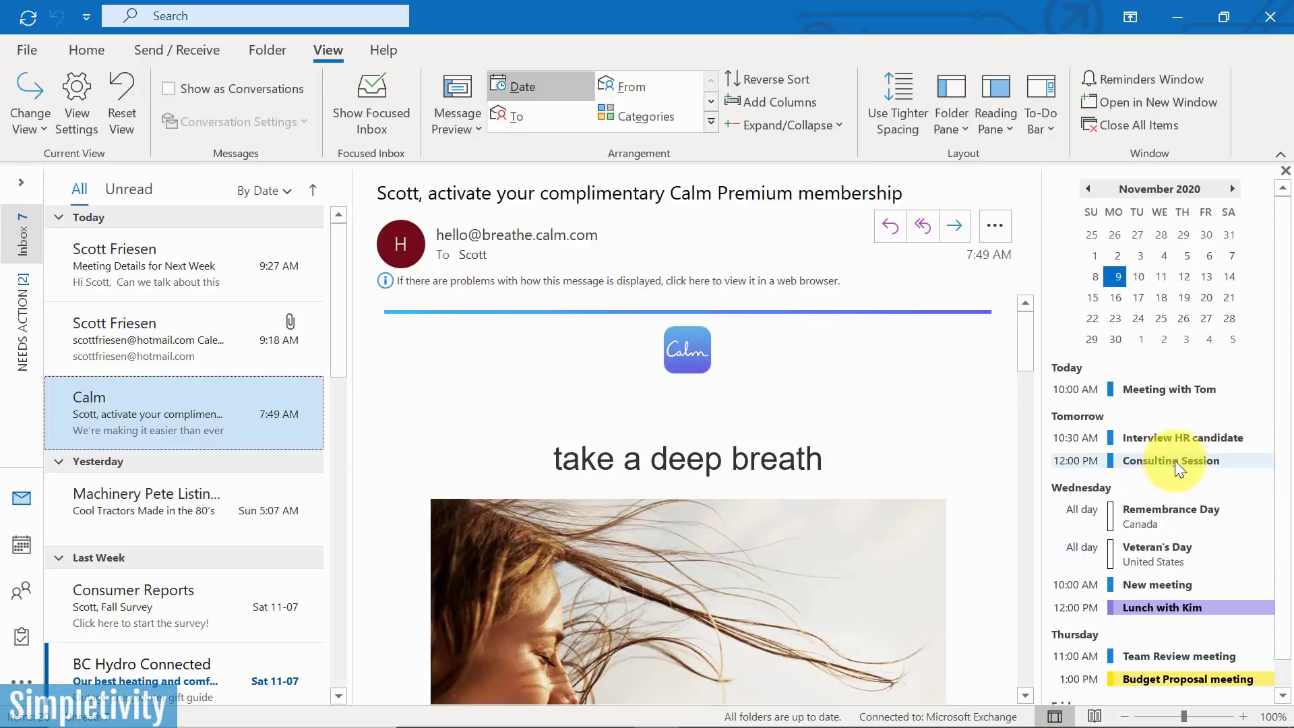
pyautogui.moveTo(1169, 465)
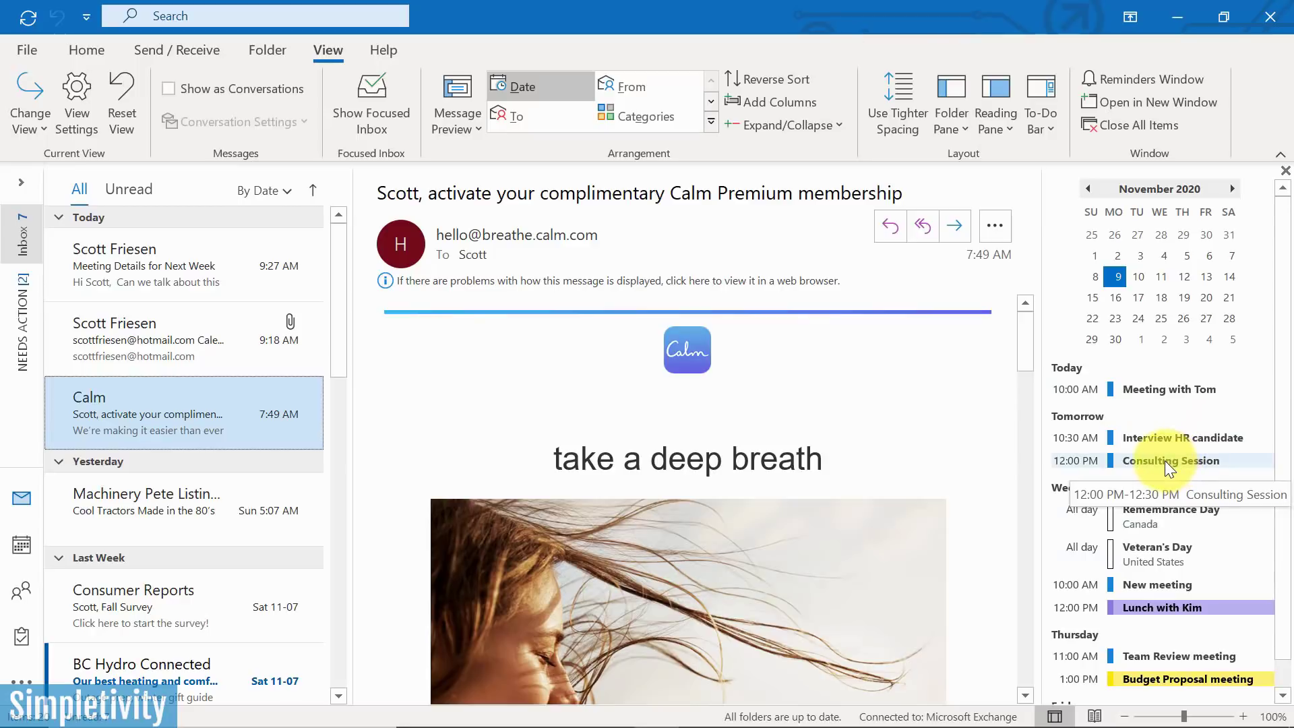
pyautogui.doubleClick(1166, 462)
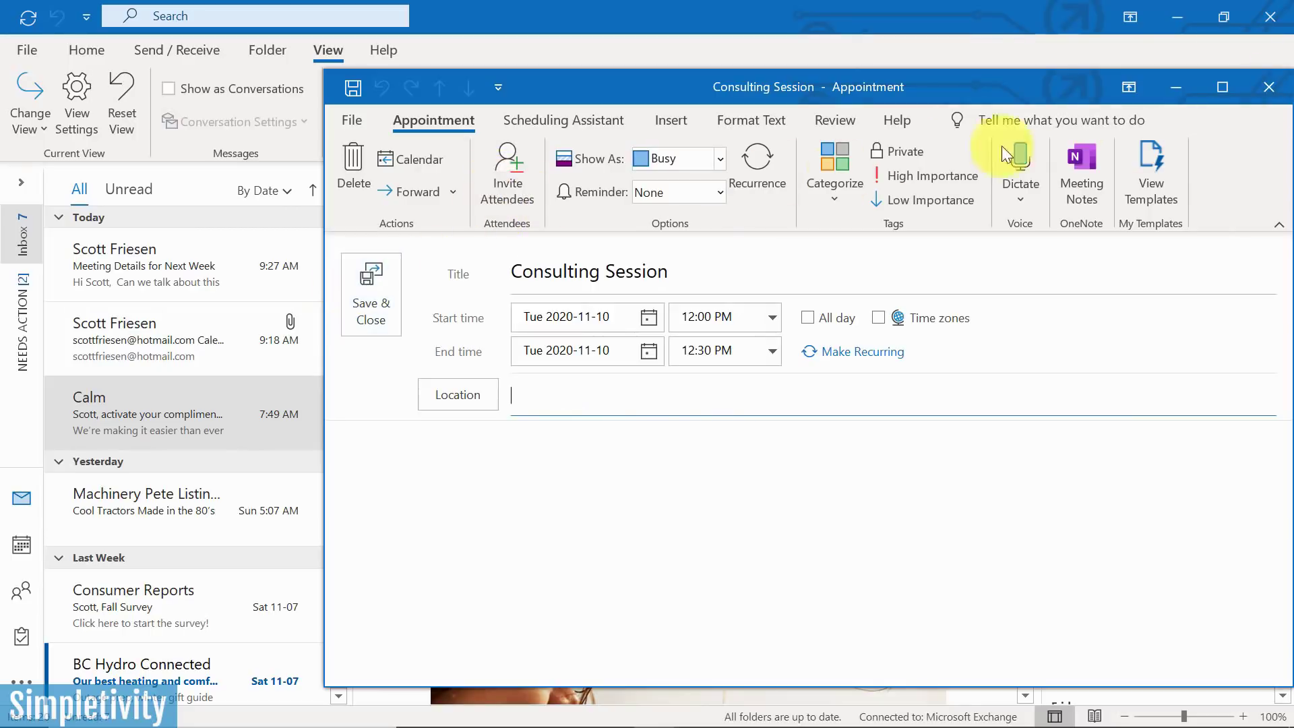
pyautogui.click(1272, 89)
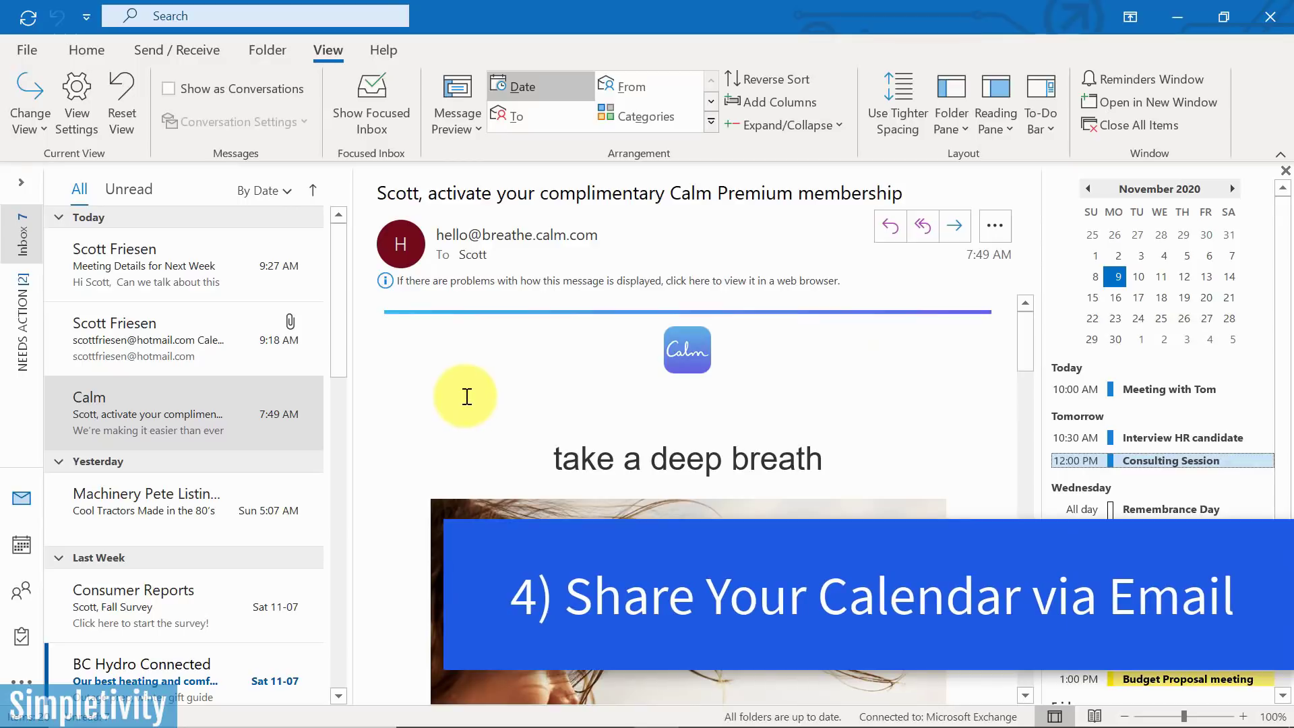
# Create a new blank email with the cursor in its message body.
pyautogui.click(118, 255)
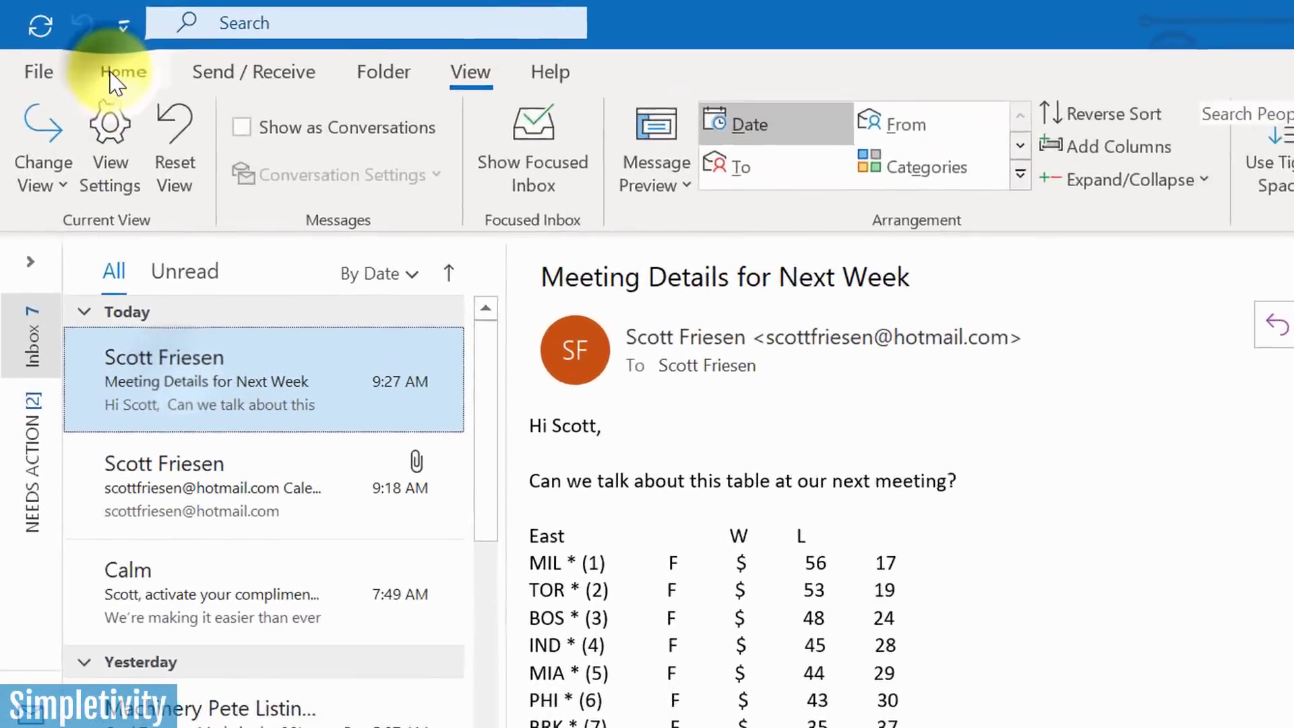
pyautogui.click(80, 57)
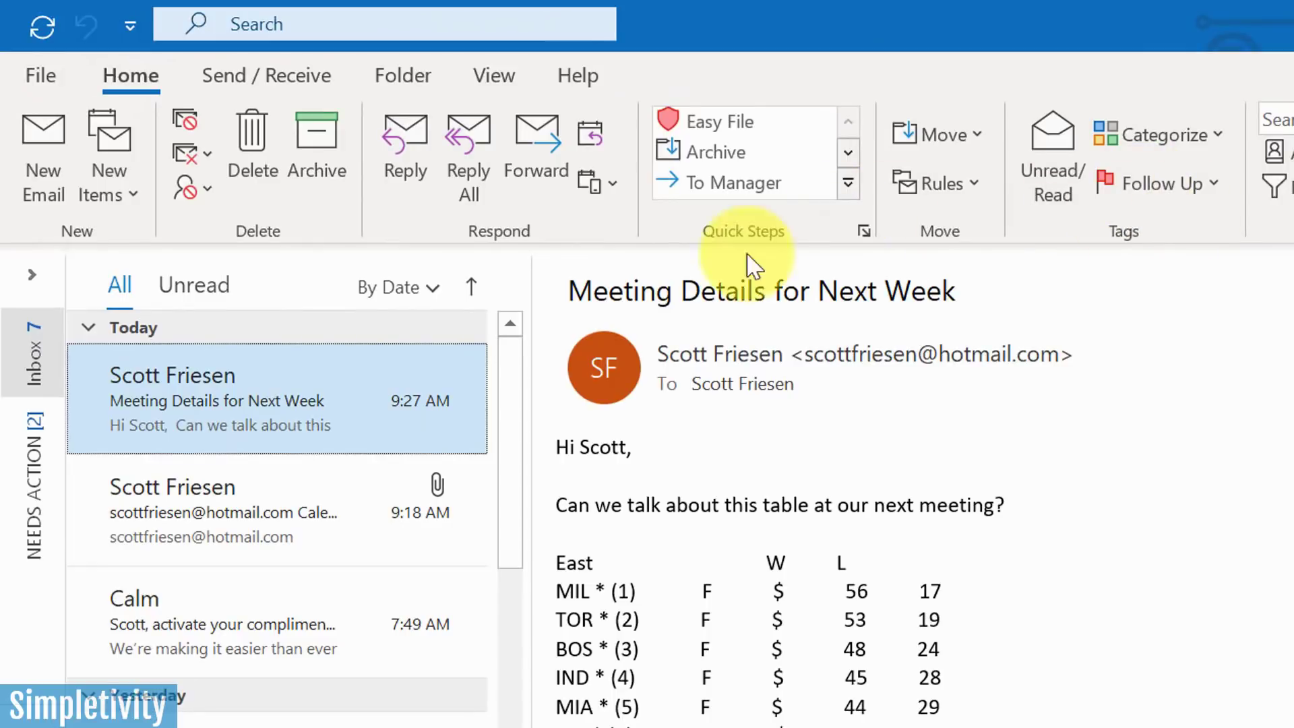
pyautogui.click(43, 172)
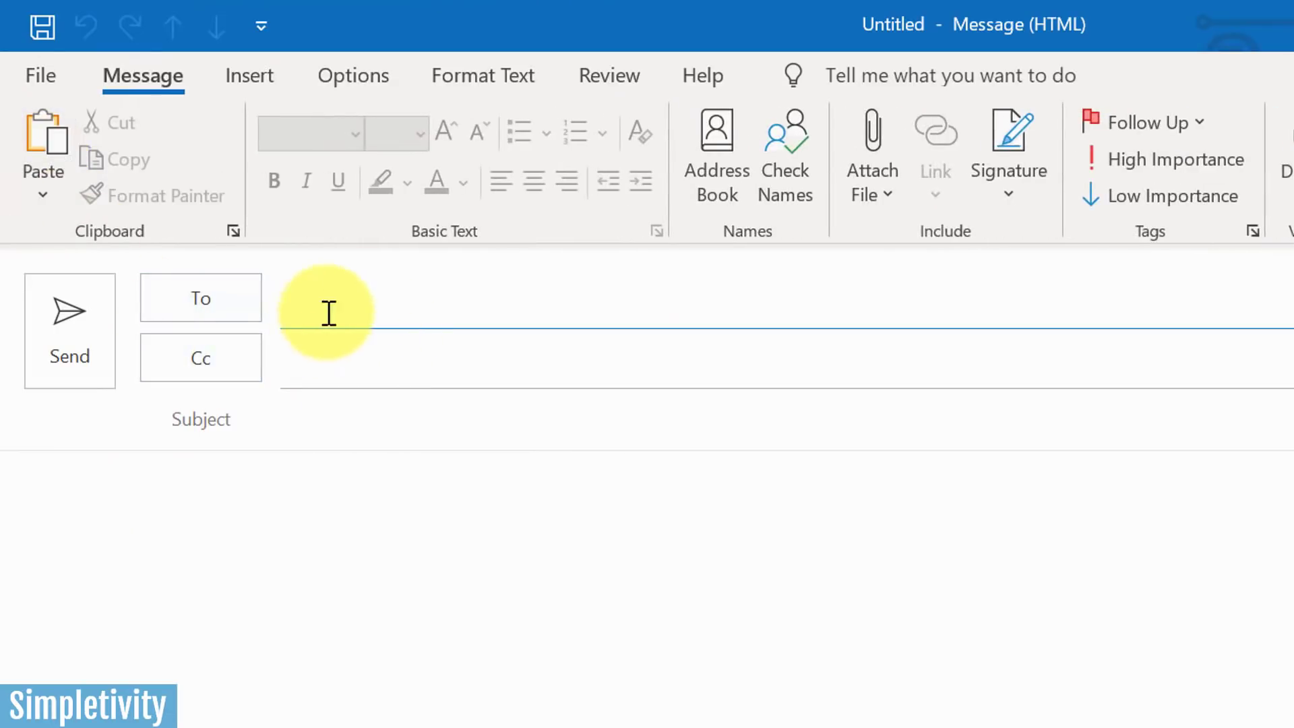
pyautogui.click(108, 495)
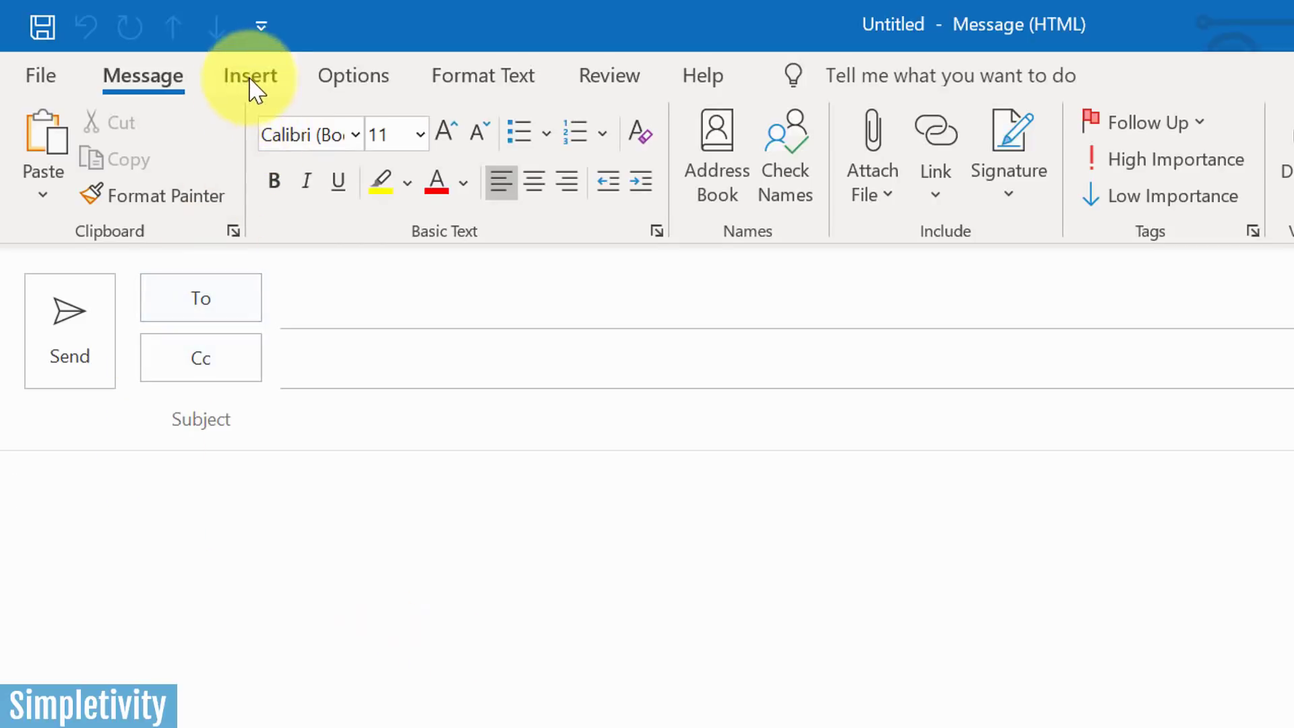
pyautogui.click(248, 79)
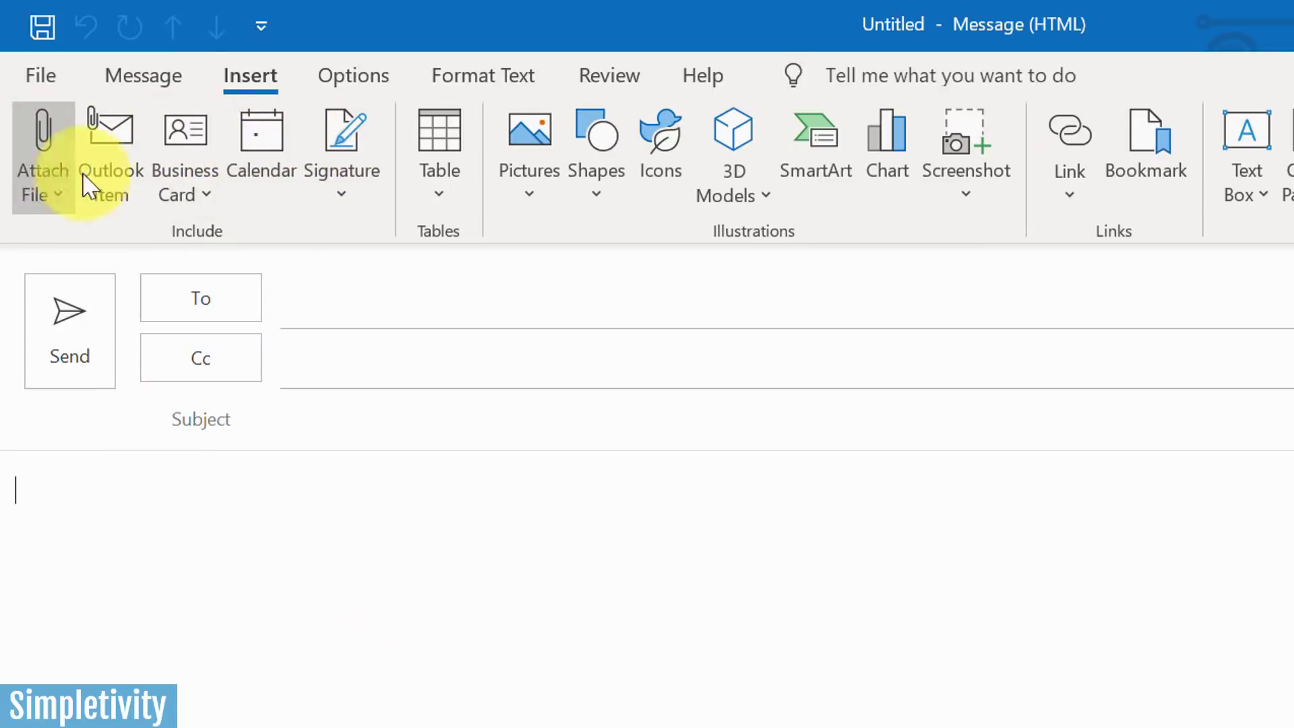
# Set Send a Calendar via Email to Calendar, Next 7 days, availability only, working hours only.
pyautogui.click(276, 147)
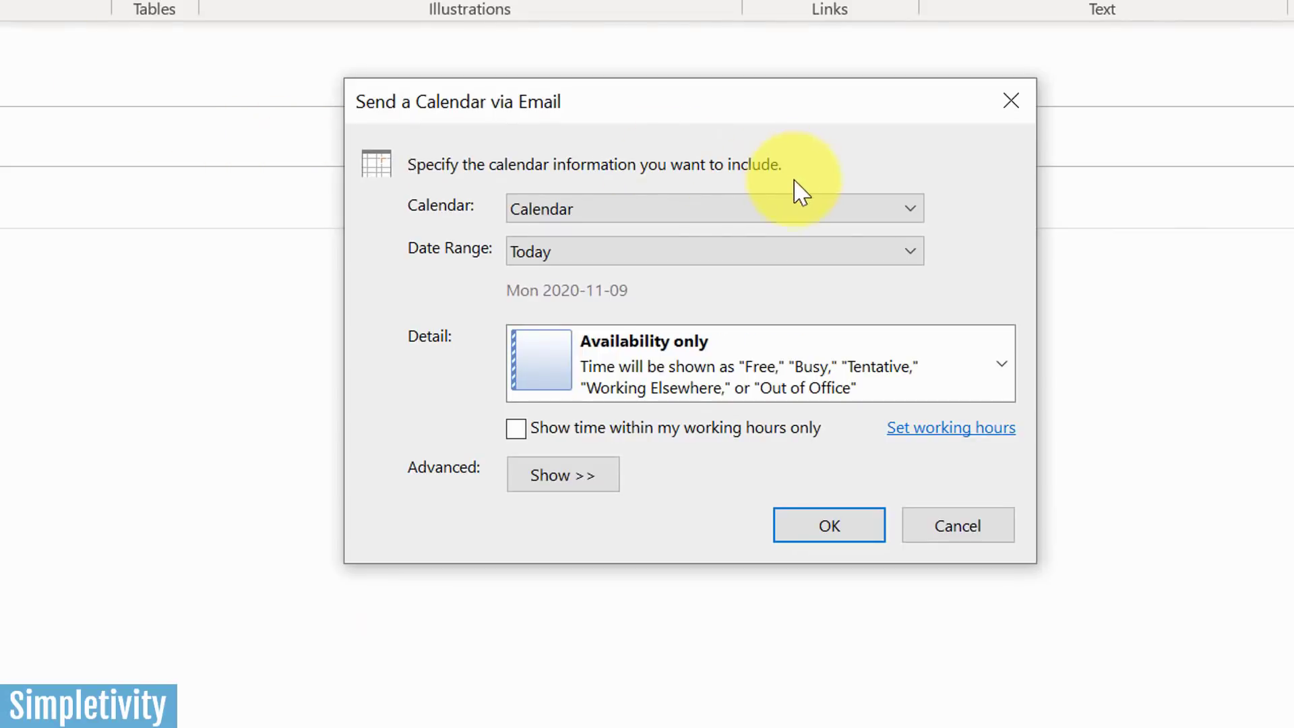
pyautogui.click(836, 216)
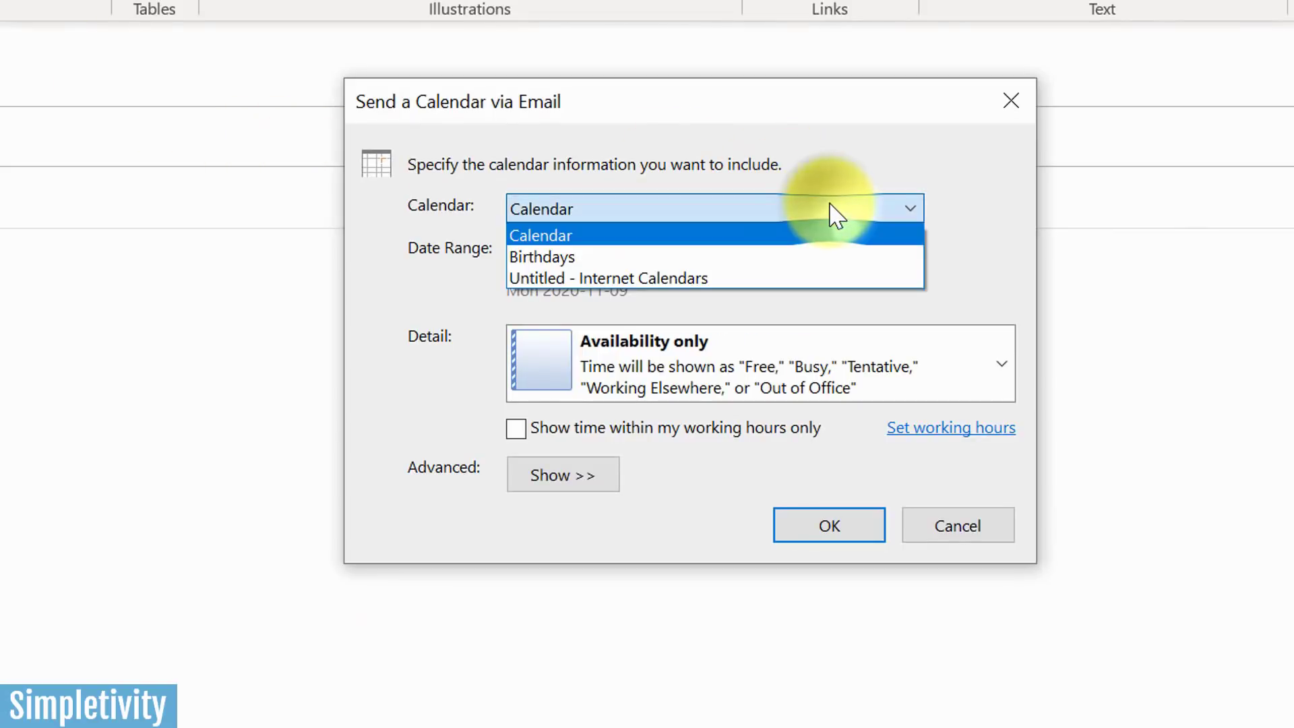
pyautogui.click(656, 237)
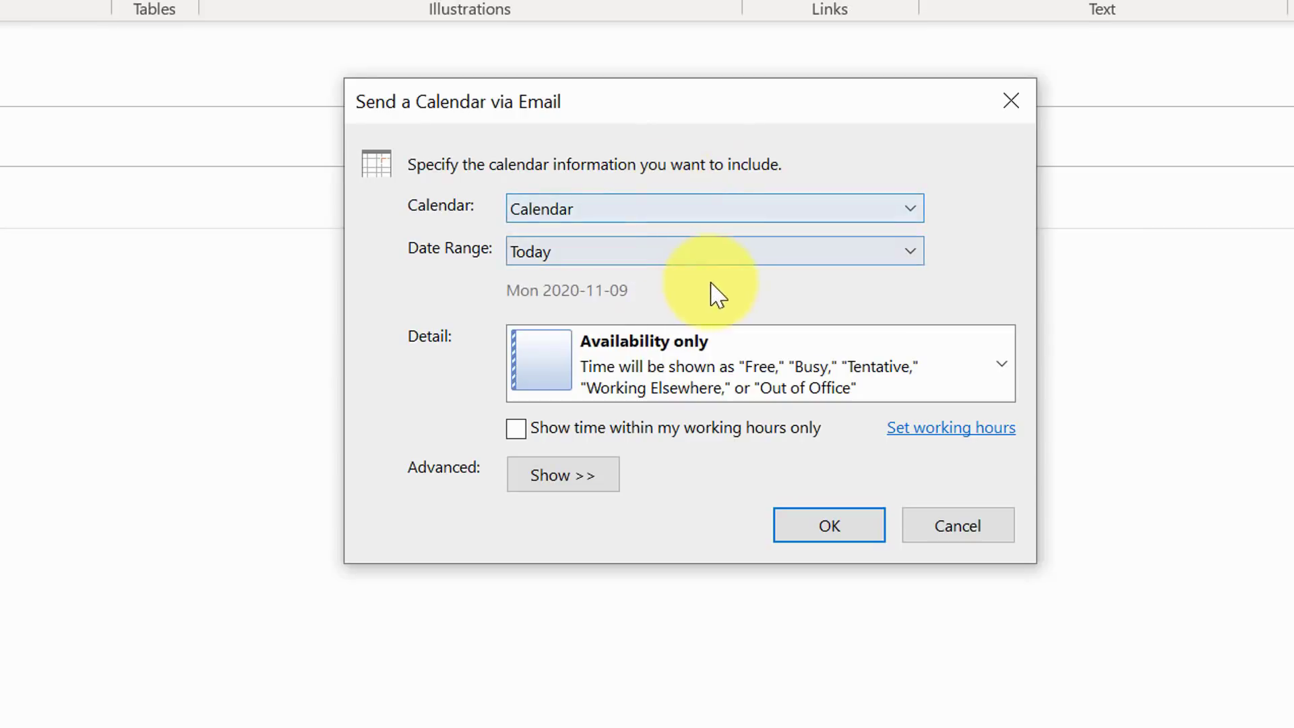
pyautogui.click(786, 252)
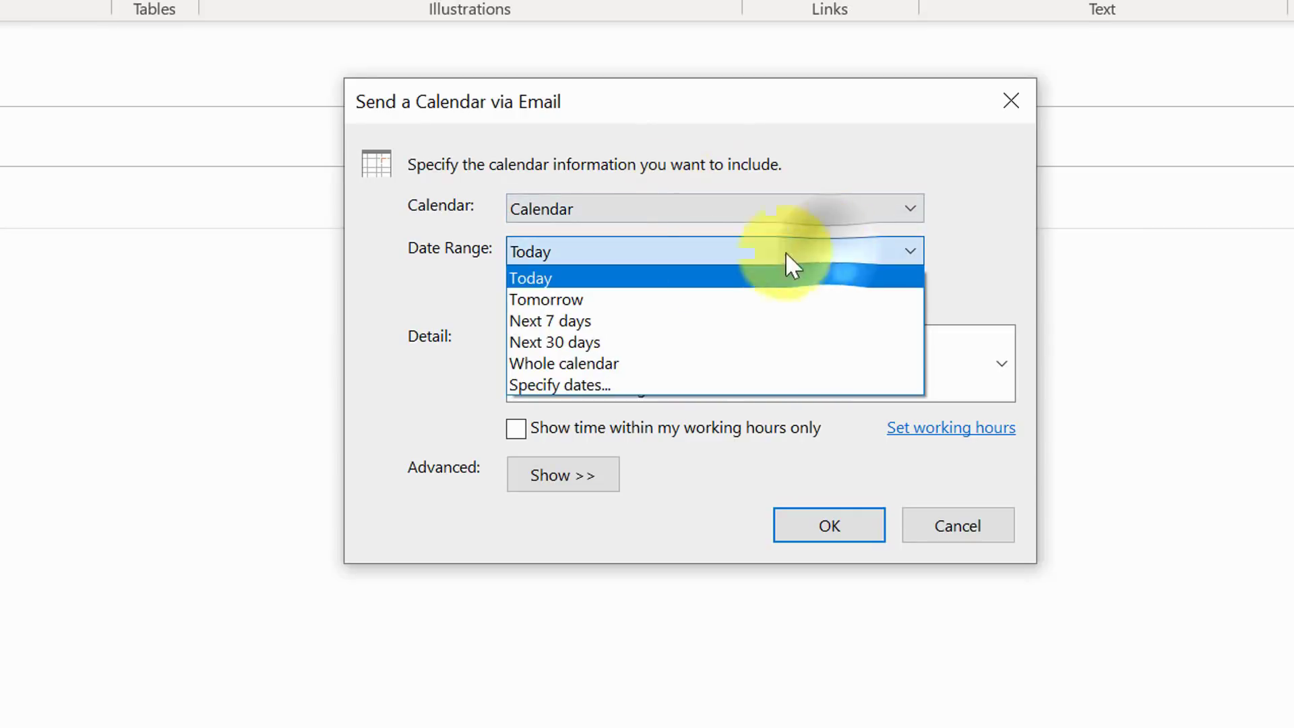
pyautogui.click(582, 324)
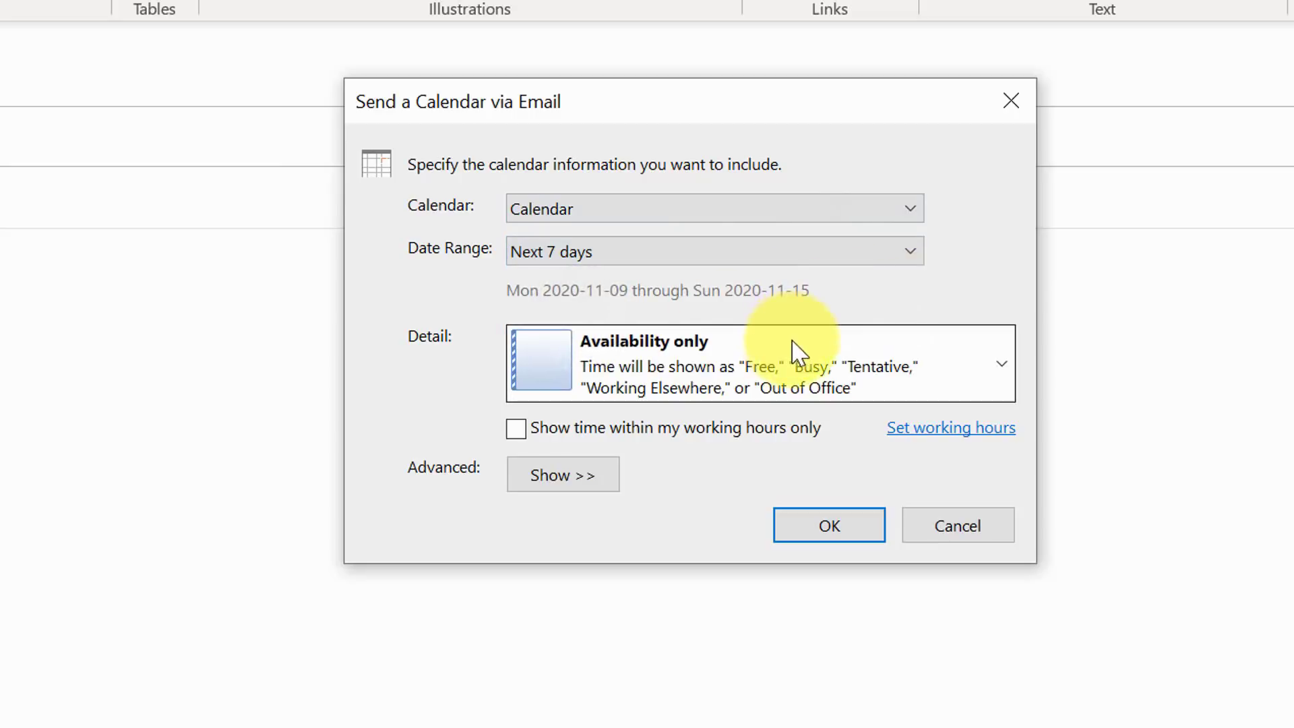
pyautogui.click(998, 365)
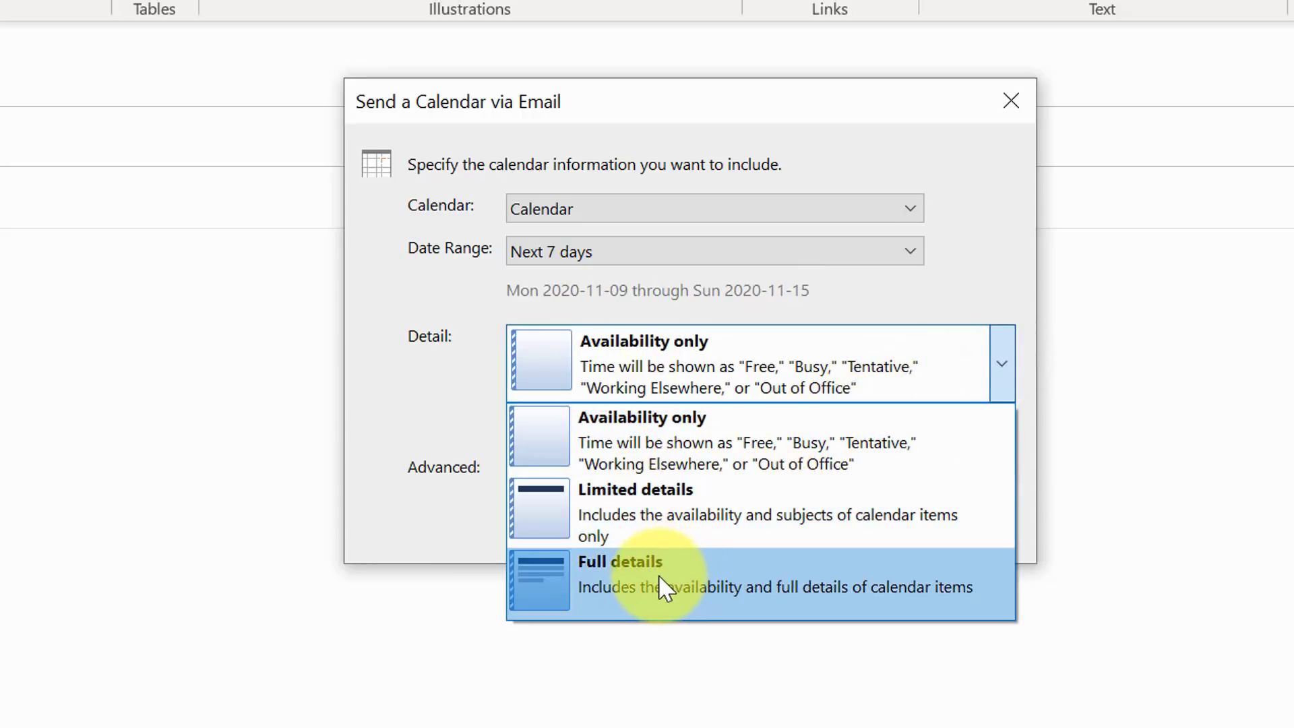
pyautogui.click(761, 439)
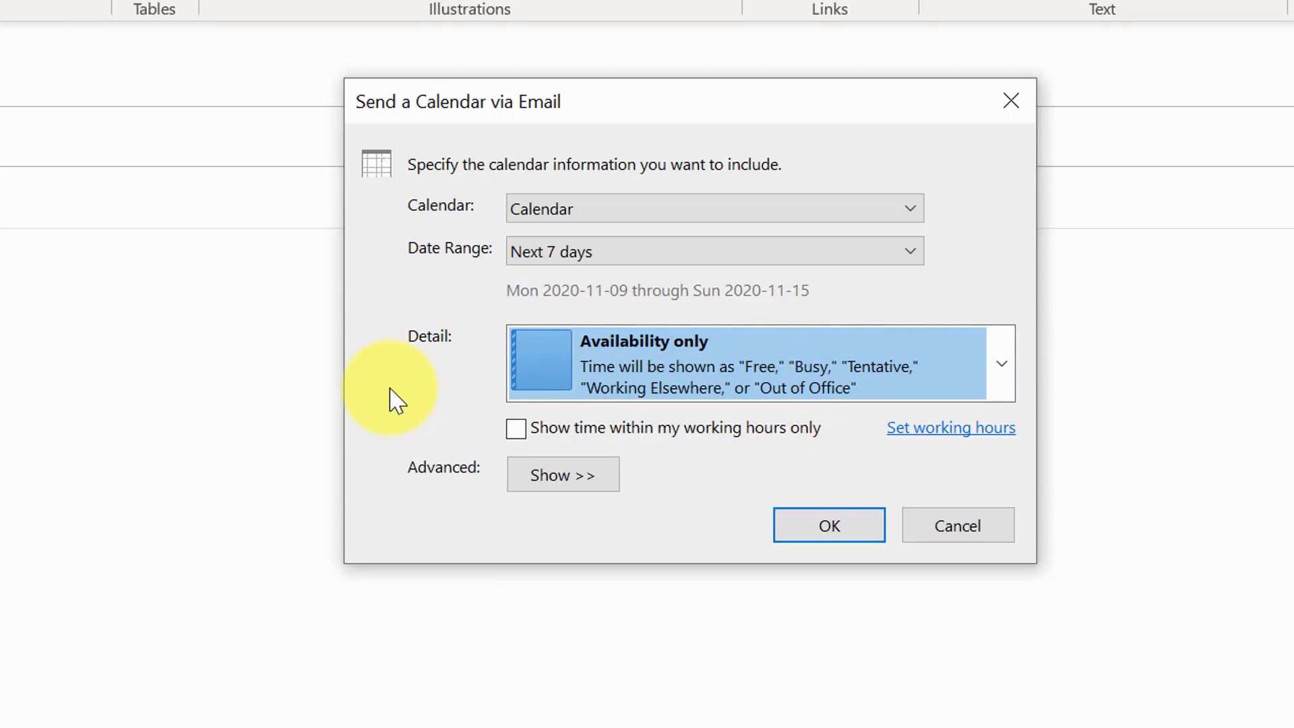
pyautogui.click(514, 433)
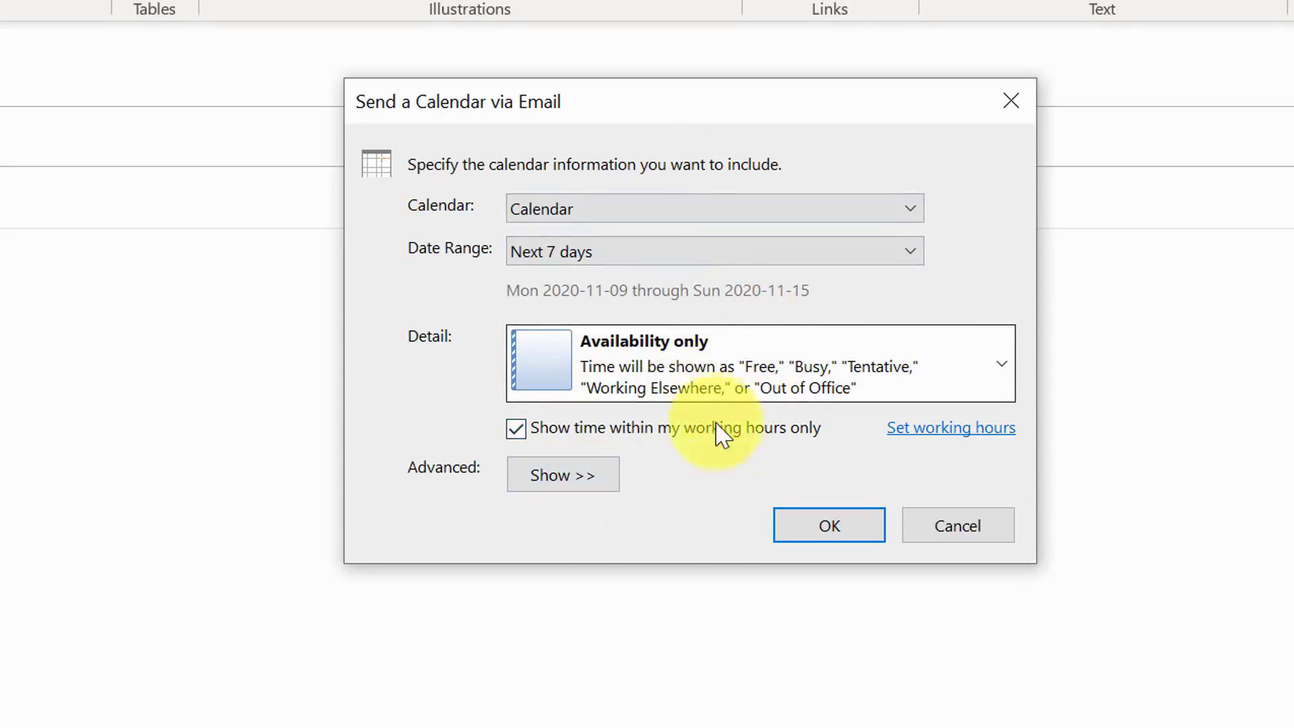
# Insert the calendar into the email and review its Free/Busy working-hour slots from Nov 9.
pyautogui.click(796, 536)
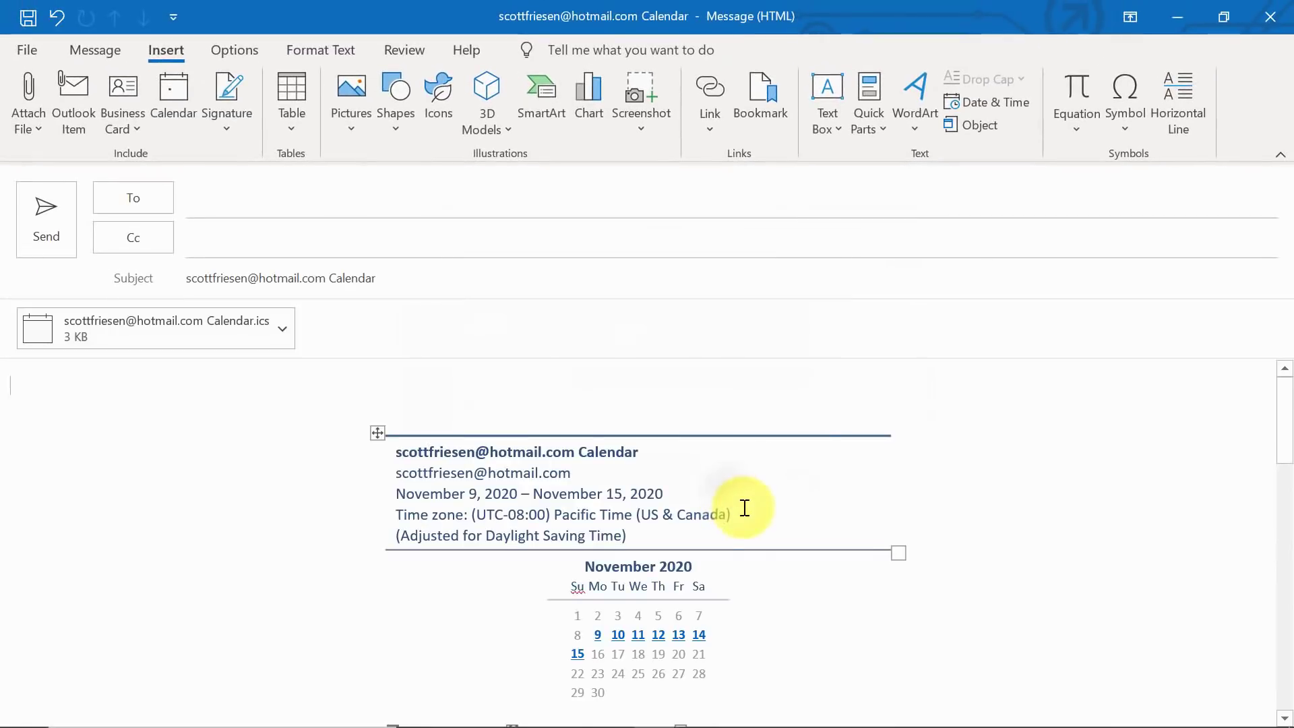
pyautogui.scroll(-3, 996, 421)
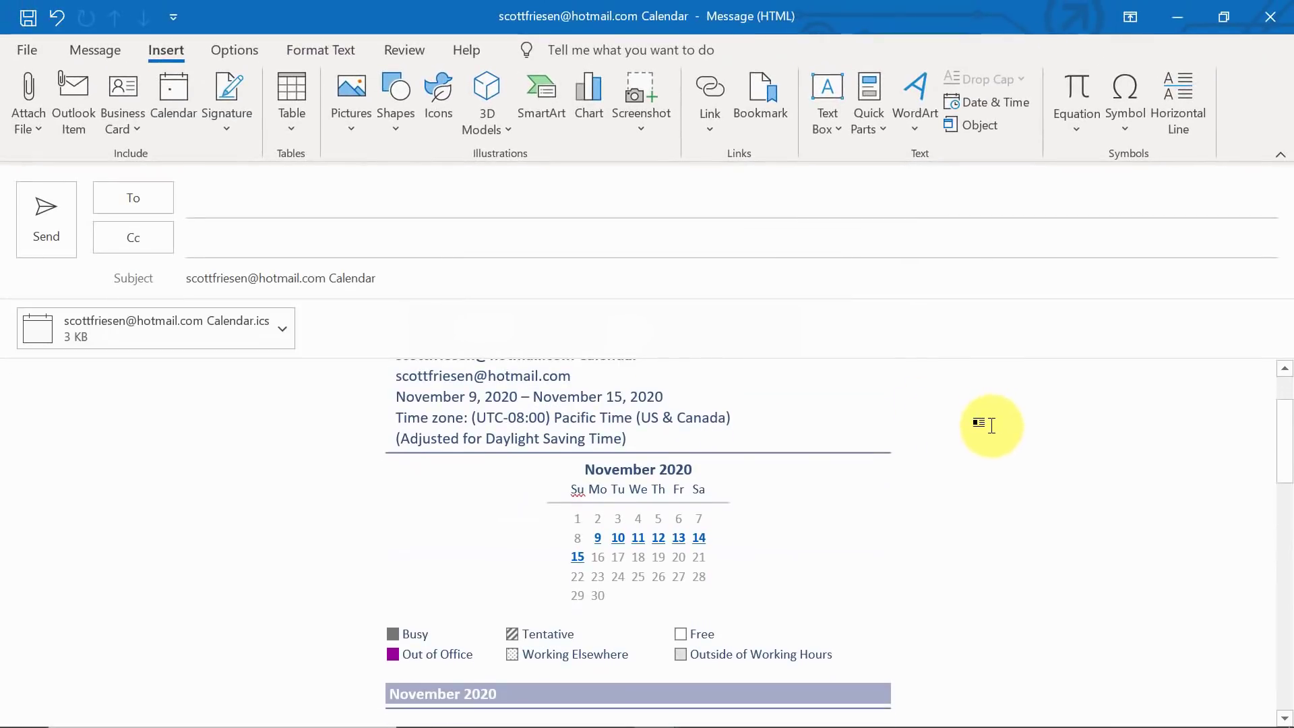
pyautogui.scroll(4, 1001, 431)
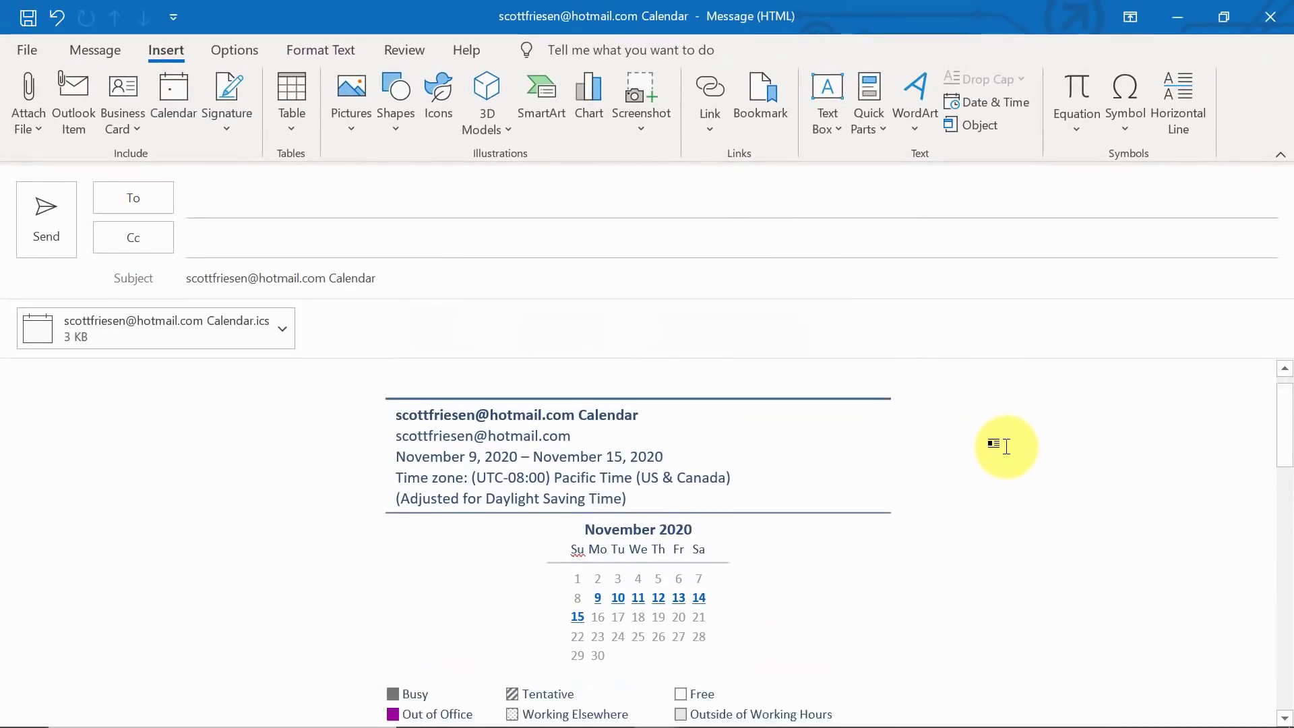
pyautogui.scroll(-3, 978, 435)
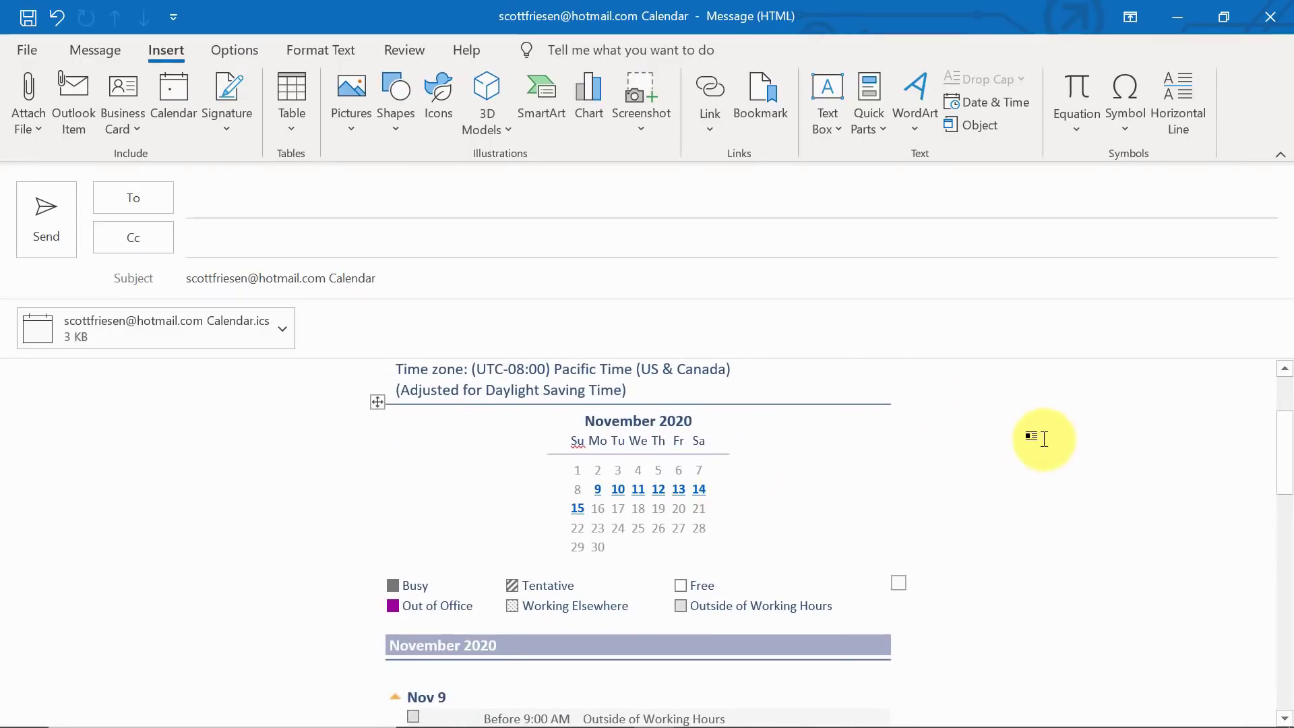
pyautogui.scroll(-5, 1042, 437)
pyautogui.scroll(-4, 1043, 439)
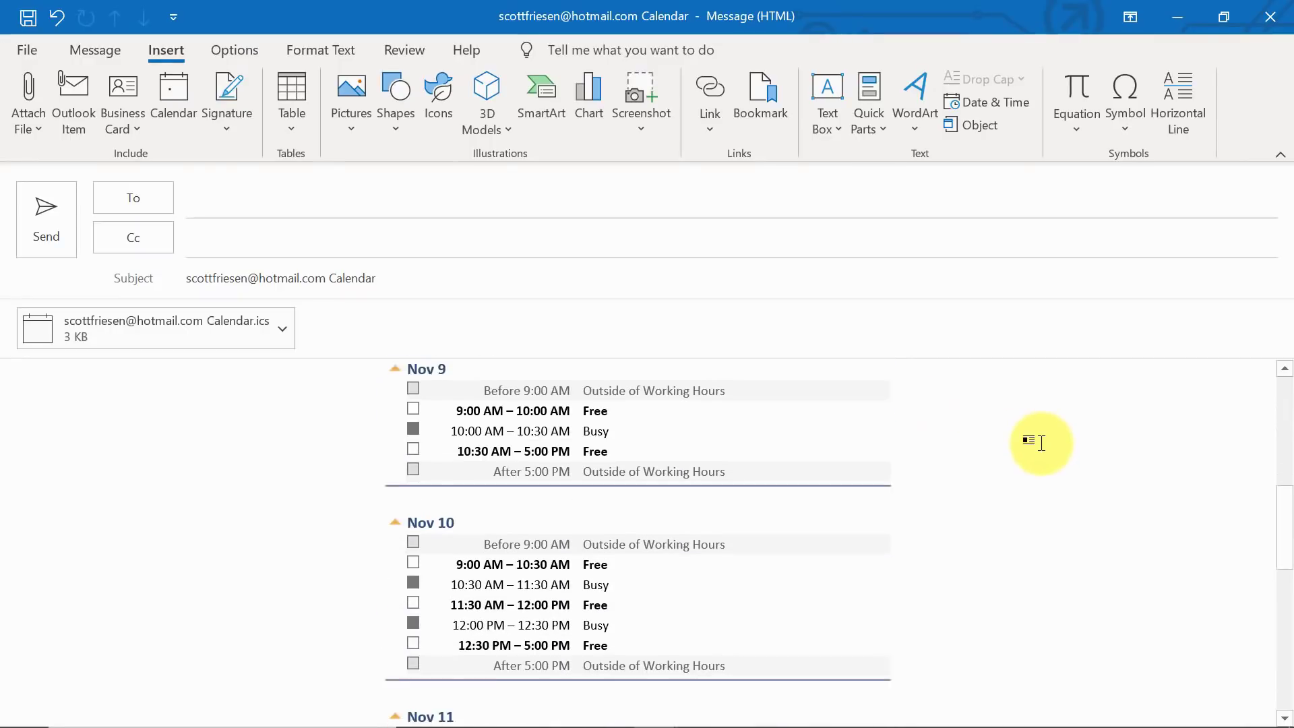
pyautogui.scroll(2, 1042, 444)
pyautogui.scroll(-2, 1018, 452)
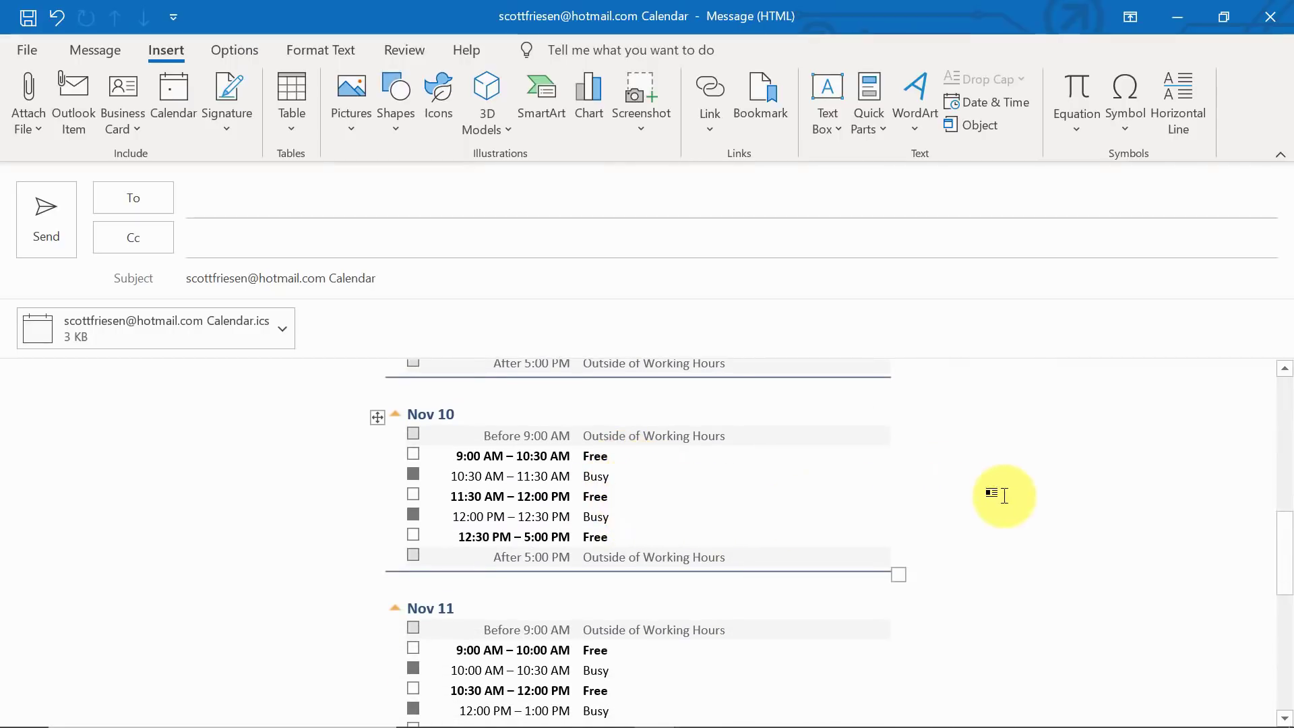
pyautogui.scroll(-1, 1001, 496)
pyautogui.scroll(1, 987, 489)
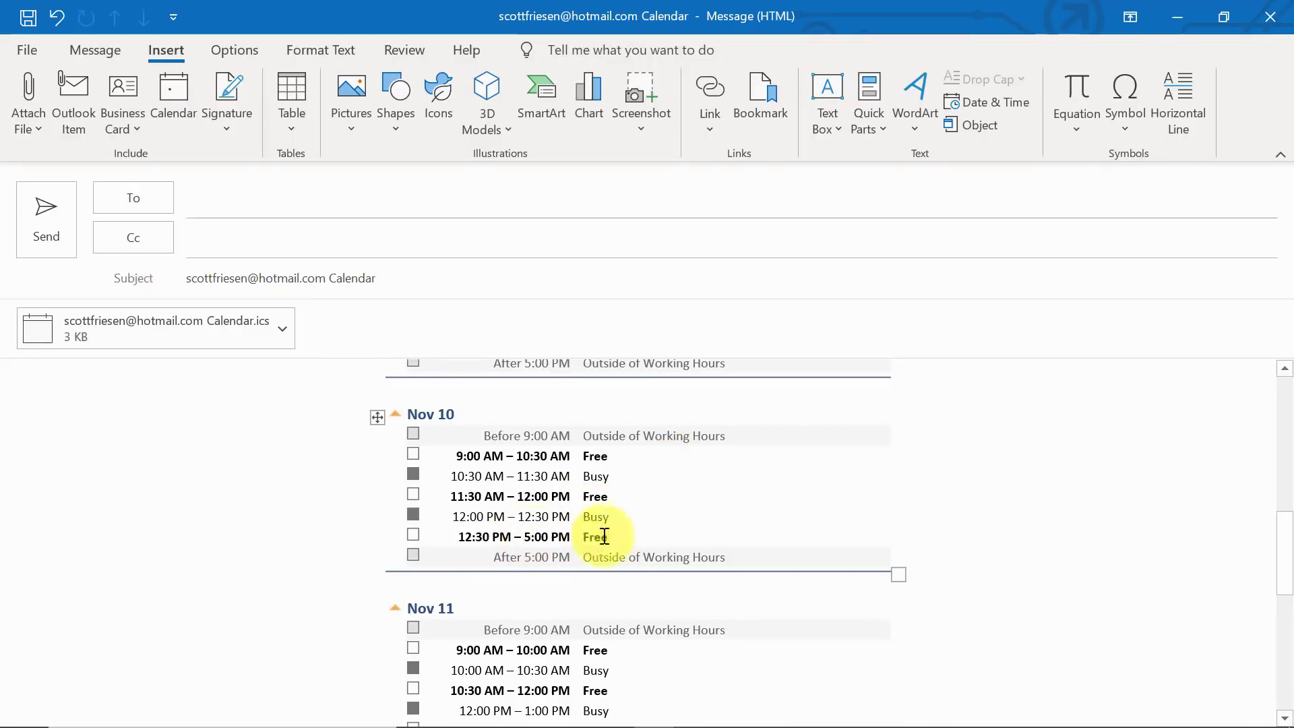
pyautogui.scroll(-5, 1014, 483)
pyautogui.scroll(8, 1011, 484)
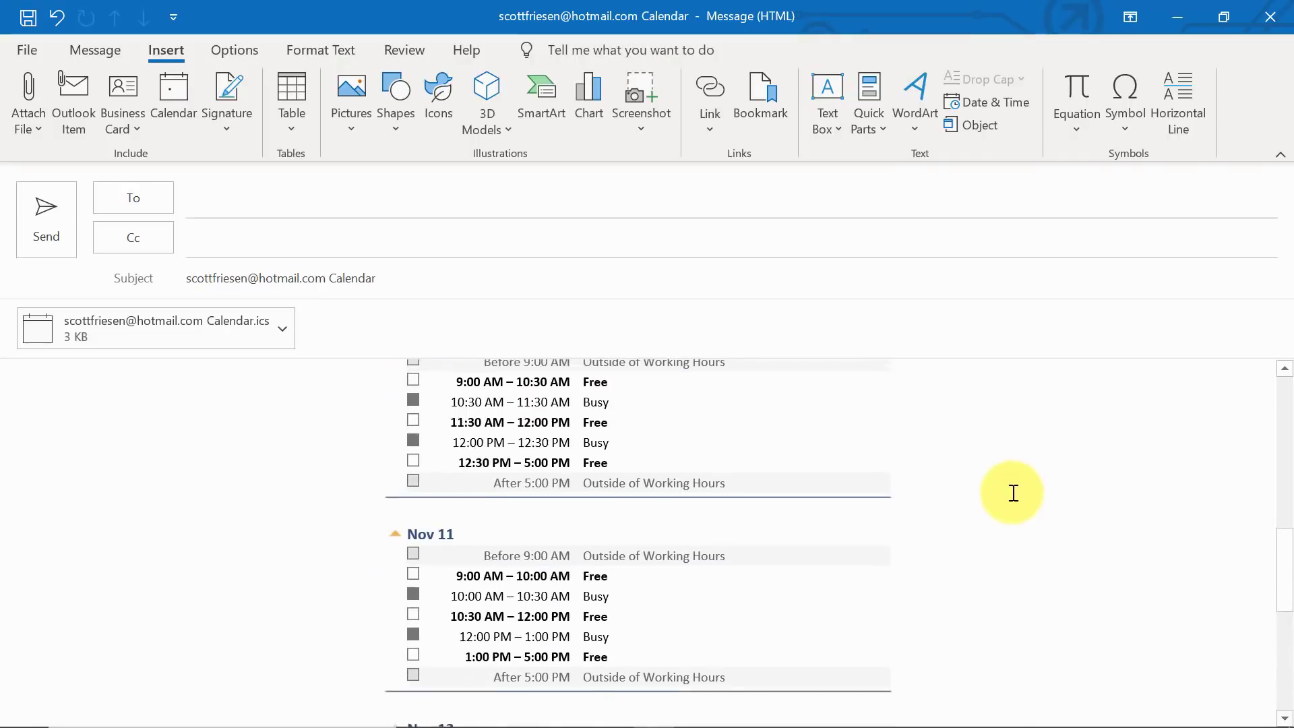
pyautogui.scroll(4, 1011, 488)
pyautogui.scroll(-6, 1011, 492)
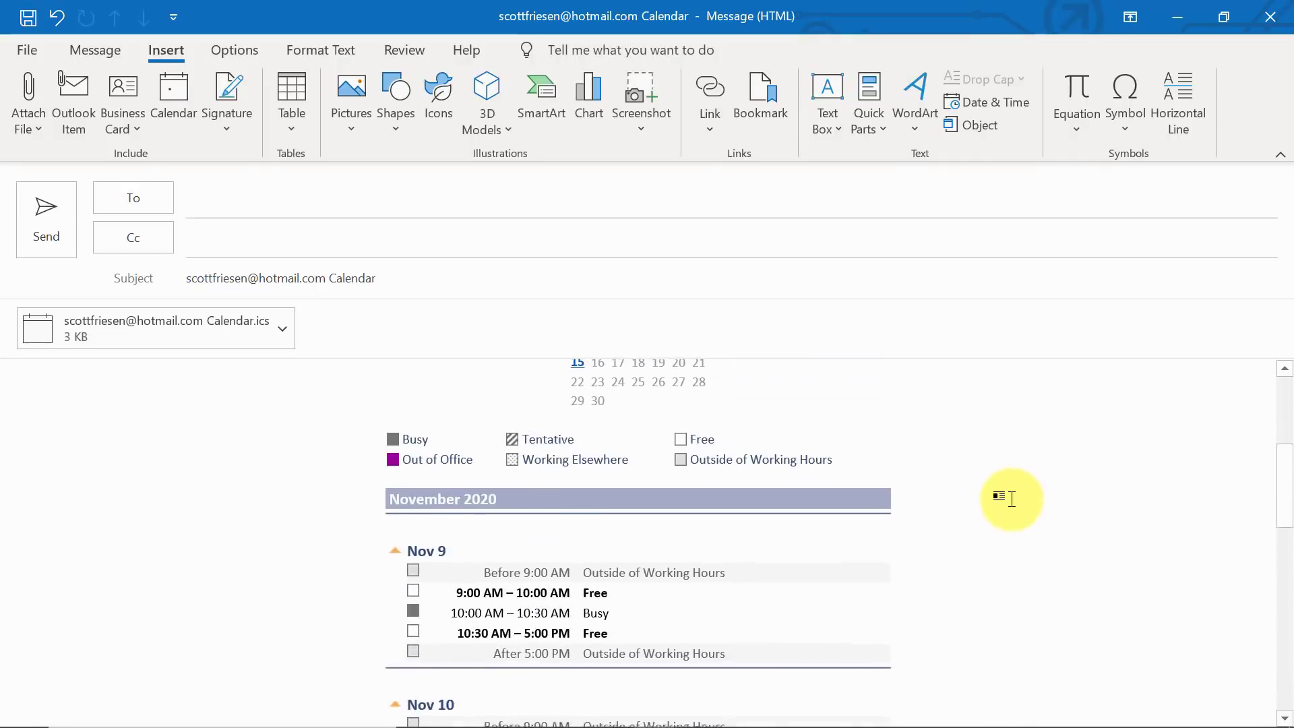
pyautogui.scroll(-1, 1012, 499)
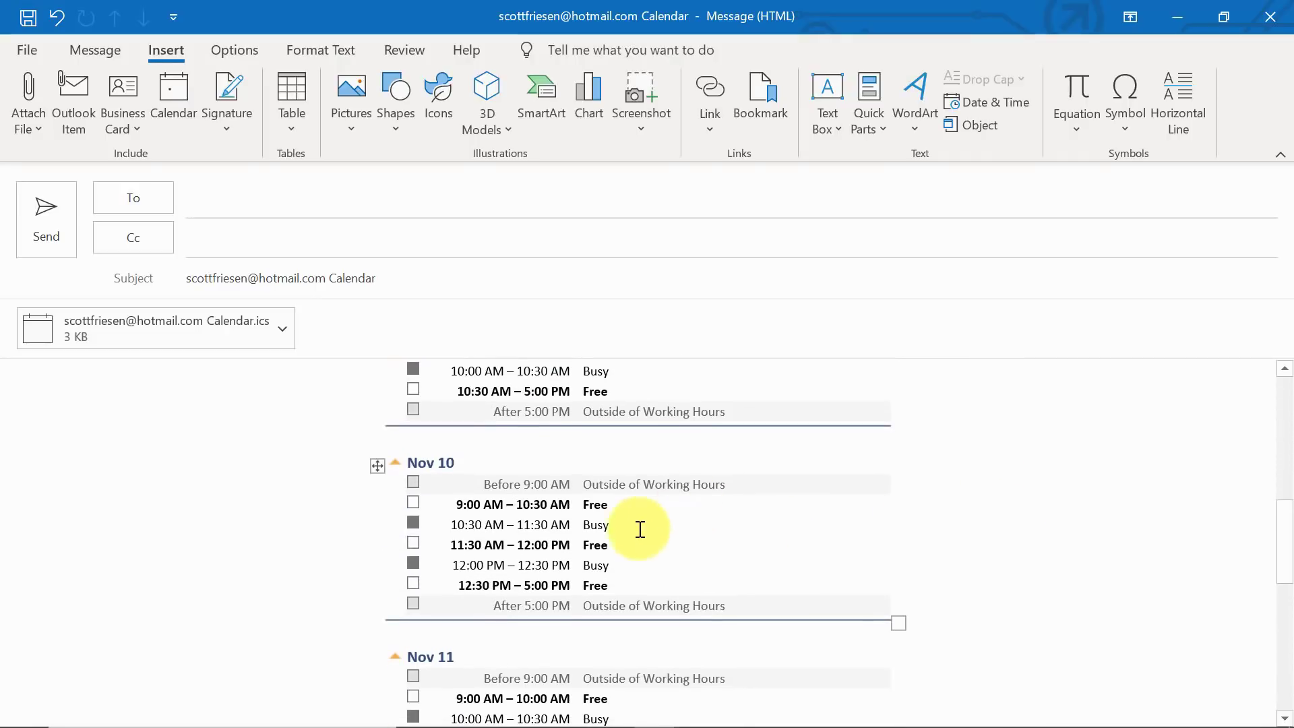
# Discard the draft, check Nov 13 availability in the emailed calendar, then return to Calendar with Ctrl+2.
pyautogui.click(1271, 16)
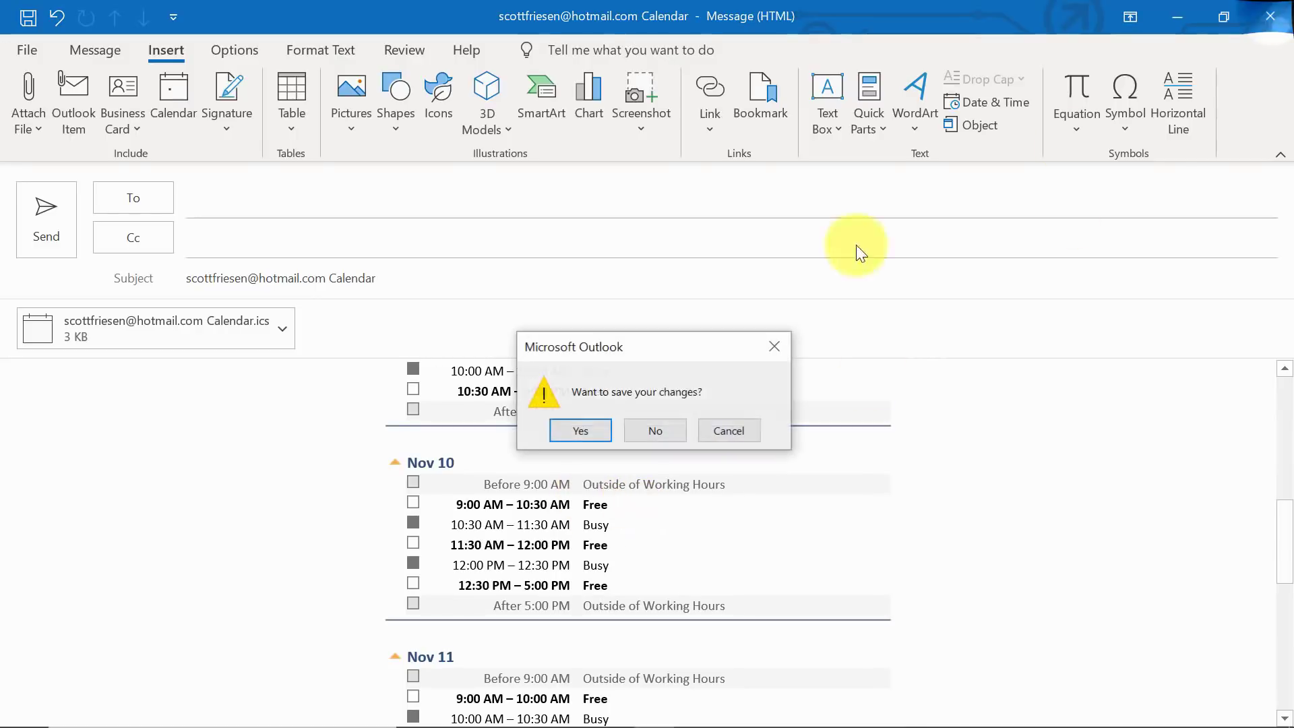
pyautogui.click(649, 429)
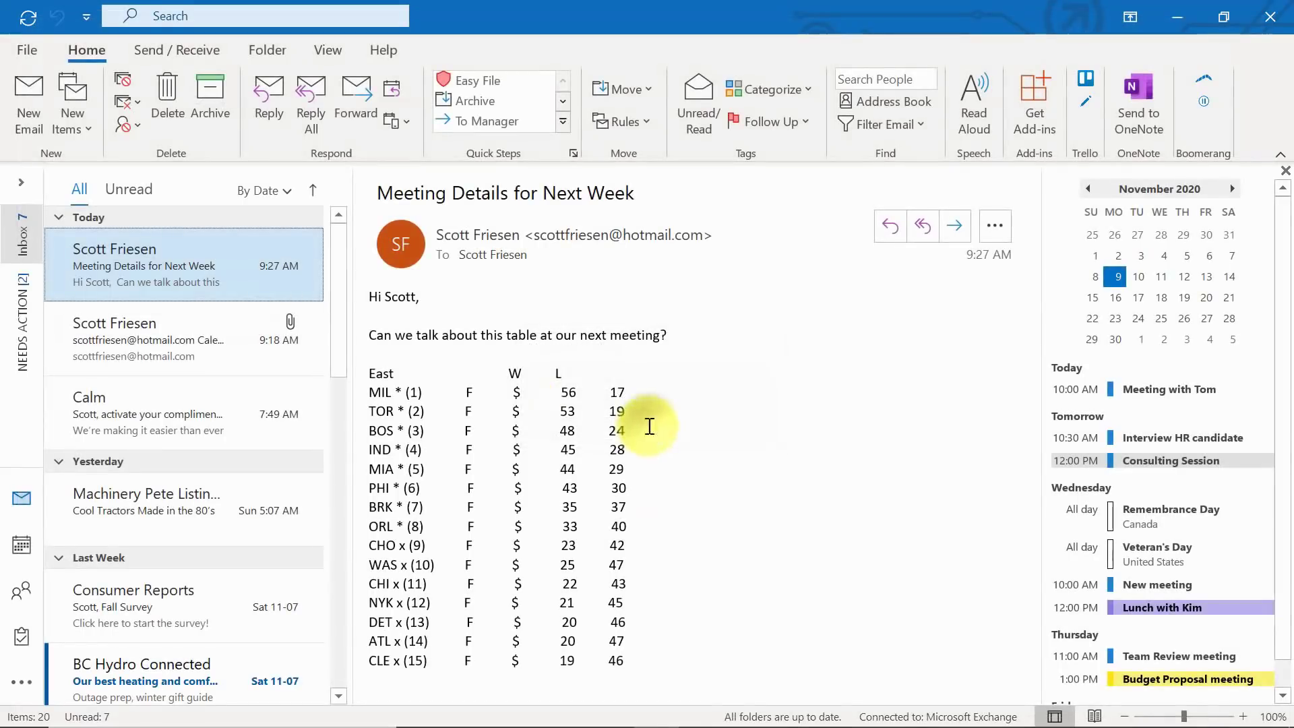
pyautogui.click(129, 348)
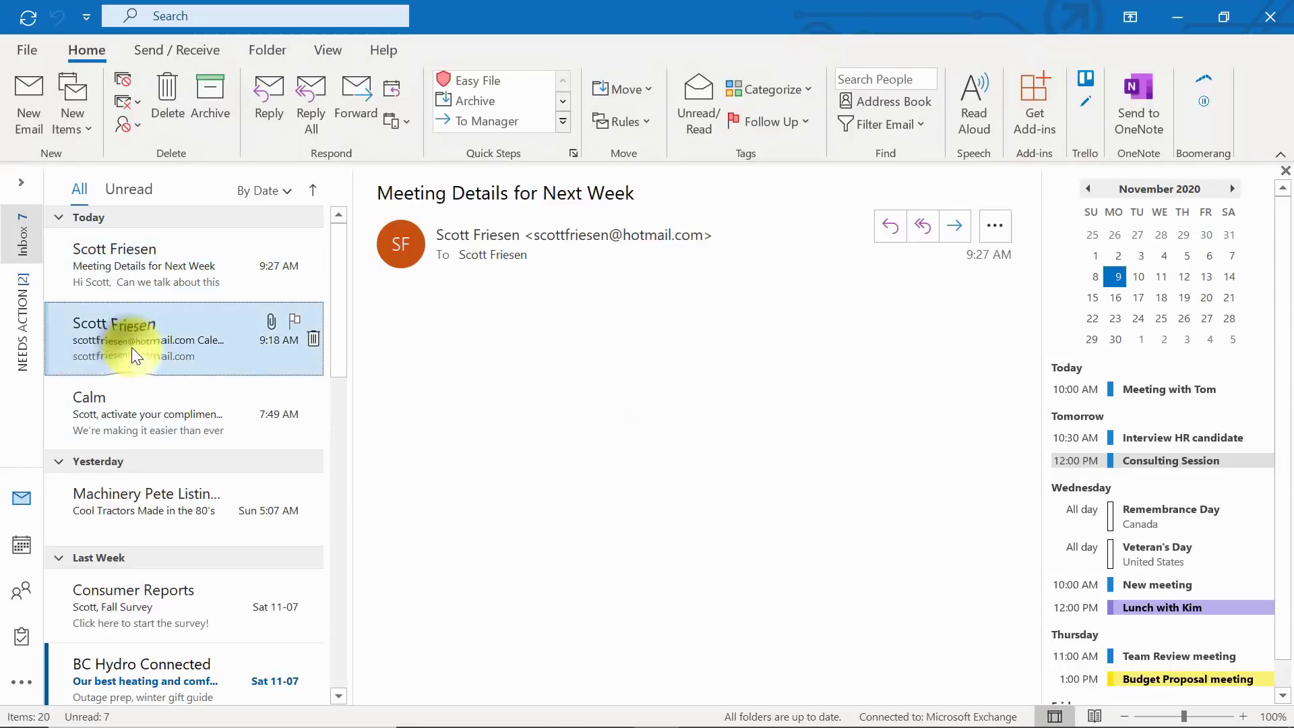
pyautogui.scroll(-5, 900, 406)
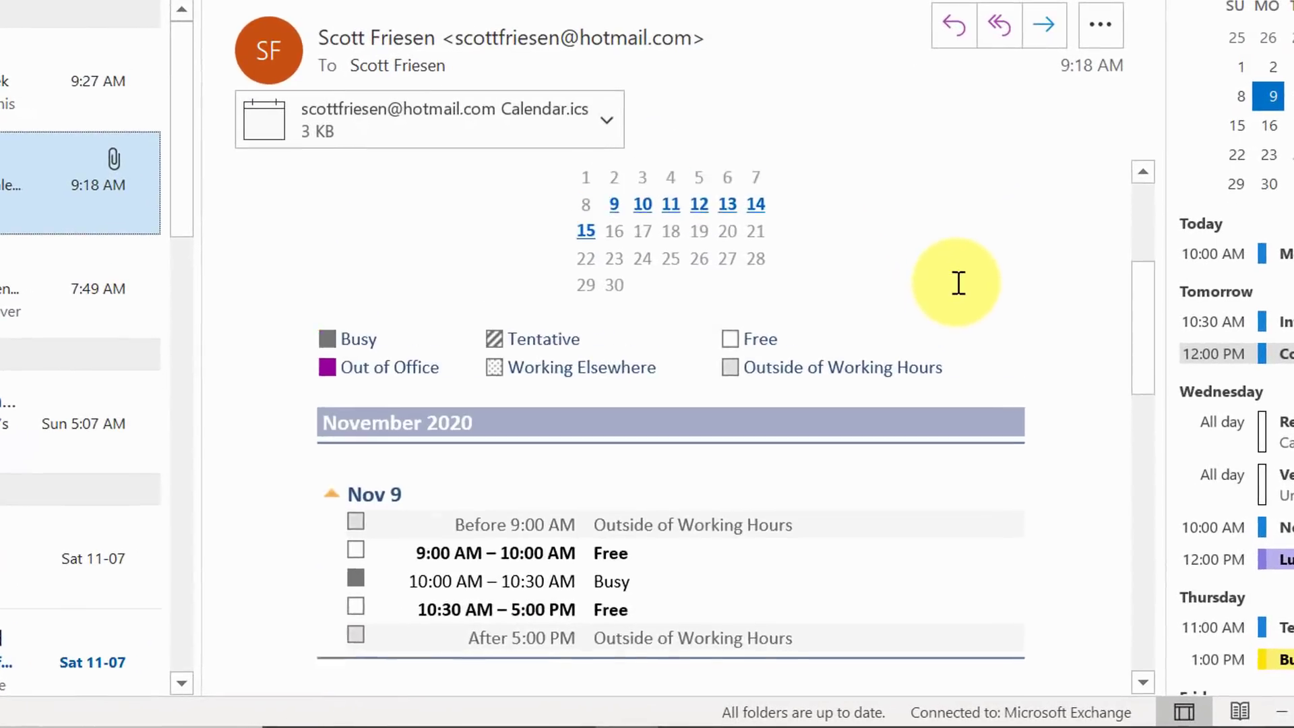
pyautogui.scroll(5, 958, 282)
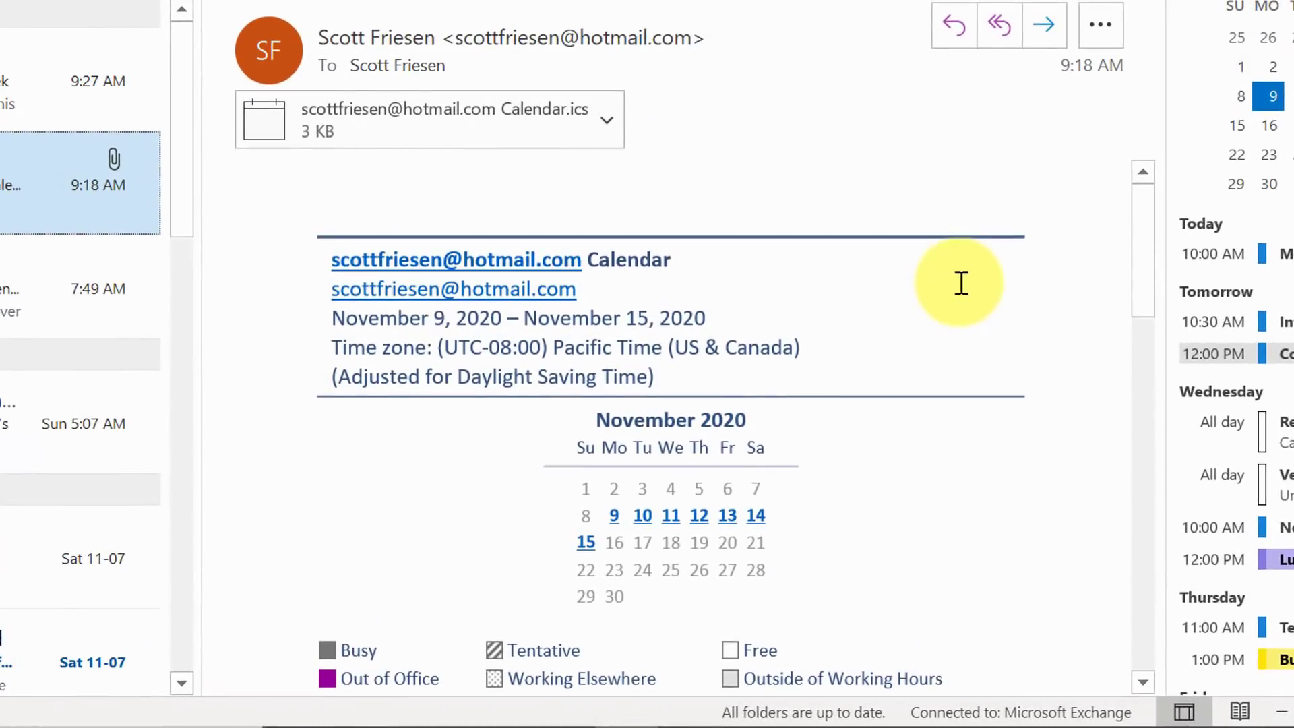
pyautogui.scroll(-3, 665, 405)
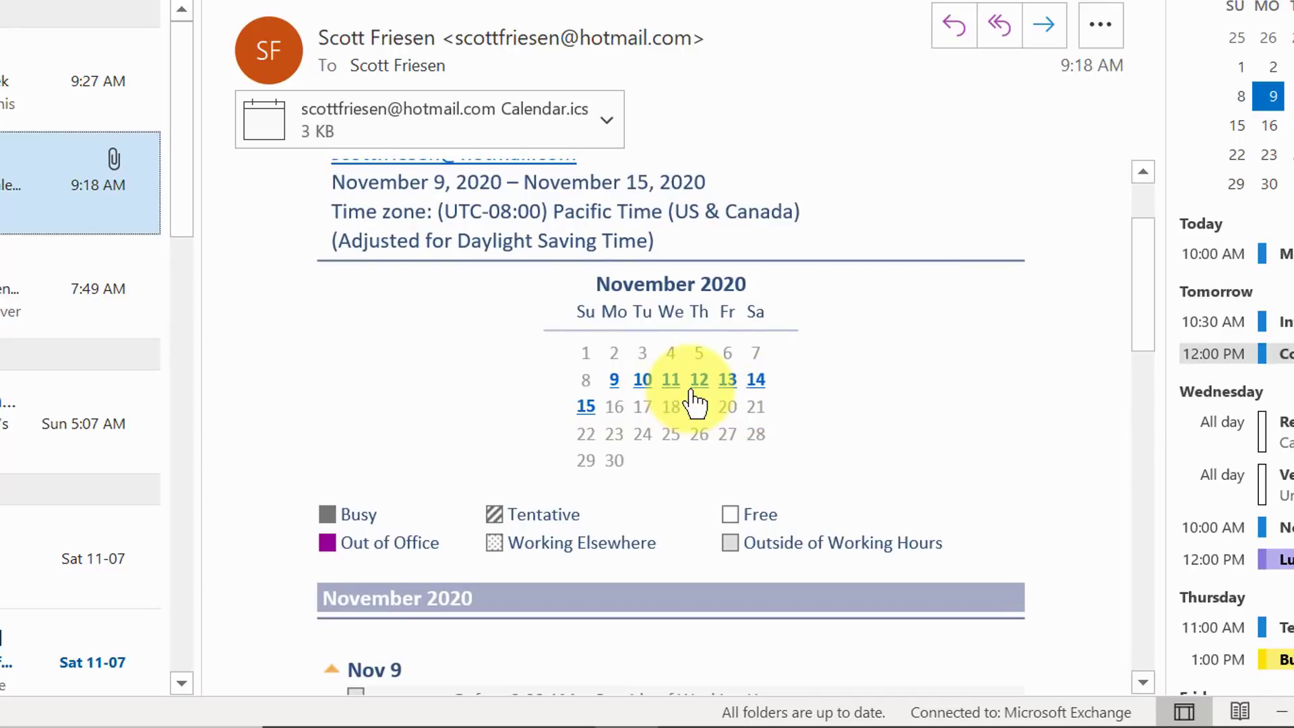
pyautogui.click(732, 382)
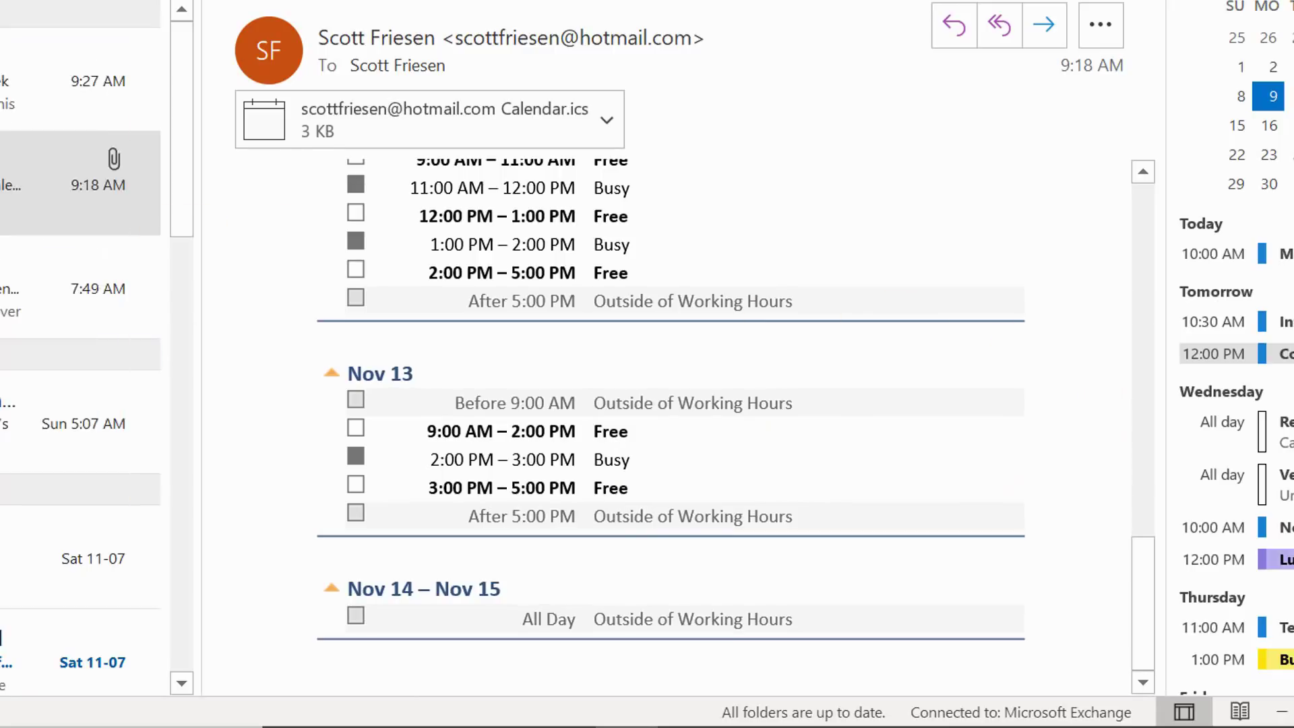
pyautogui.hotkey('ctrl', '2')
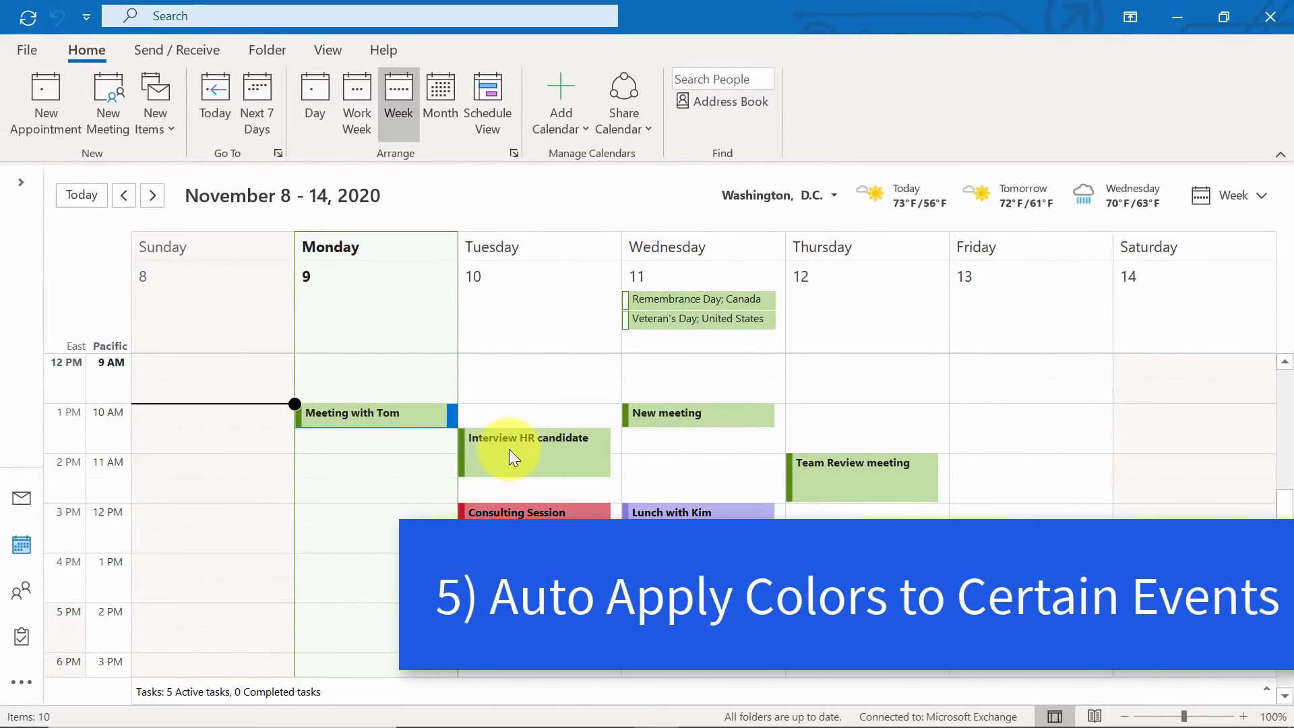
pyautogui.moveTo(510, 450)
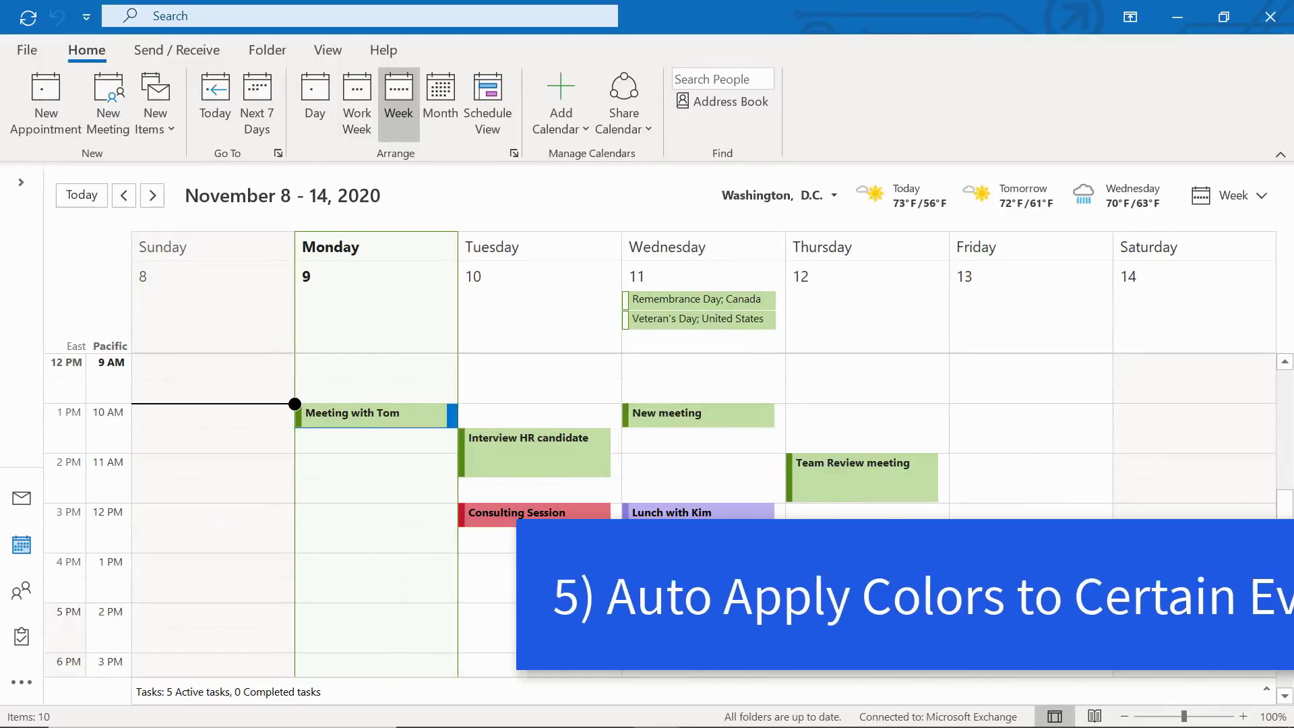
pyautogui.moveTo(576, 519)
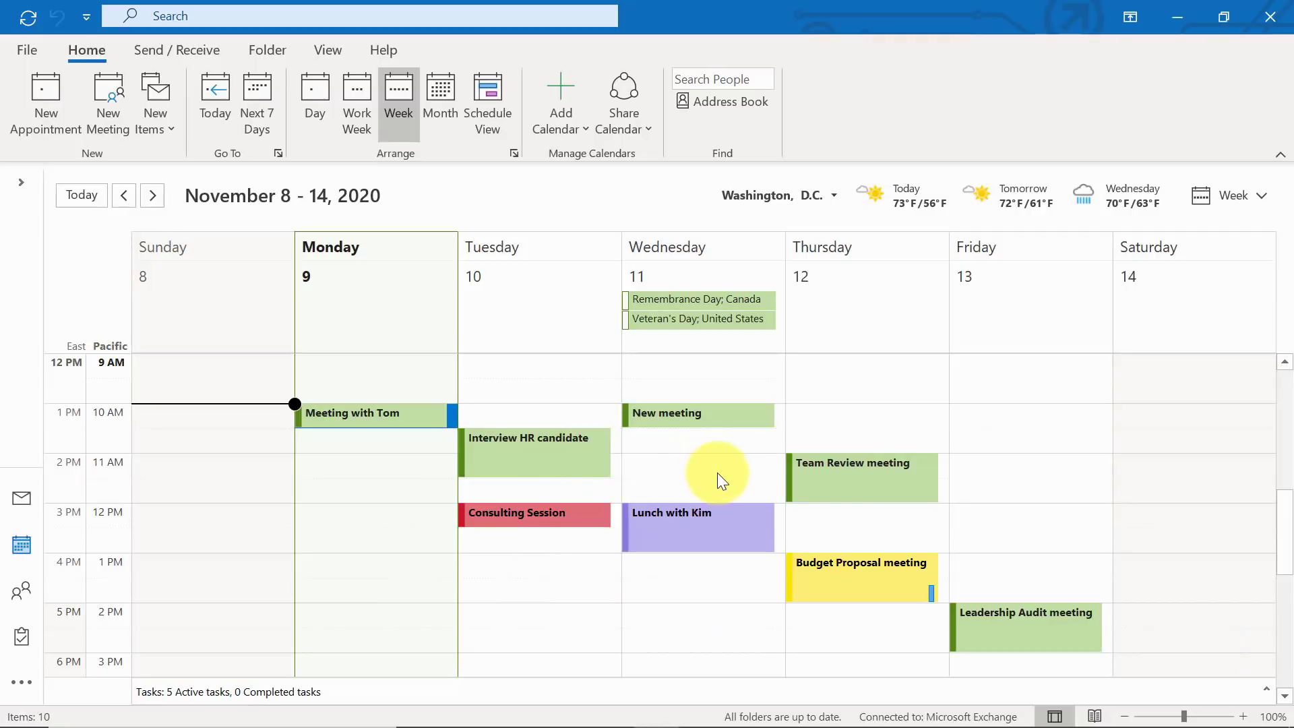
pyautogui.scroll(3, 688, 487)
pyautogui.scroll(-3, 689, 486)
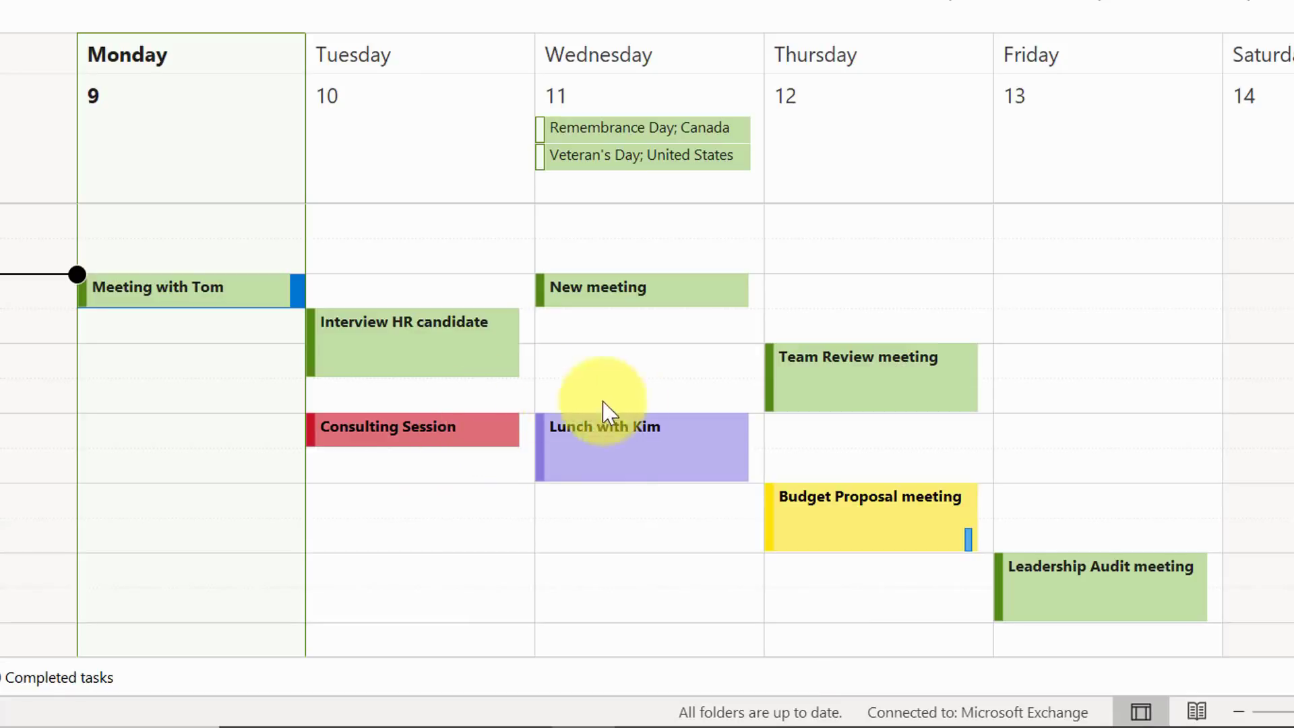
# Create a 'New Meeting' appointment on Tuesday at 1:00 PM.
pyautogui.click(409, 502)
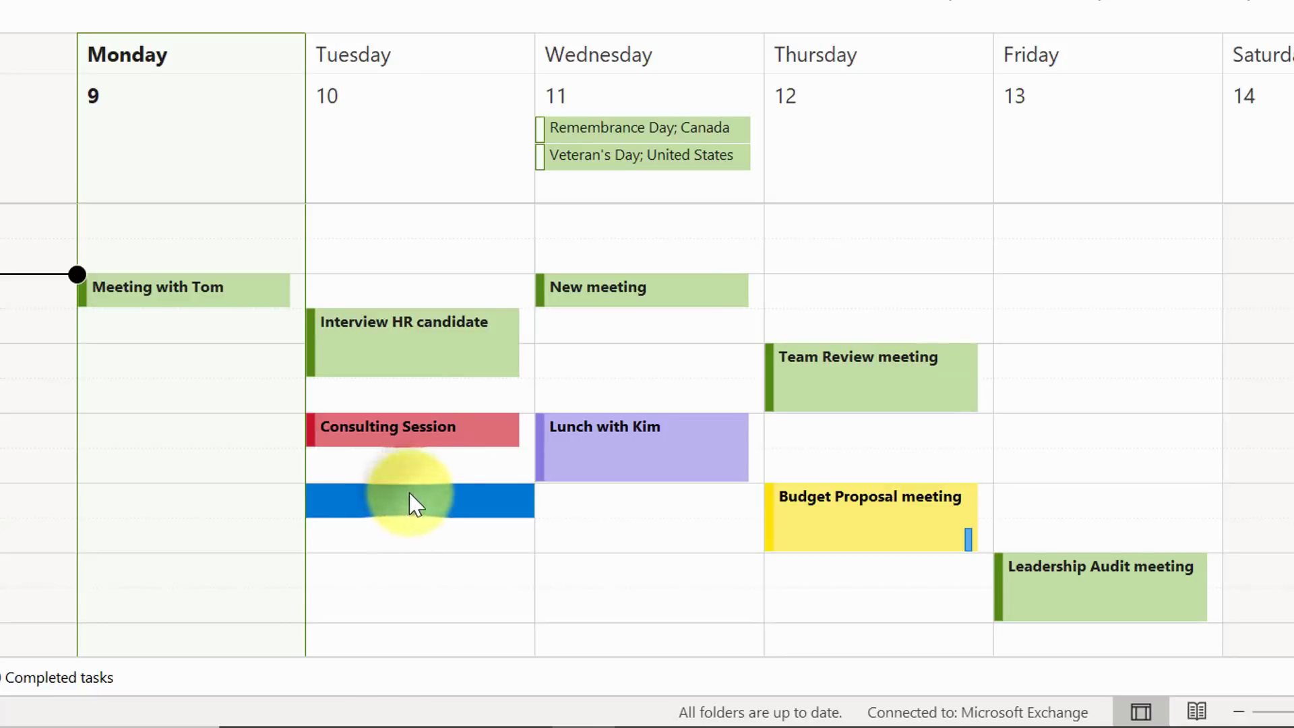
pyautogui.doubleClick(416, 502)
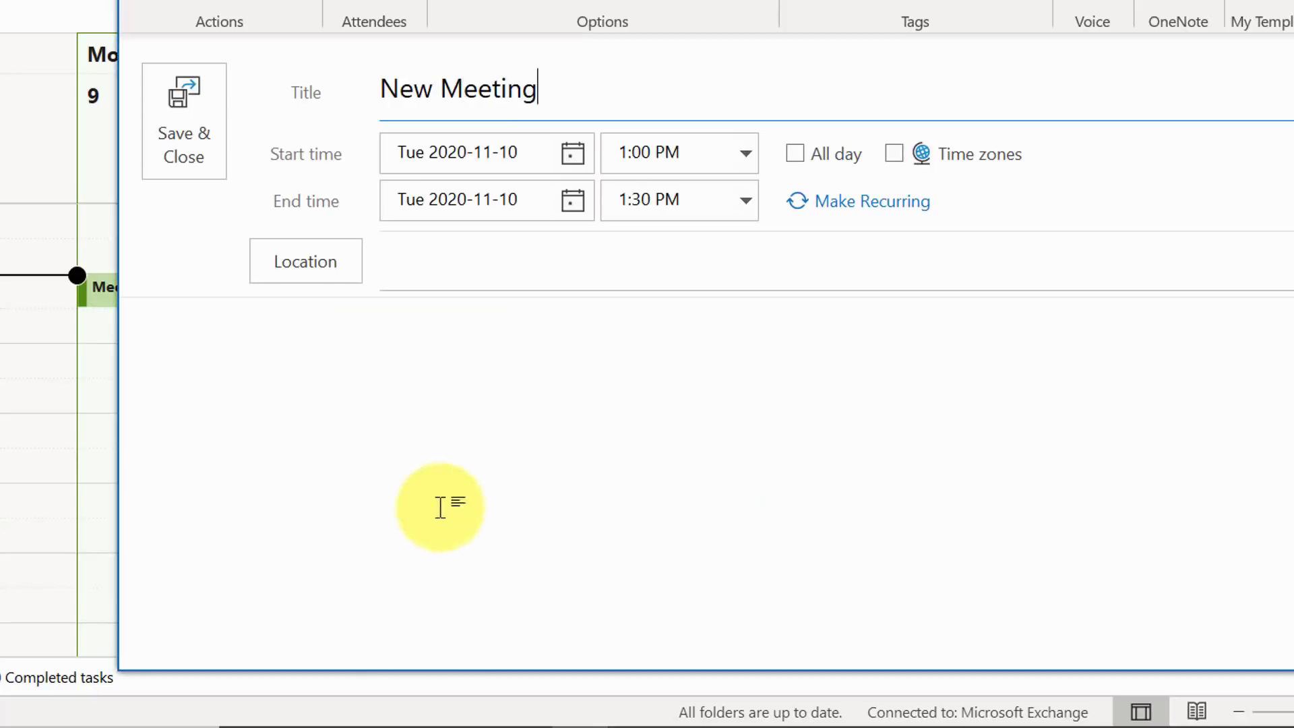
pyautogui.click(187, 108)
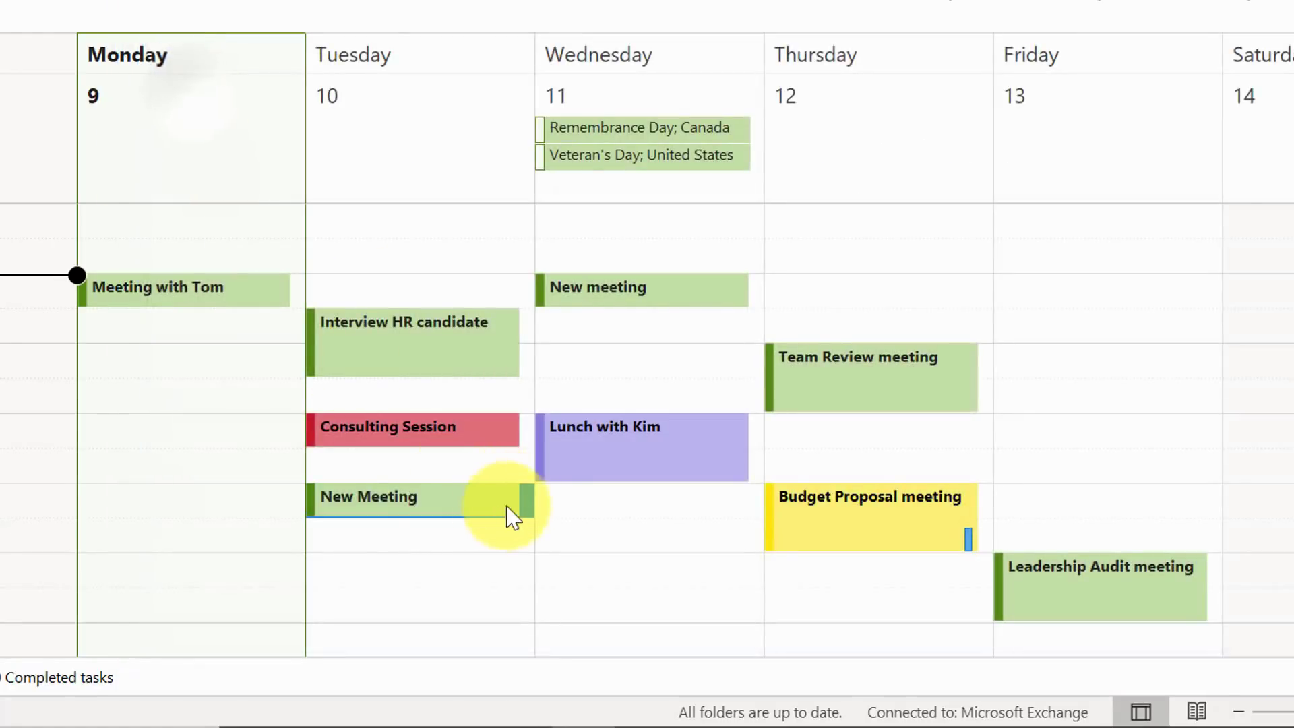
# Create a 'Consulting session' appointment on Thursday at 10:00 AM.
pyautogui.doubleClick(834, 296)
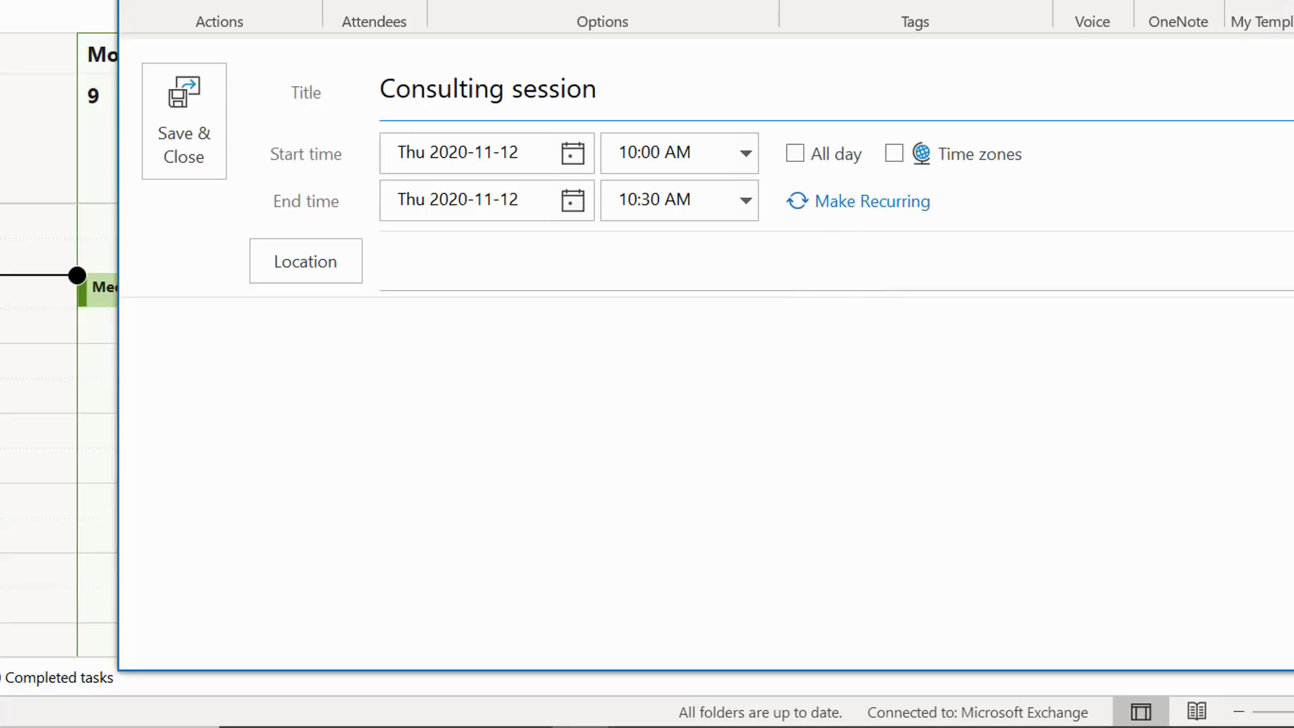
pyautogui.click(208, 138)
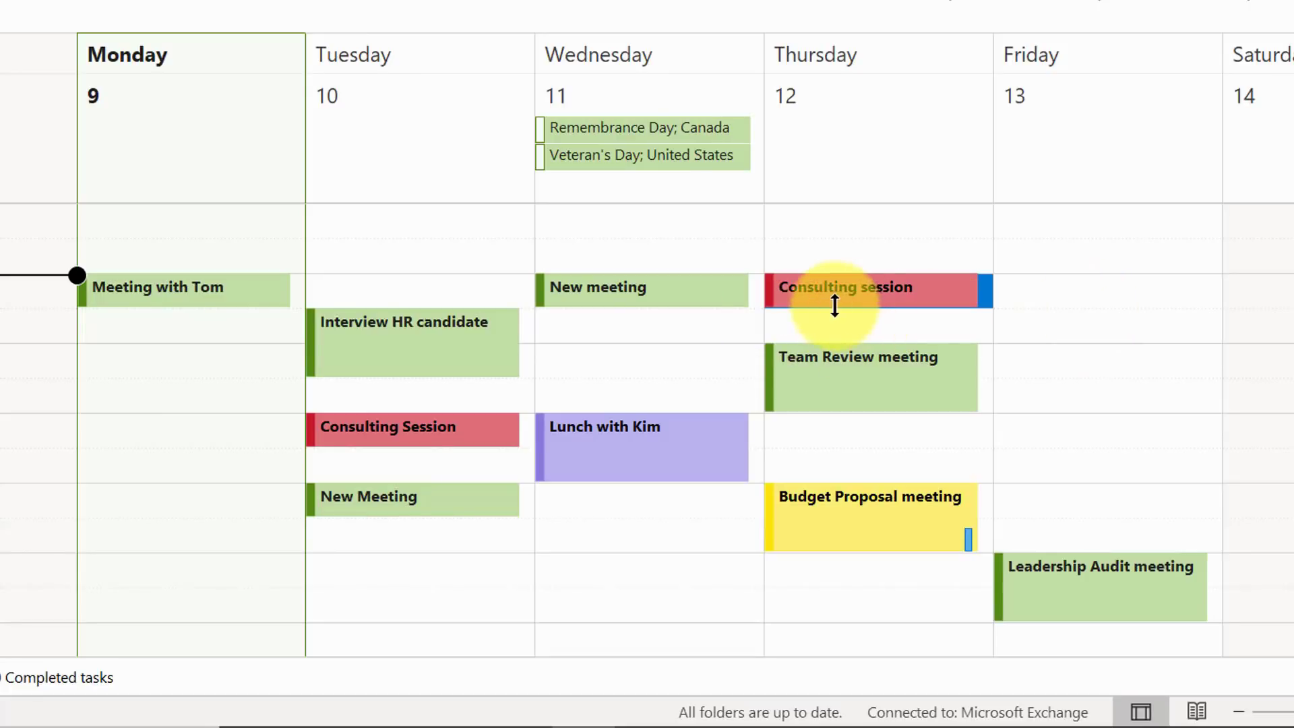
pyautogui.moveTo(902, 314)
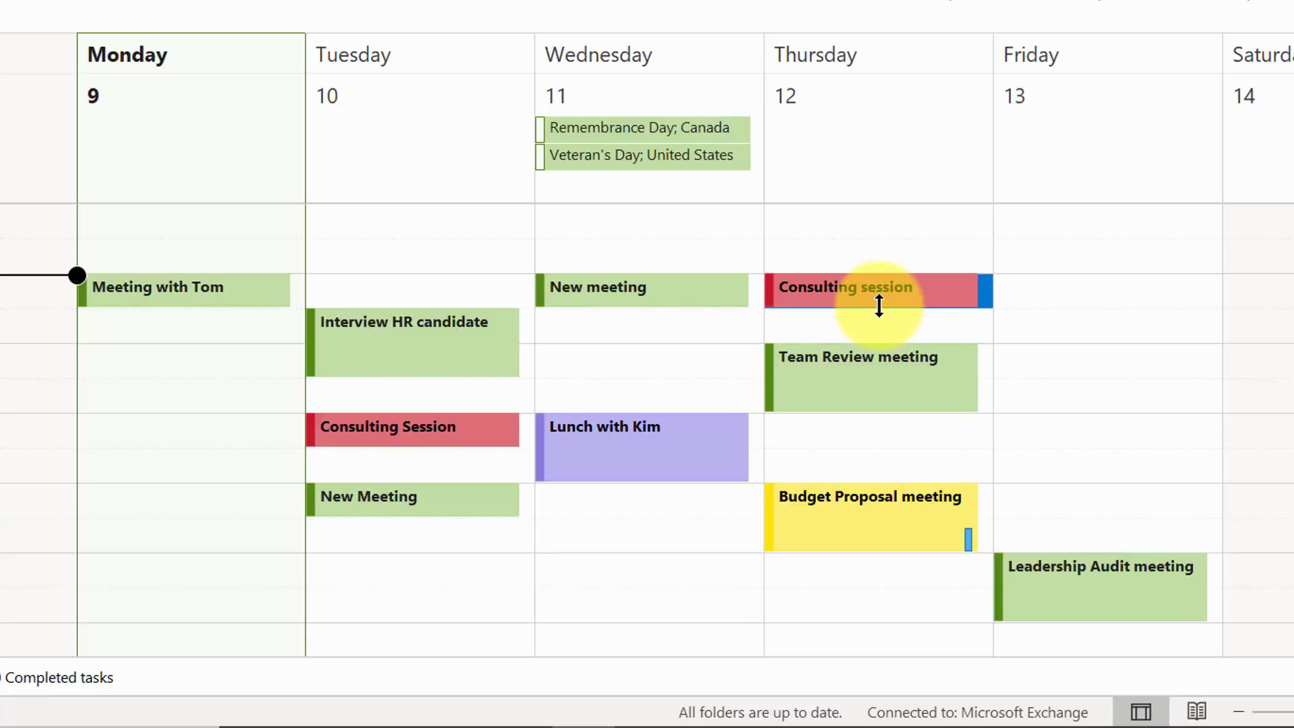
pyautogui.moveTo(886, 290)
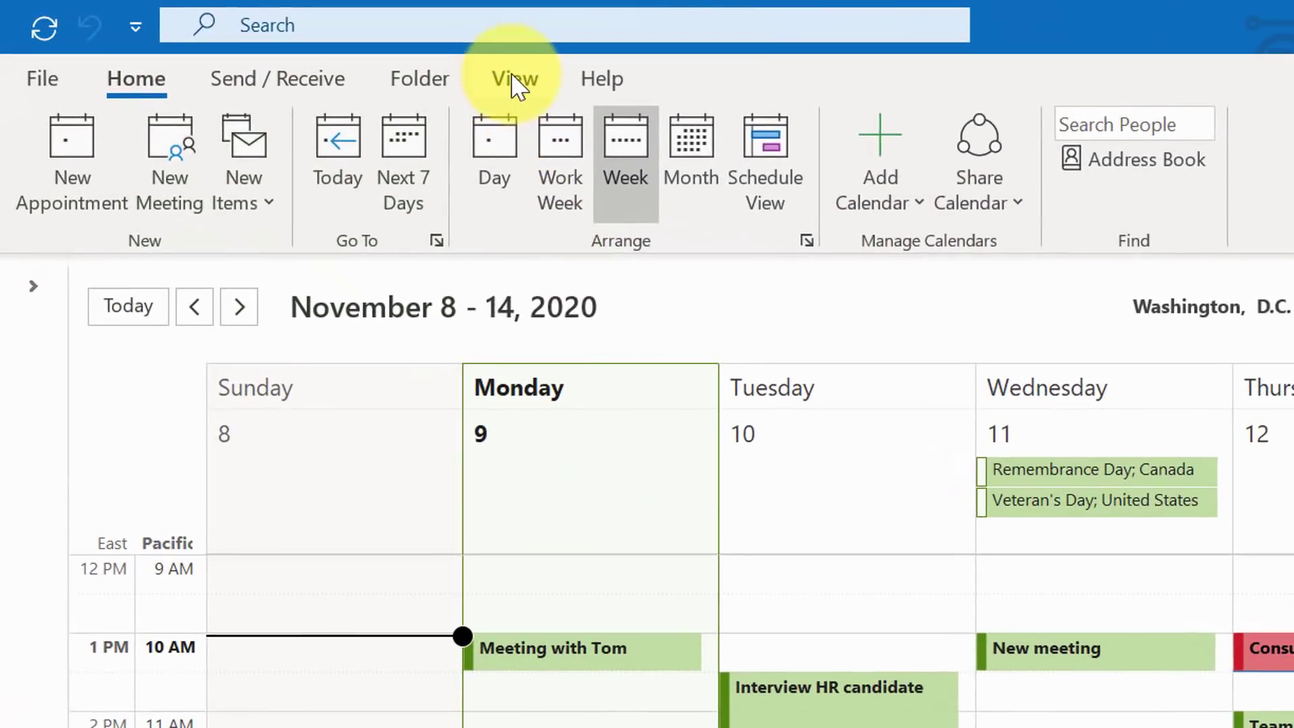
# Open Conditional Formatting from the calendar's View Settings to see the Consulting Session rule.
pyautogui.click(328, 52)
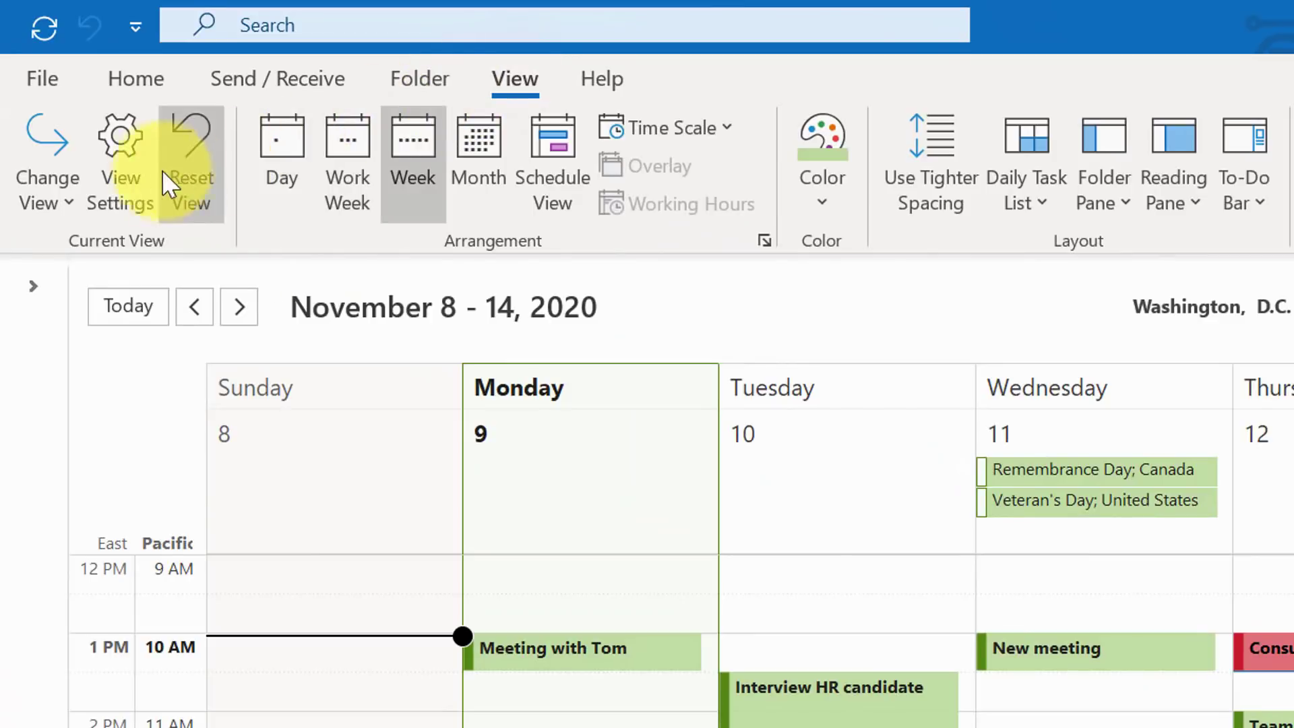
pyautogui.click(121, 176)
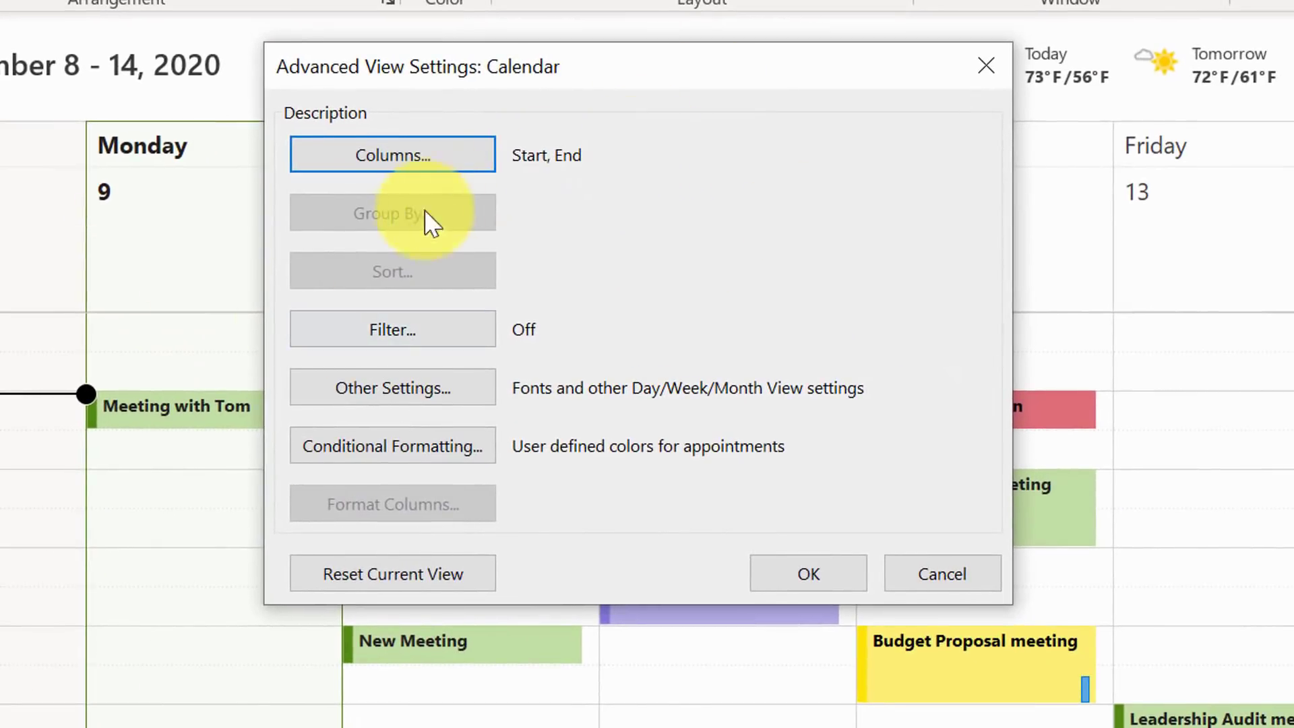
pyautogui.click(389, 443)
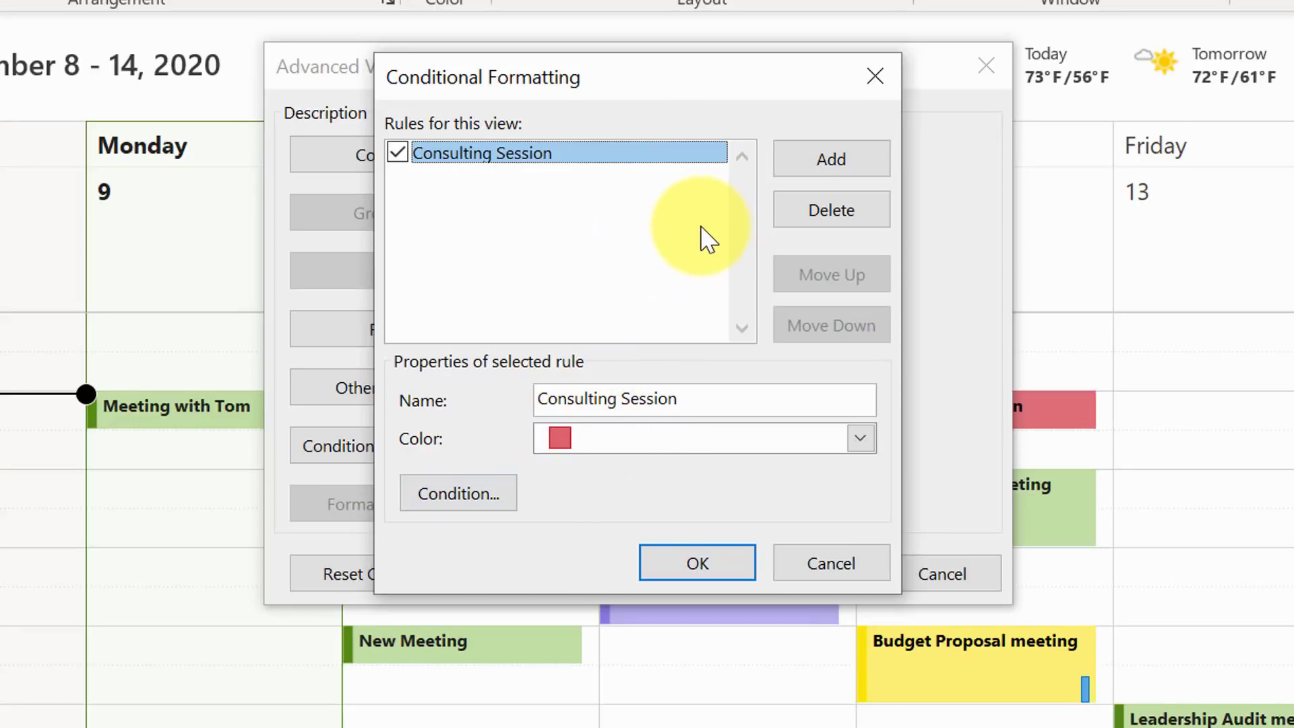
# Add a blue formatting rule named 'Trello meeting' and open its condition filter.
pyautogui.click(860, 168)
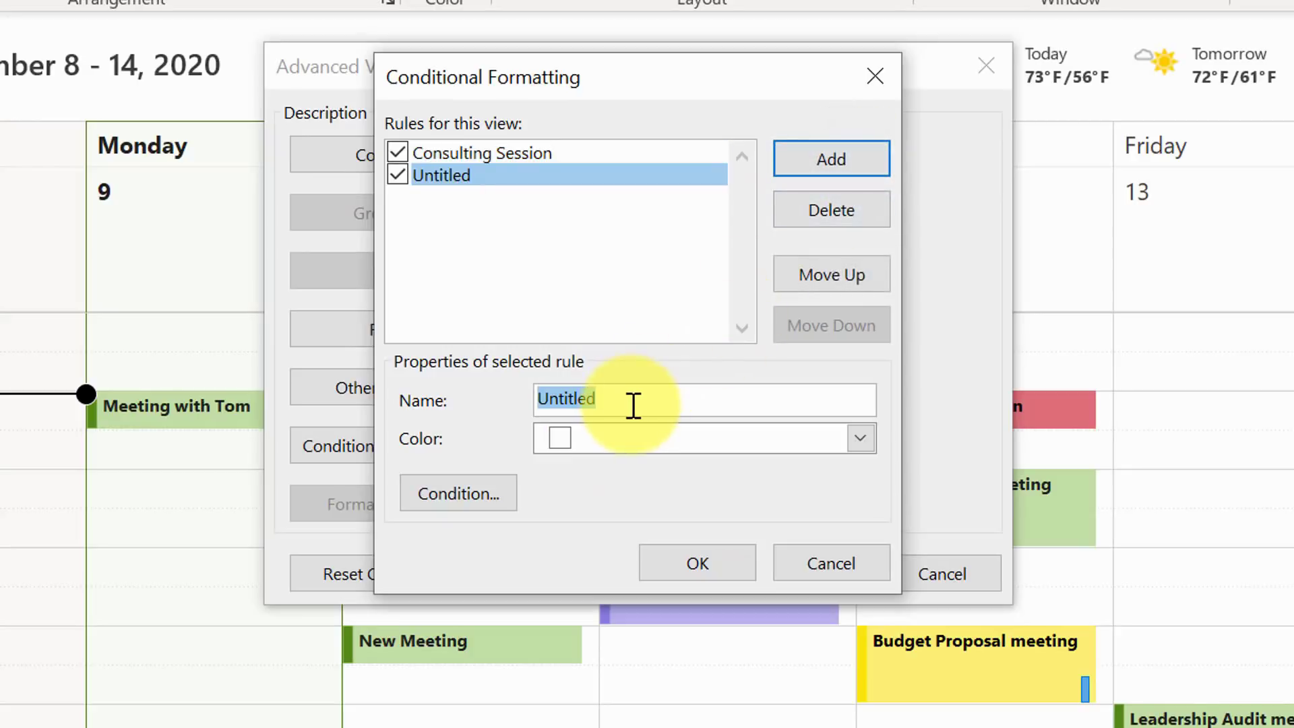
pyautogui.write('Trello meeting')
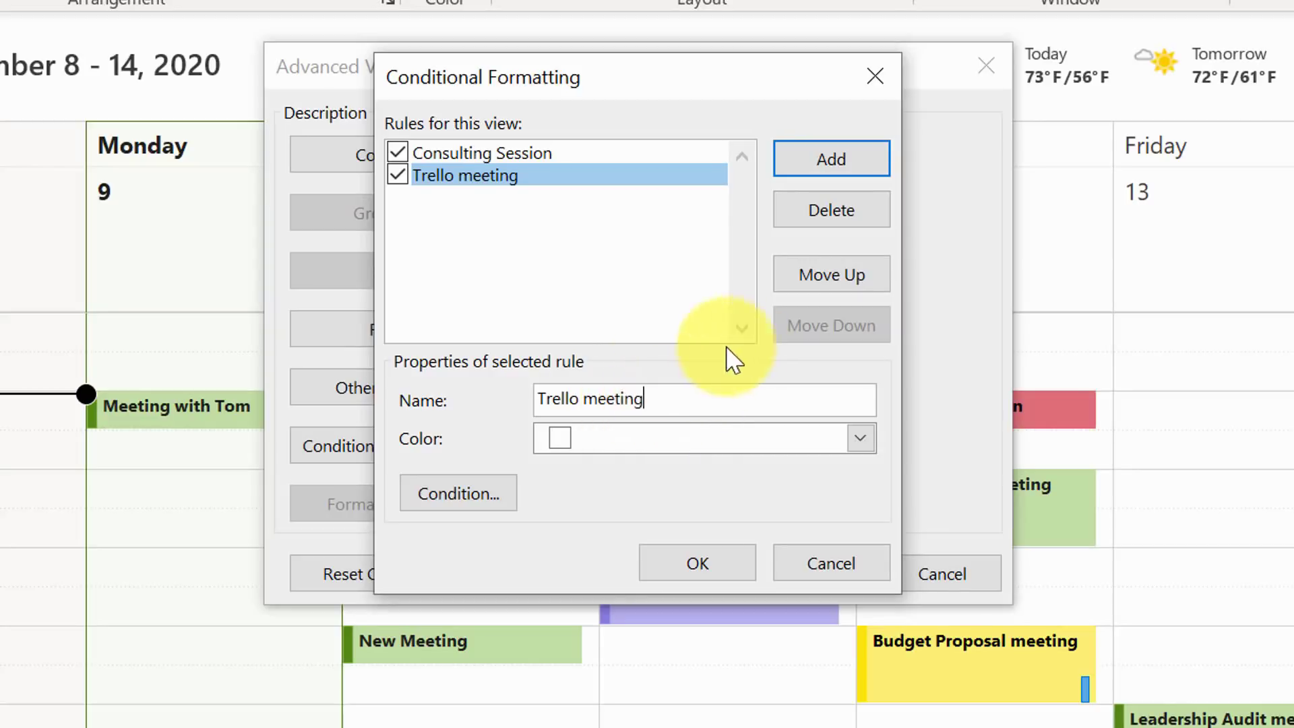
pyautogui.click(867, 441)
pyautogui.click(659, 560)
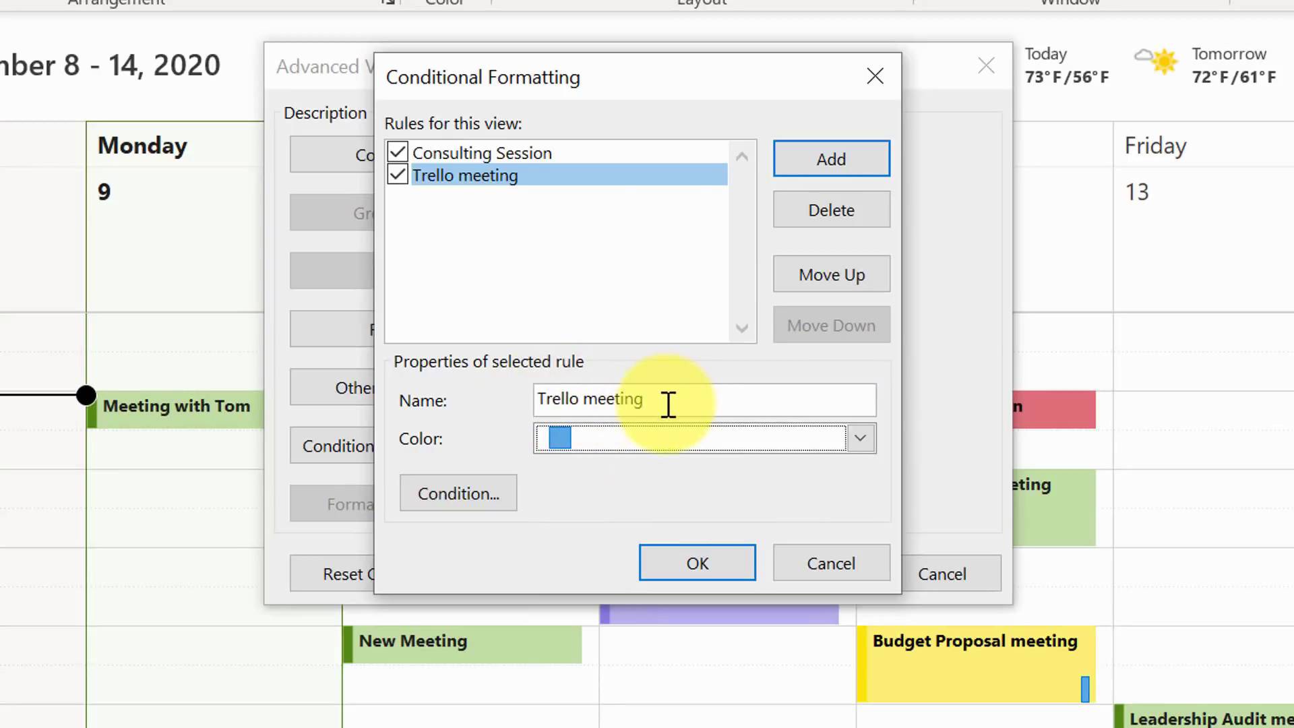
pyautogui.click(450, 495)
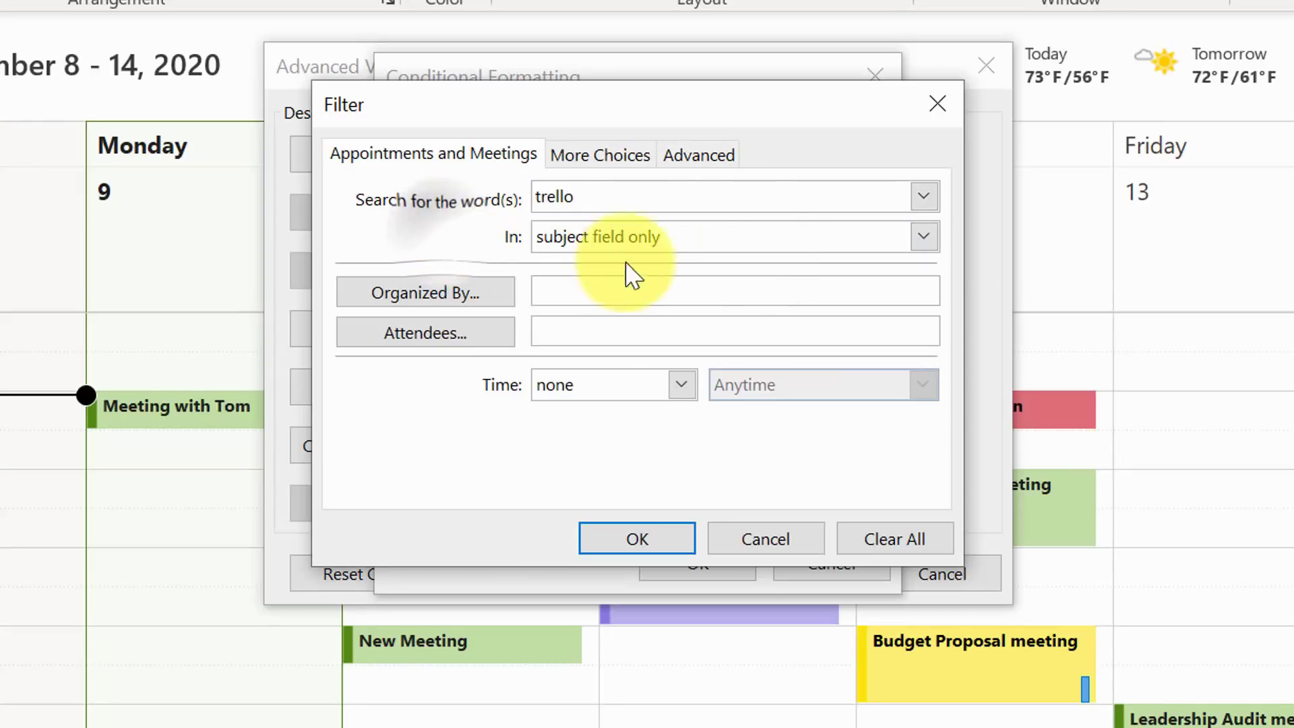
# Match 'trello' in the subject field only, then save the formatting rules.
pyautogui.click(923, 236)
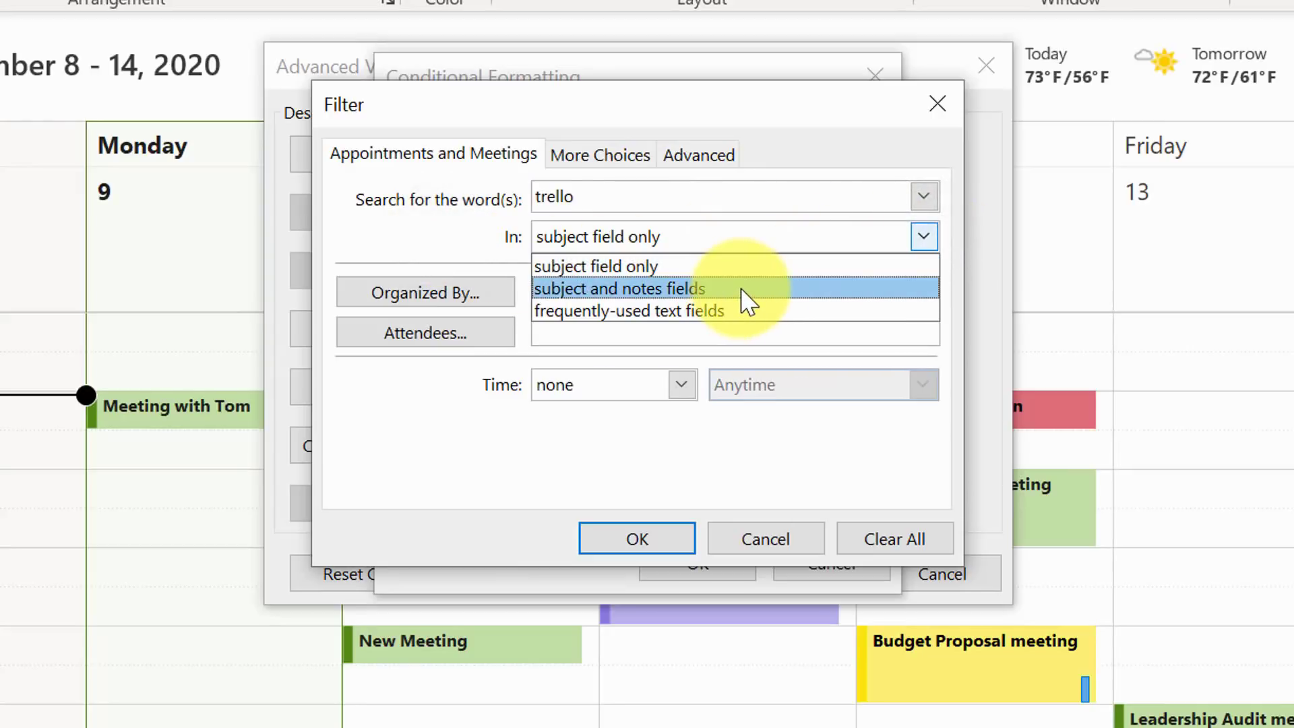
pyautogui.click(674, 266)
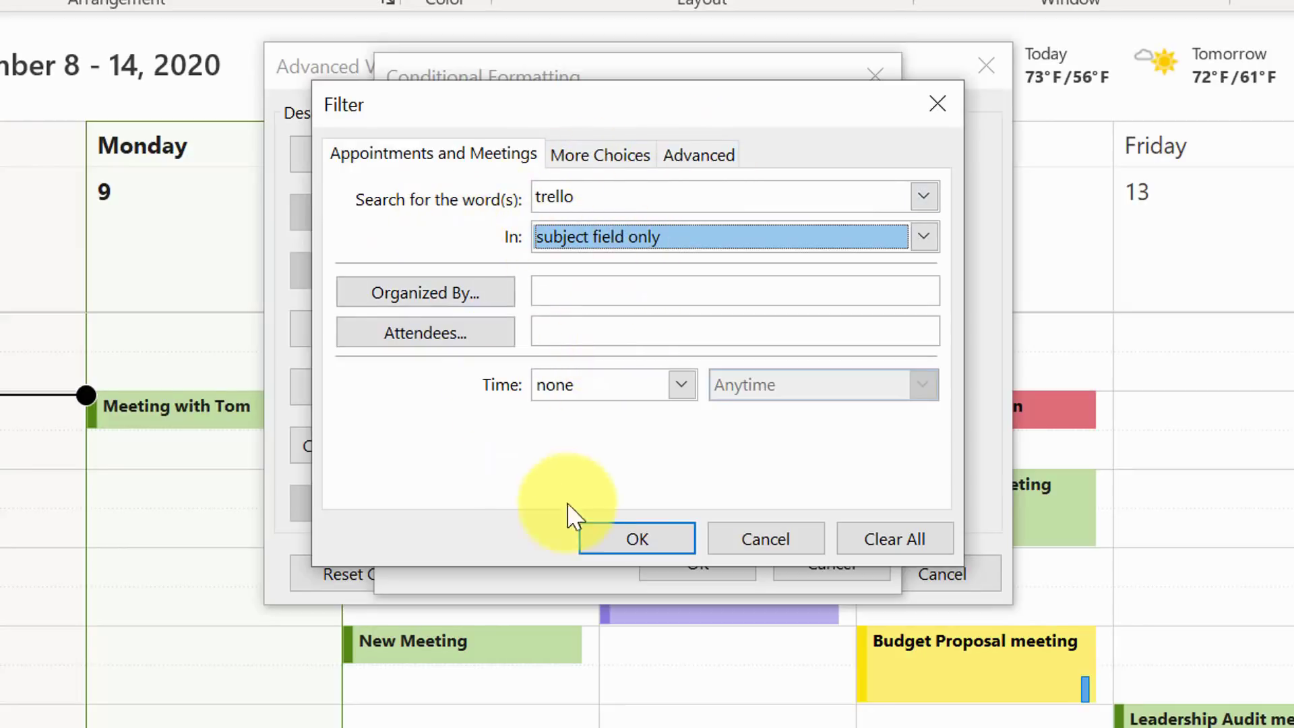
pyautogui.click(644, 539)
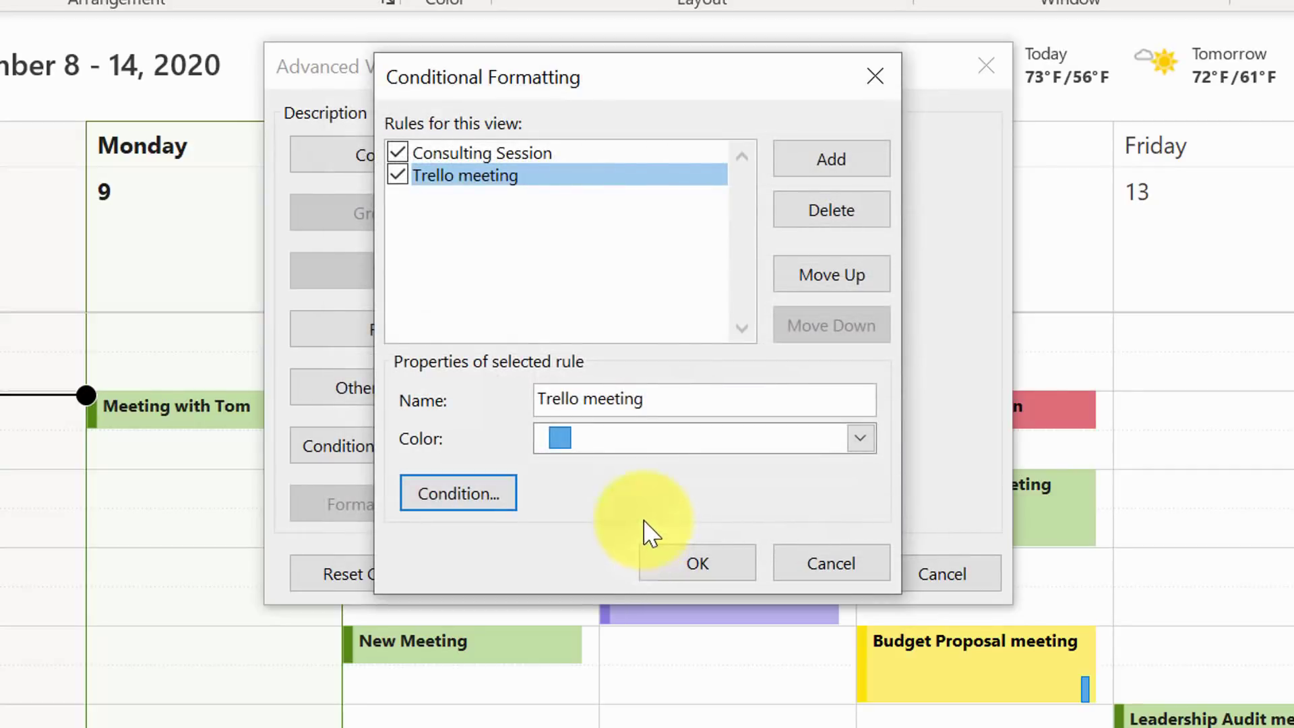
pyautogui.click(701, 564)
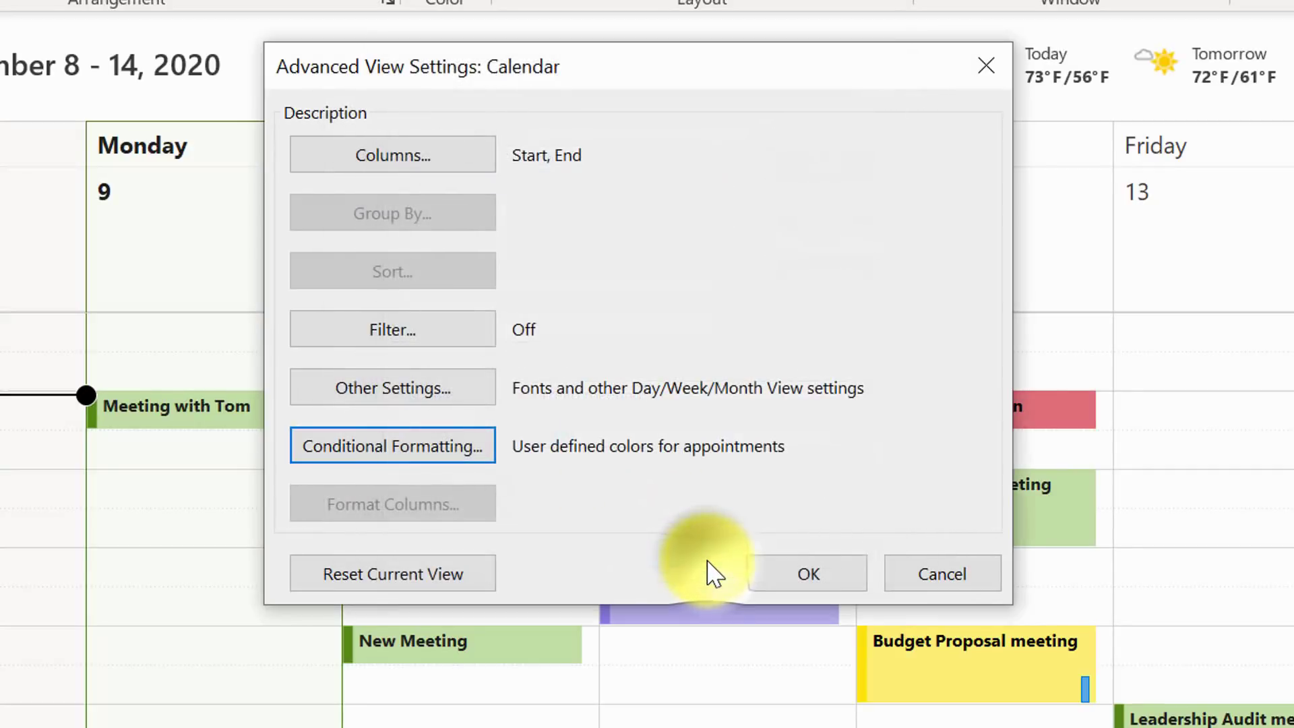
pyautogui.click(808, 573)
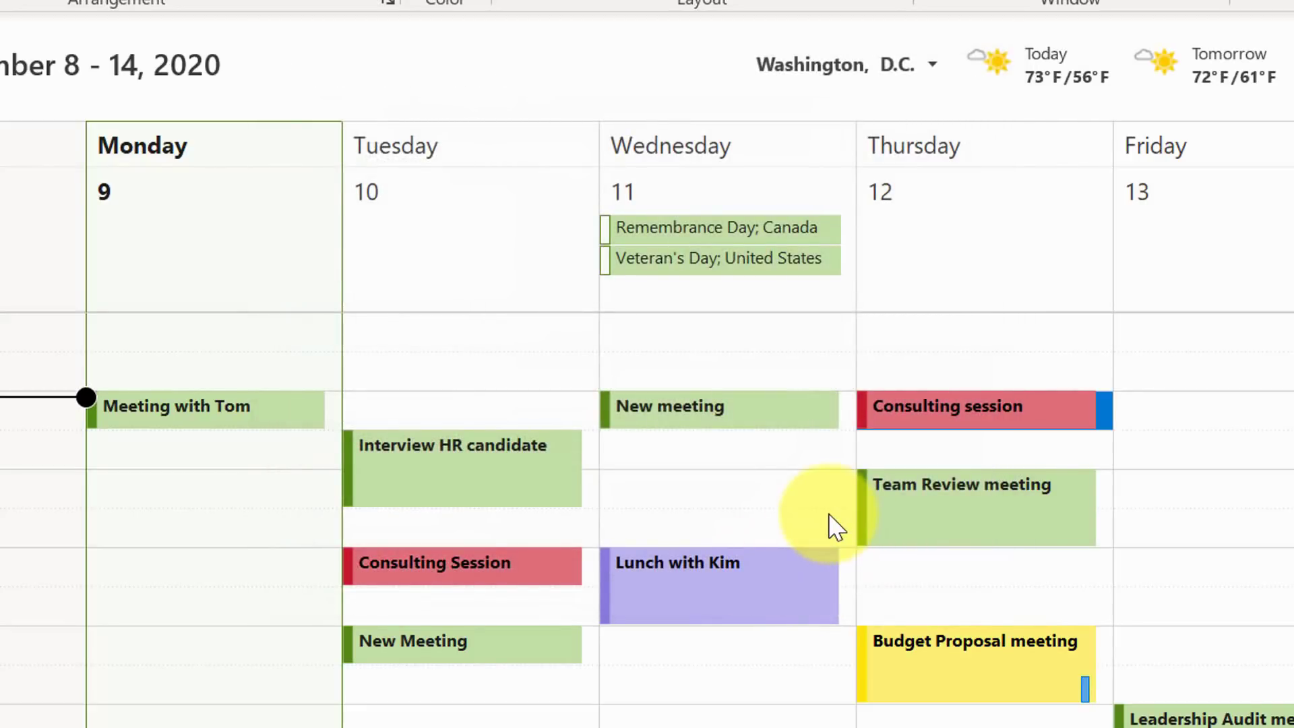
pyautogui.click(1203, 460)
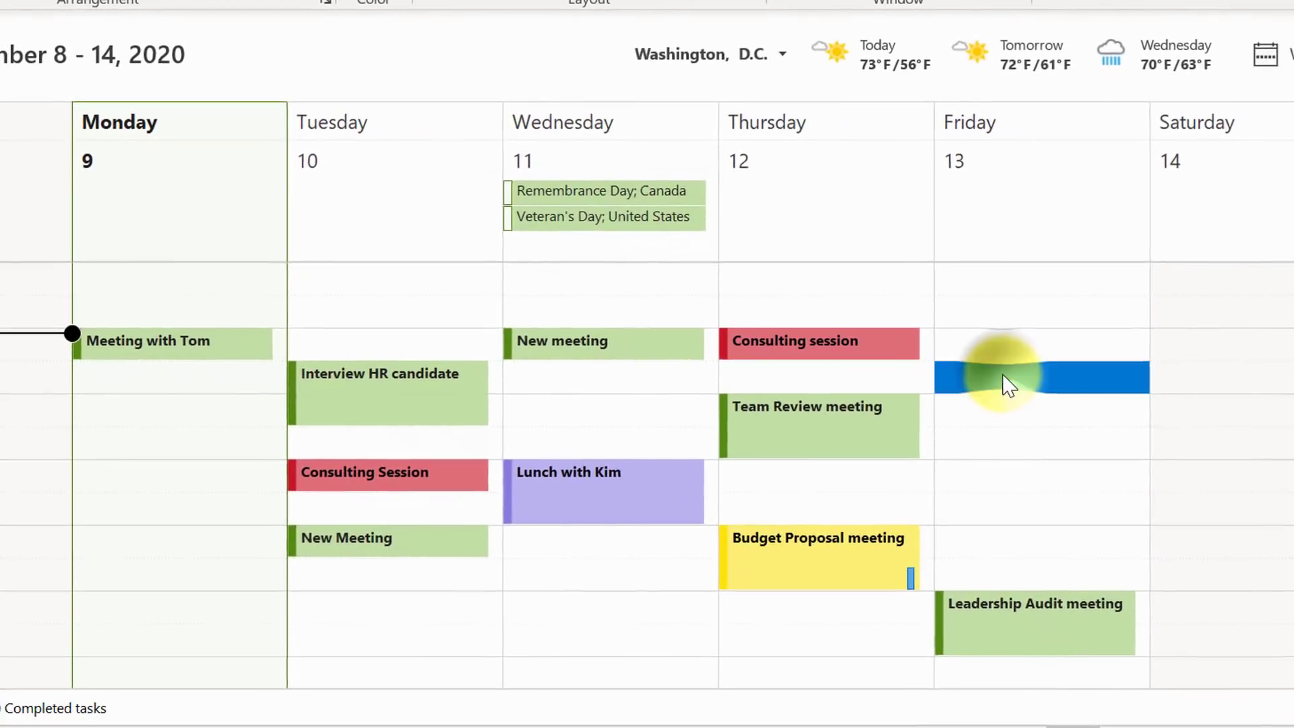
pyautogui.doubleClick(1009, 377)
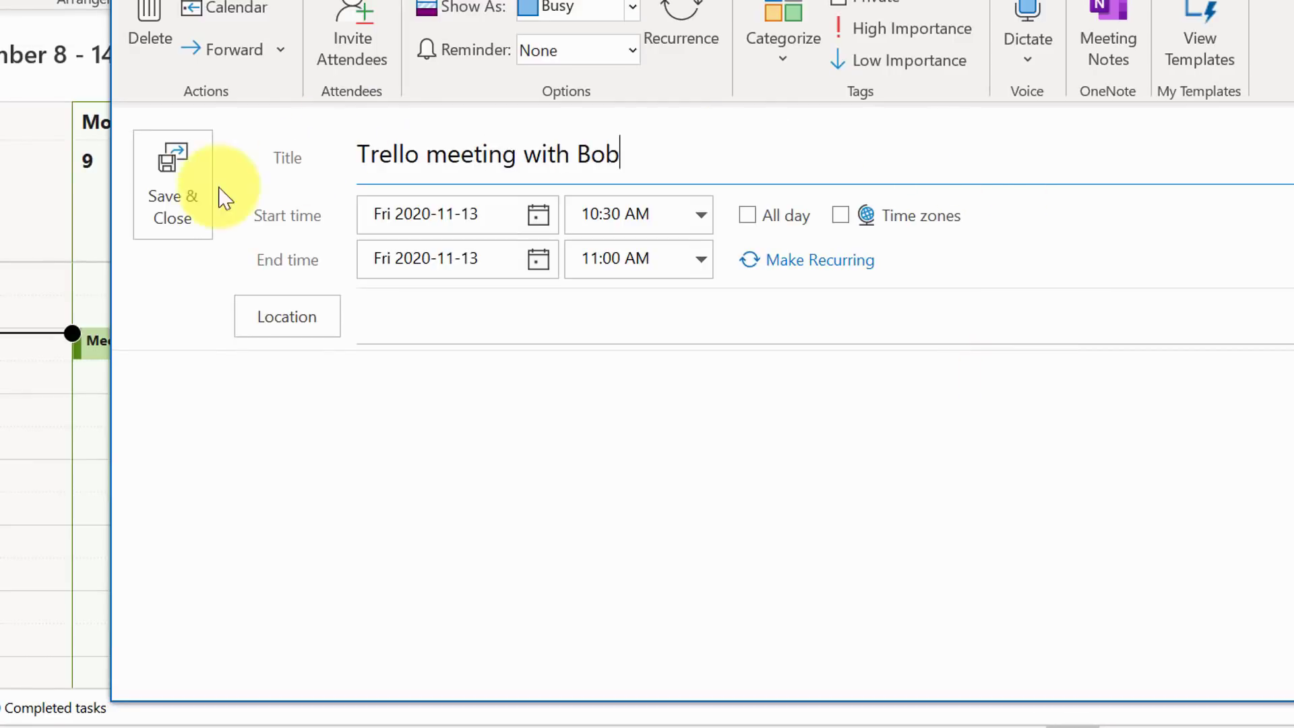
pyautogui.click(166, 206)
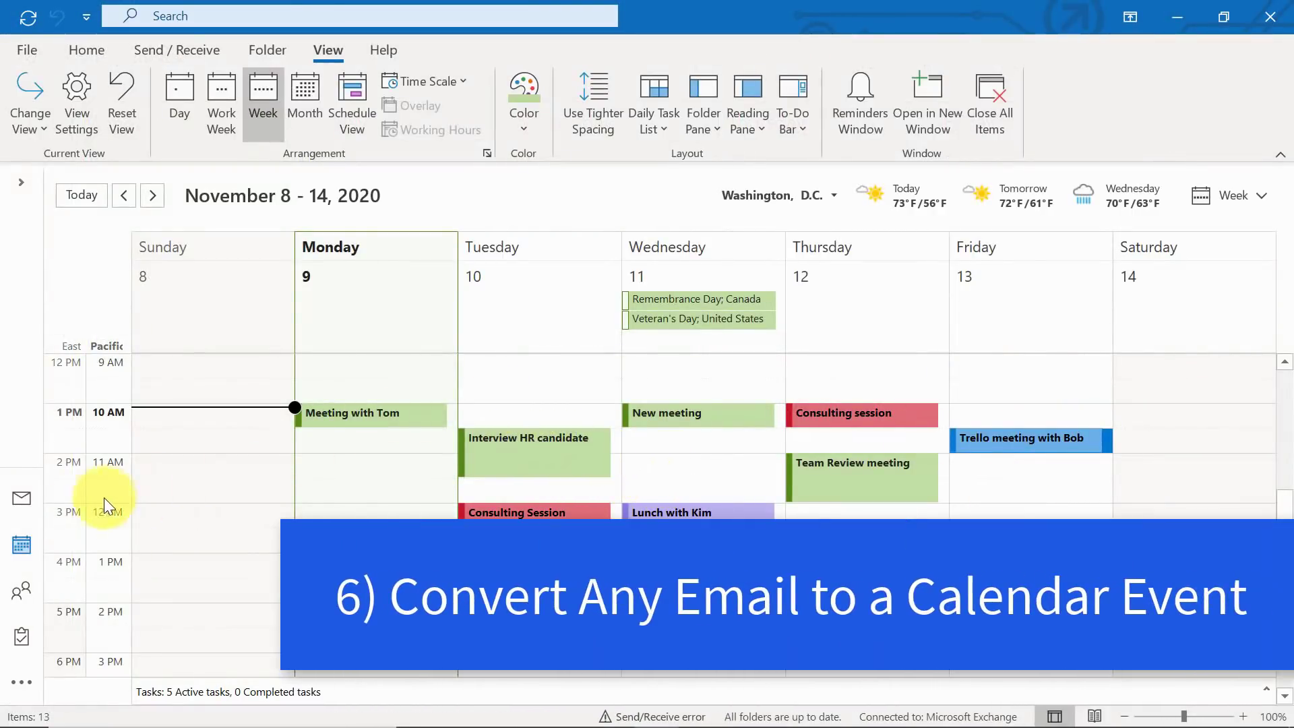
# Drag the Meeting Details for Next Week email onto Calendar, creating a Monday 10:30 AM appointment.
pyautogui.click(21, 499)
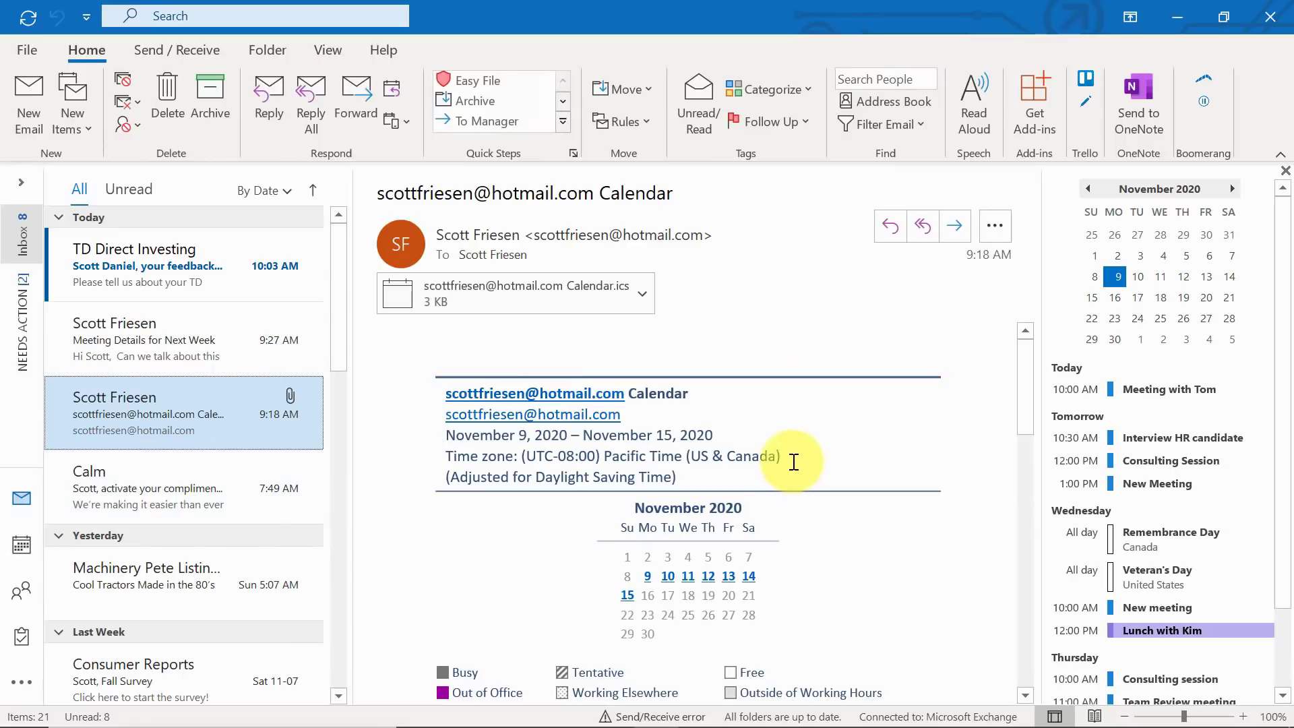
pyautogui.click(120, 339)
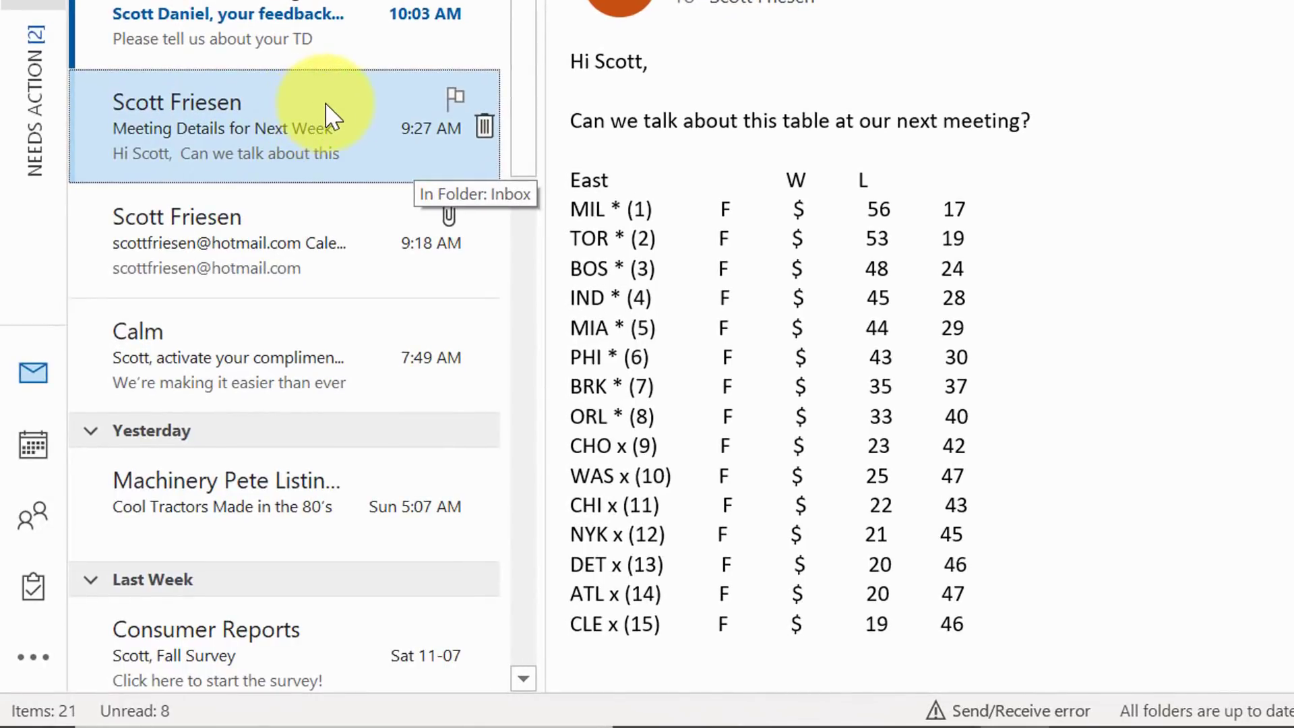
pyautogui.moveTo(331, 115); pyautogui.dragTo(31, 446)
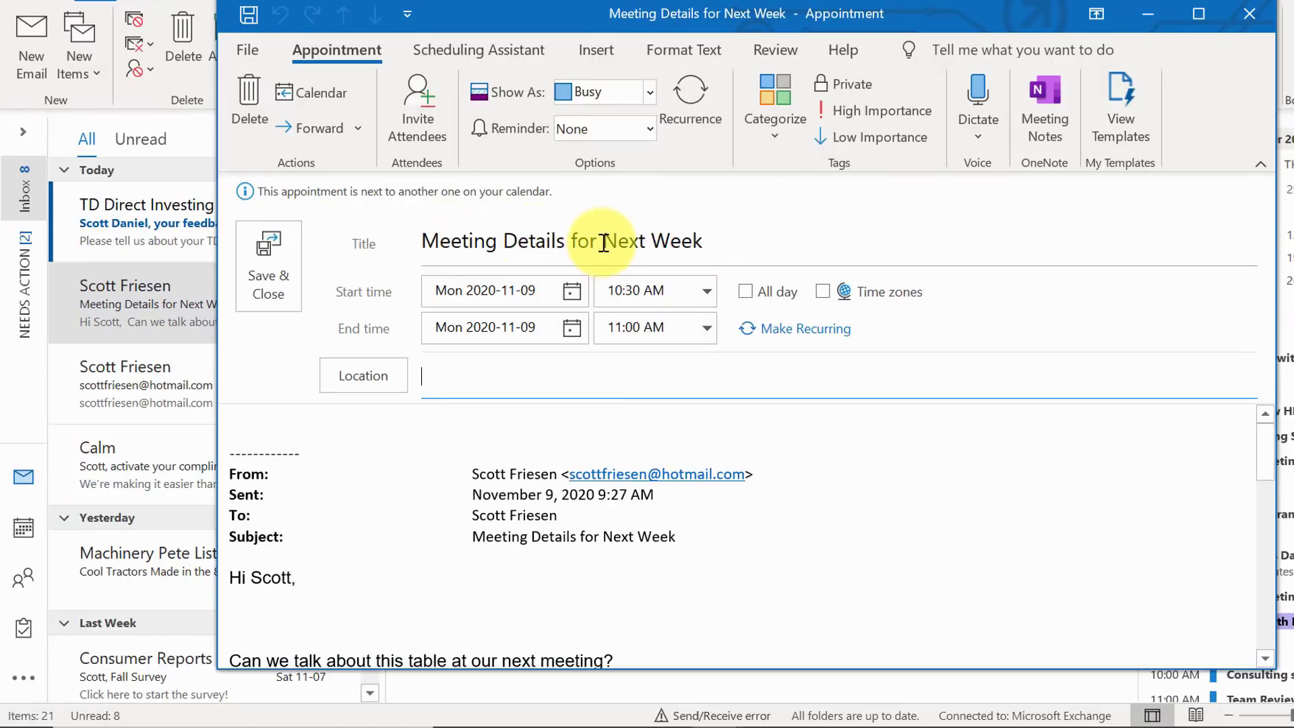
# Review the appointment body, then close the draft without saving.
pyautogui.scroll(-4, 722, 454)
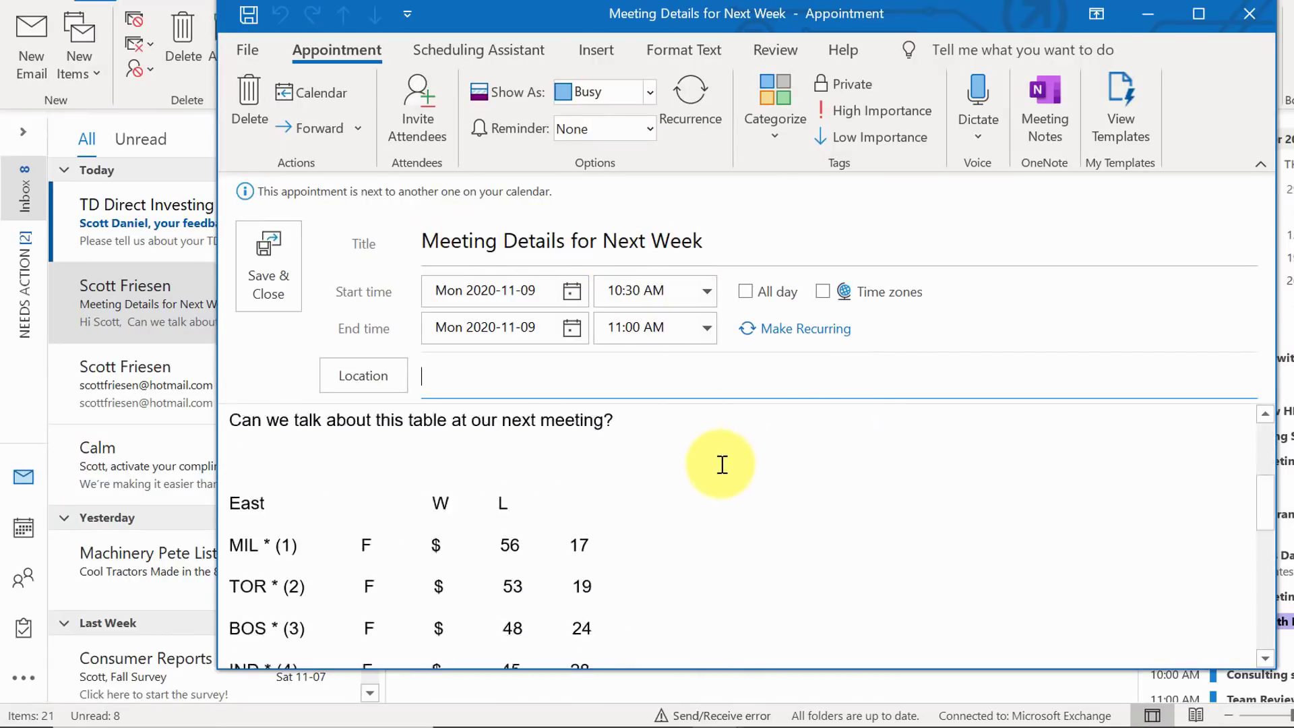
pyautogui.scroll(-8, 728, 472)
pyautogui.scroll(5, 807, 499)
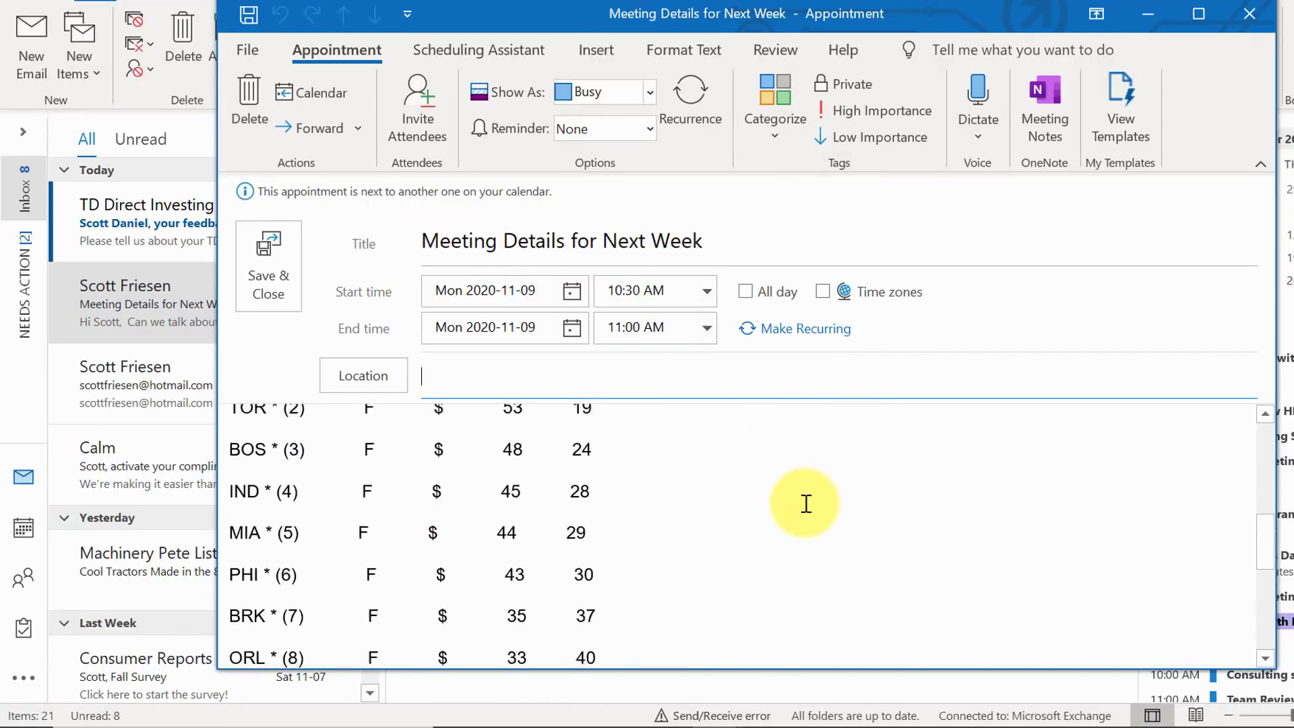
pyautogui.scroll(3, 367, 629)
pyautogui.scroll(-5, 447, 511)
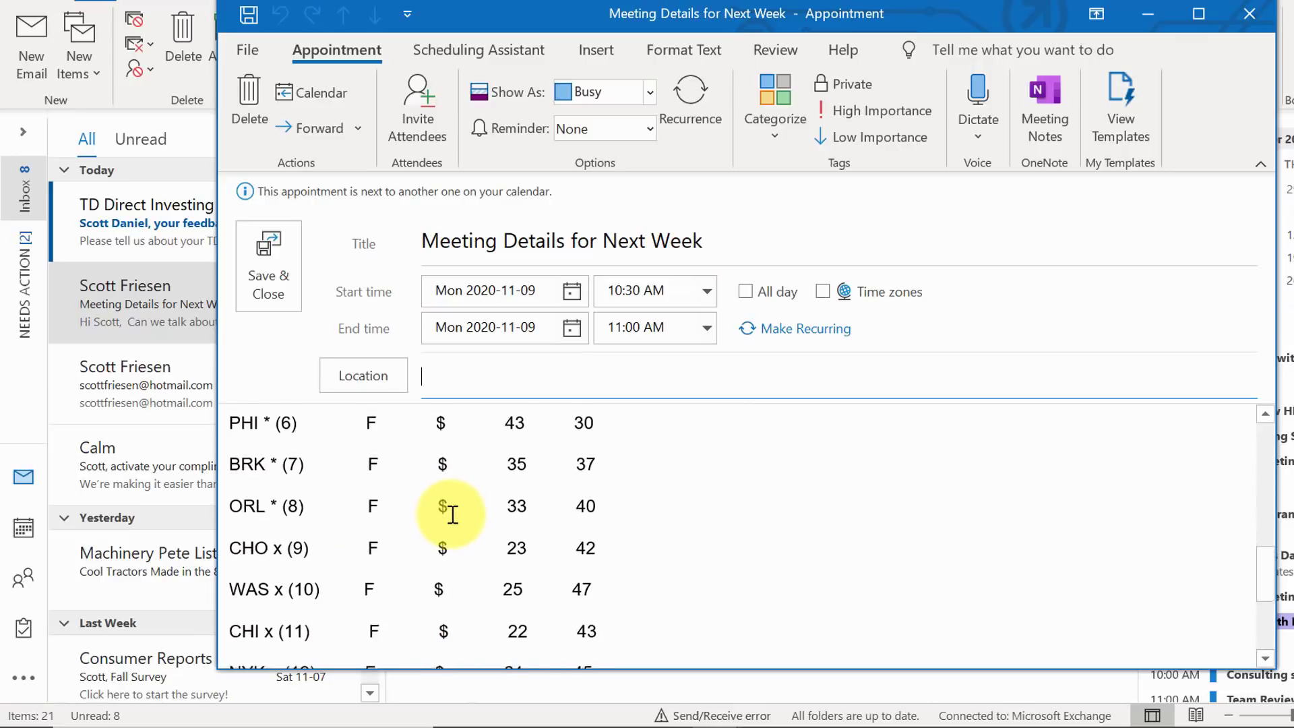
pyautogui.scroll(6, 453, 515)
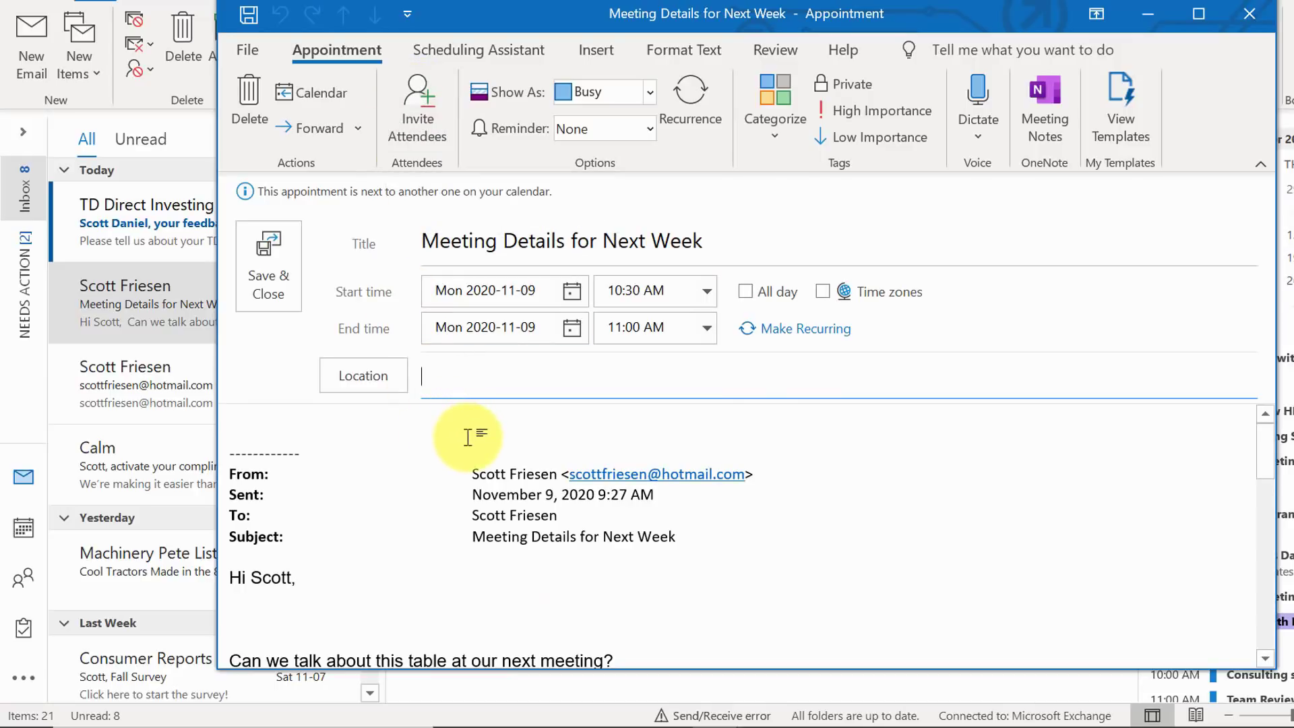
pyautogui.click(1249, 14)
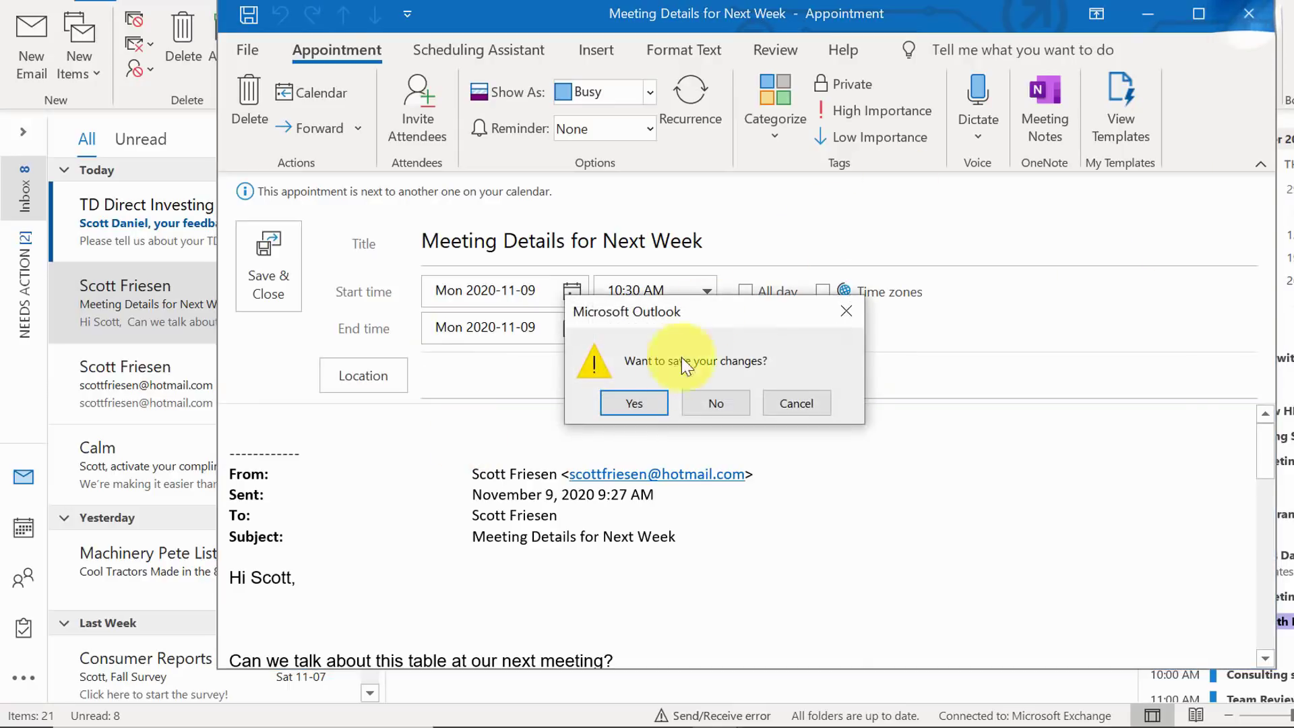
pyautogui.click(705, 403)
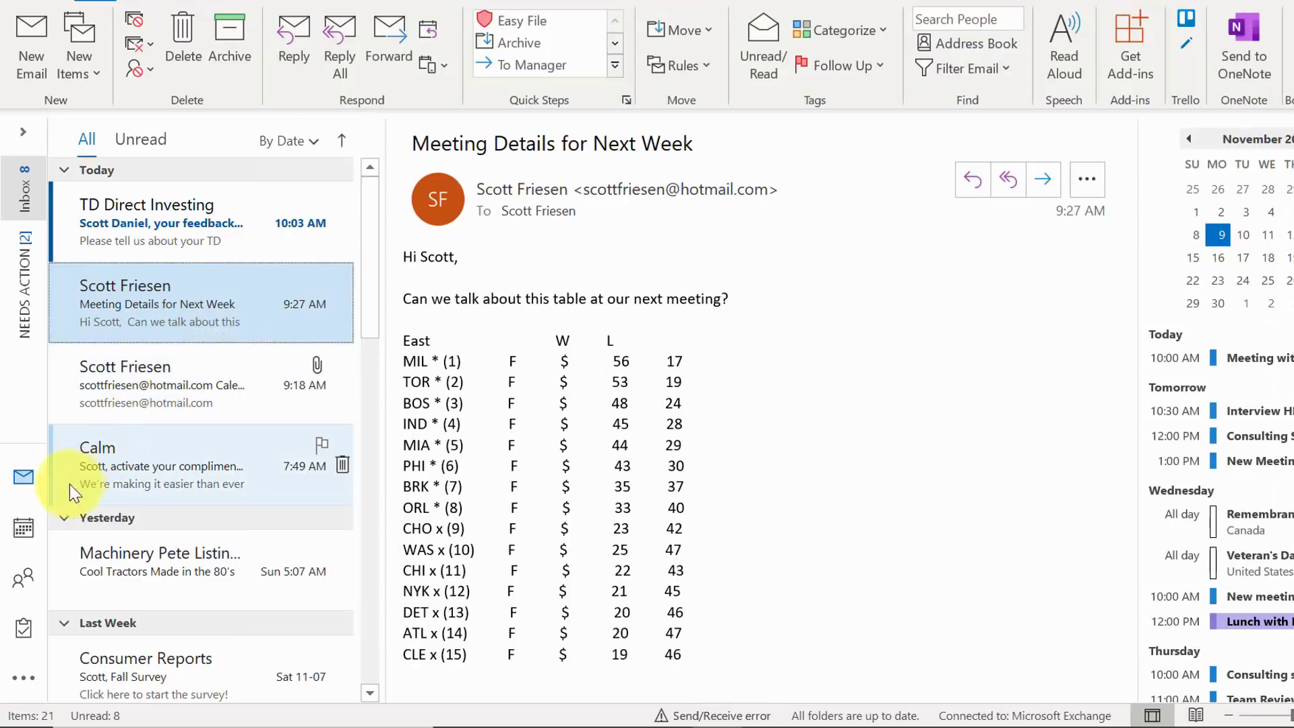
# Return to the Calendar showing the November 8–14, 2020 week.
pyautogui.moveTo(23, 528)
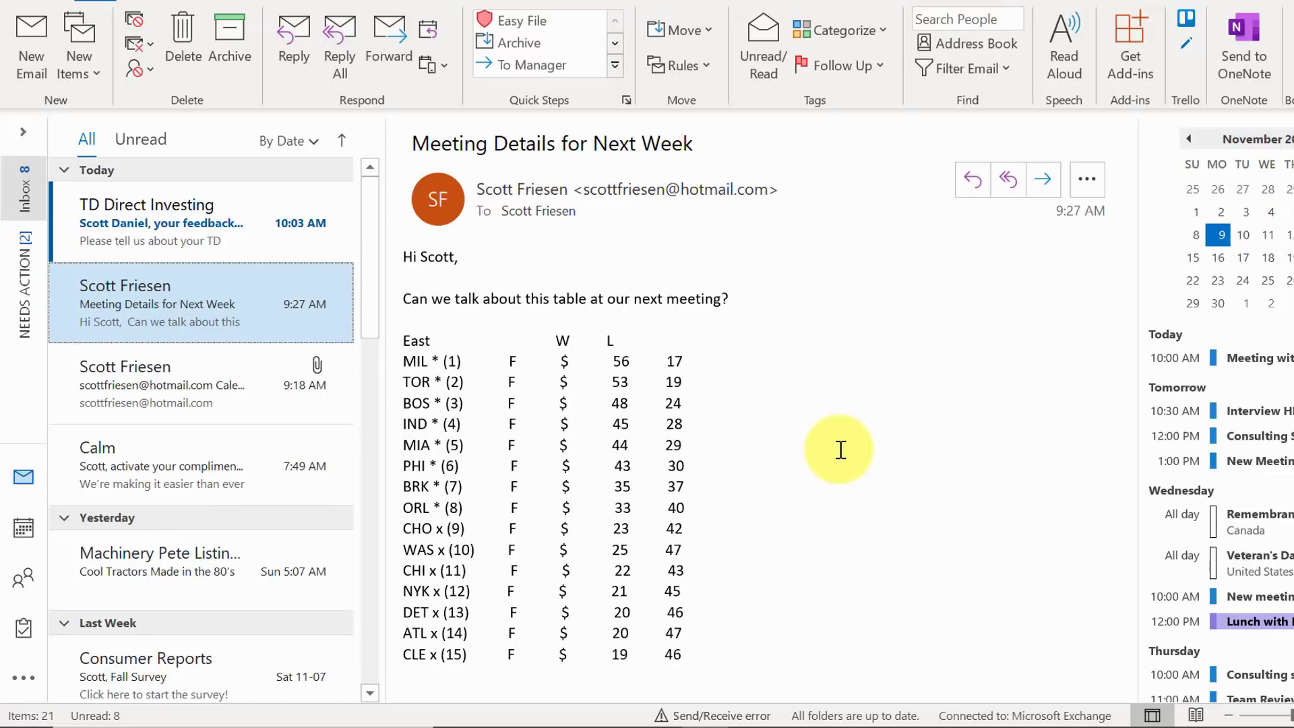
pyautogui.click(23, 529)
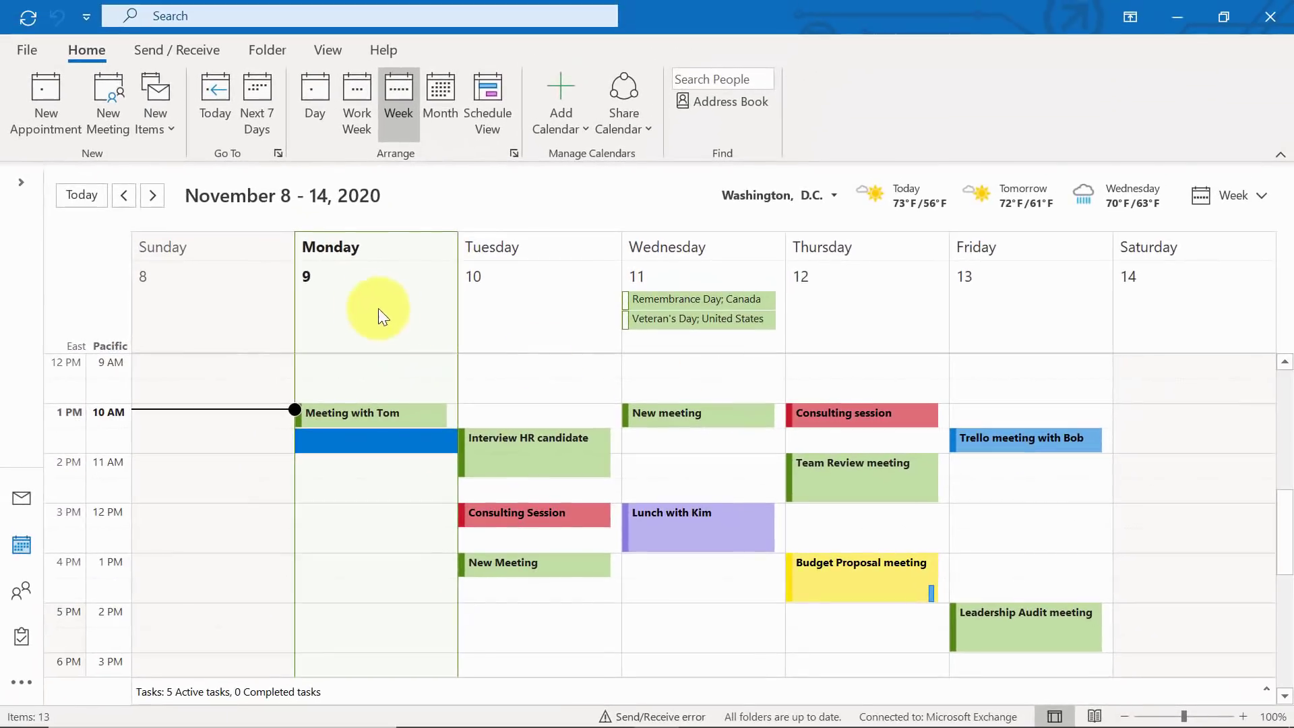
# Open the Calendar page of Outlook Options and scroll to Calendar options.
pyautogui.click(18, 40)
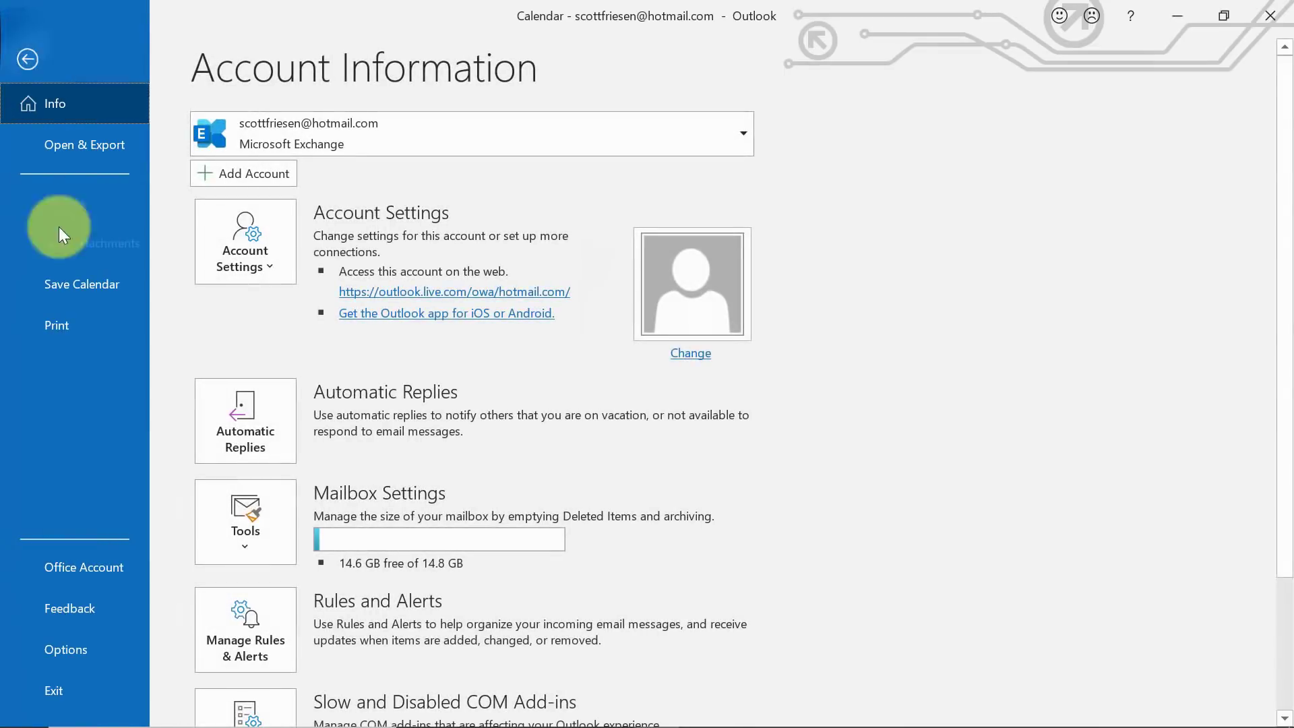
pyautogui.click(66, 649)
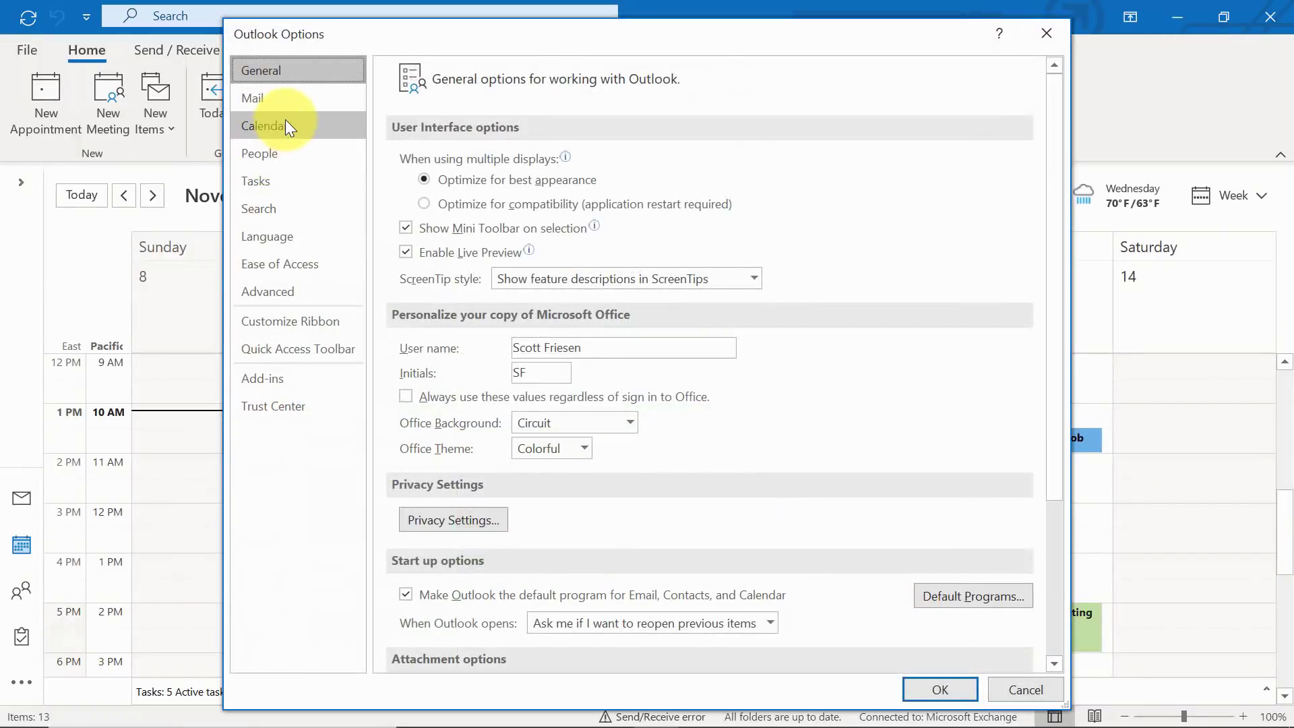
pyautogui.click(286, 123)
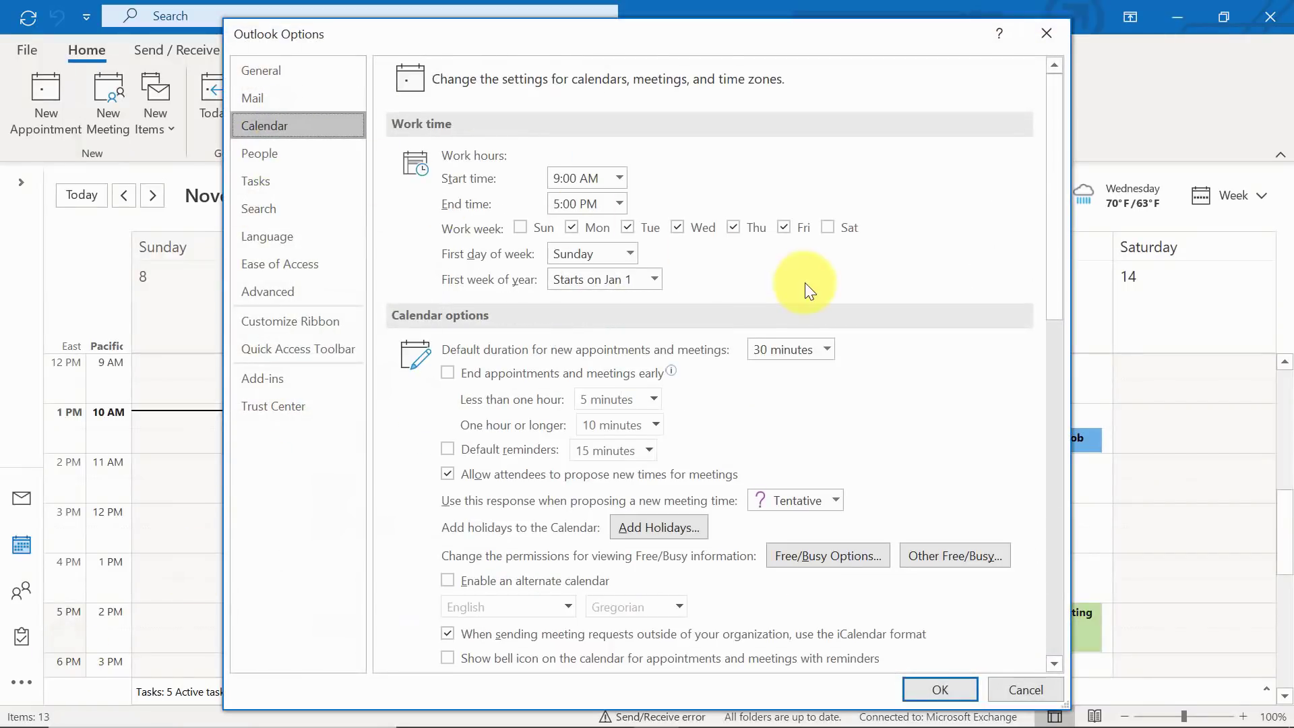
pyautogui.scroll(-3, 804, 281)
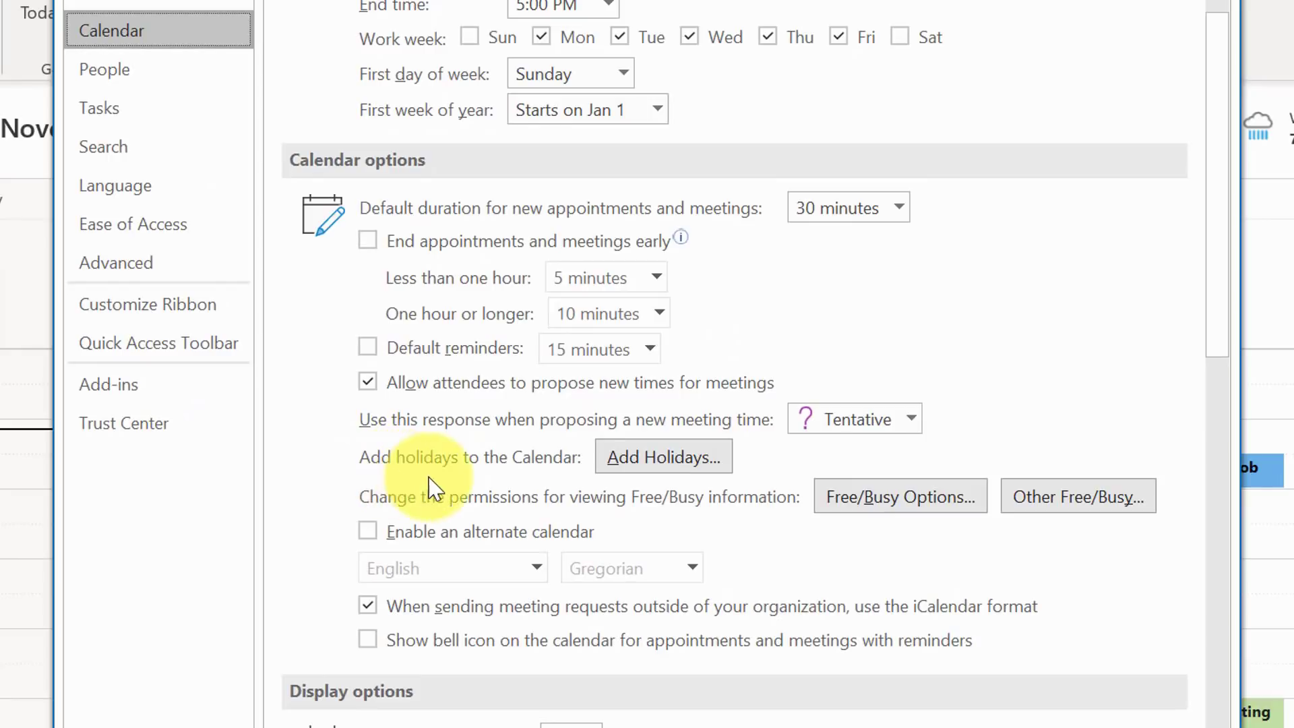
# Add holidays for Serbia, South Africa and Spain to the calendar.
pyautogui.click(678, 462)
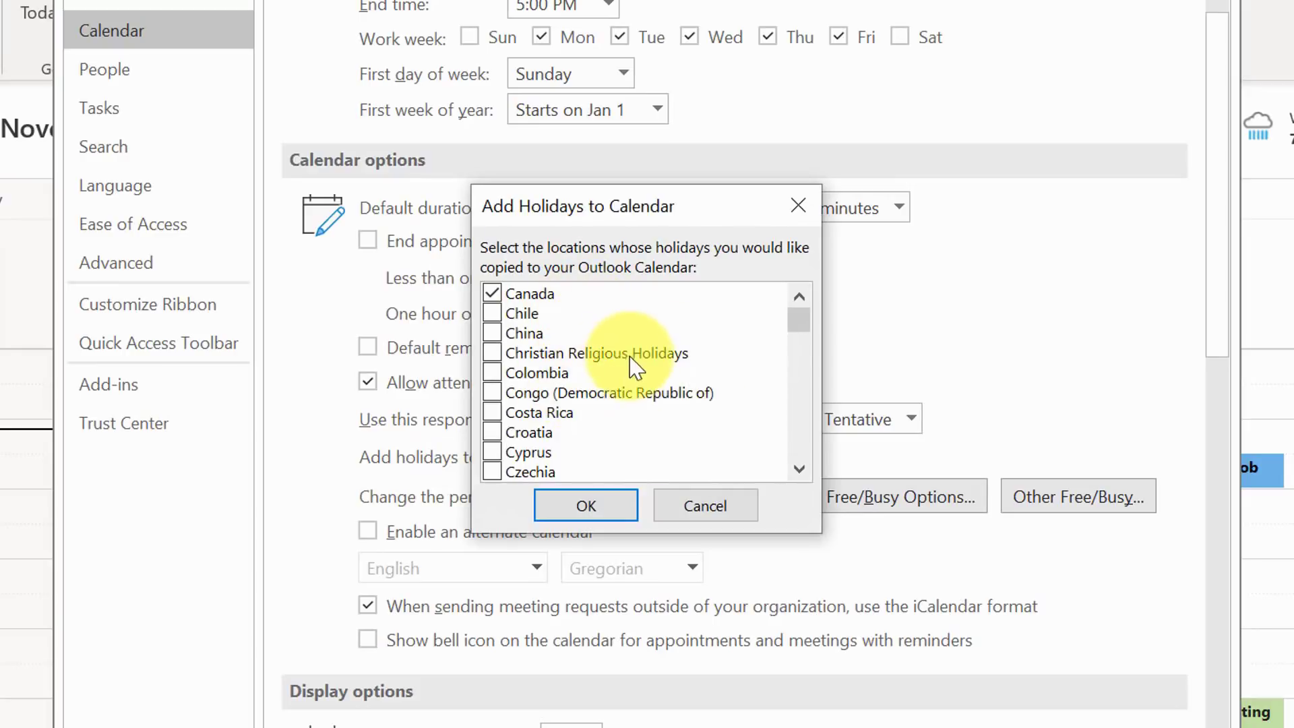
pyautogui.scroll(-8, 633, 367)
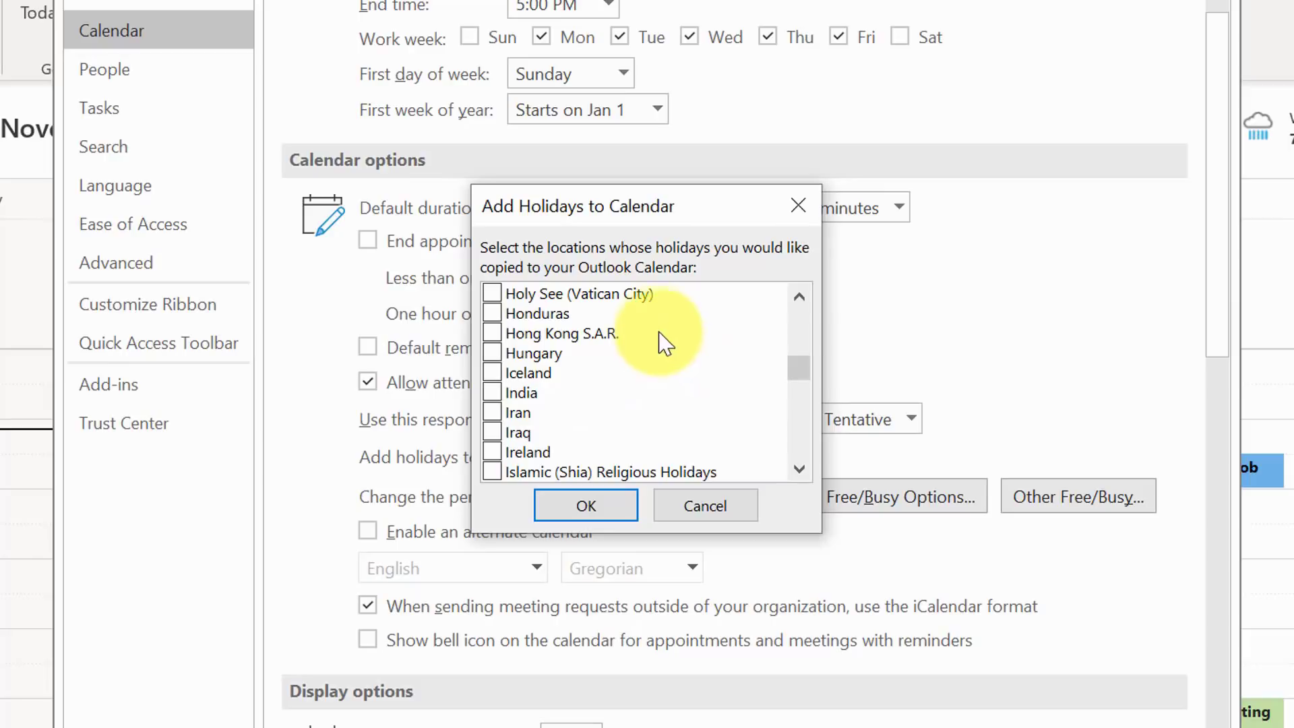
pyautogui.scroll(-3, 660, 345)
pyautogui.scroll(4, 659, 347)
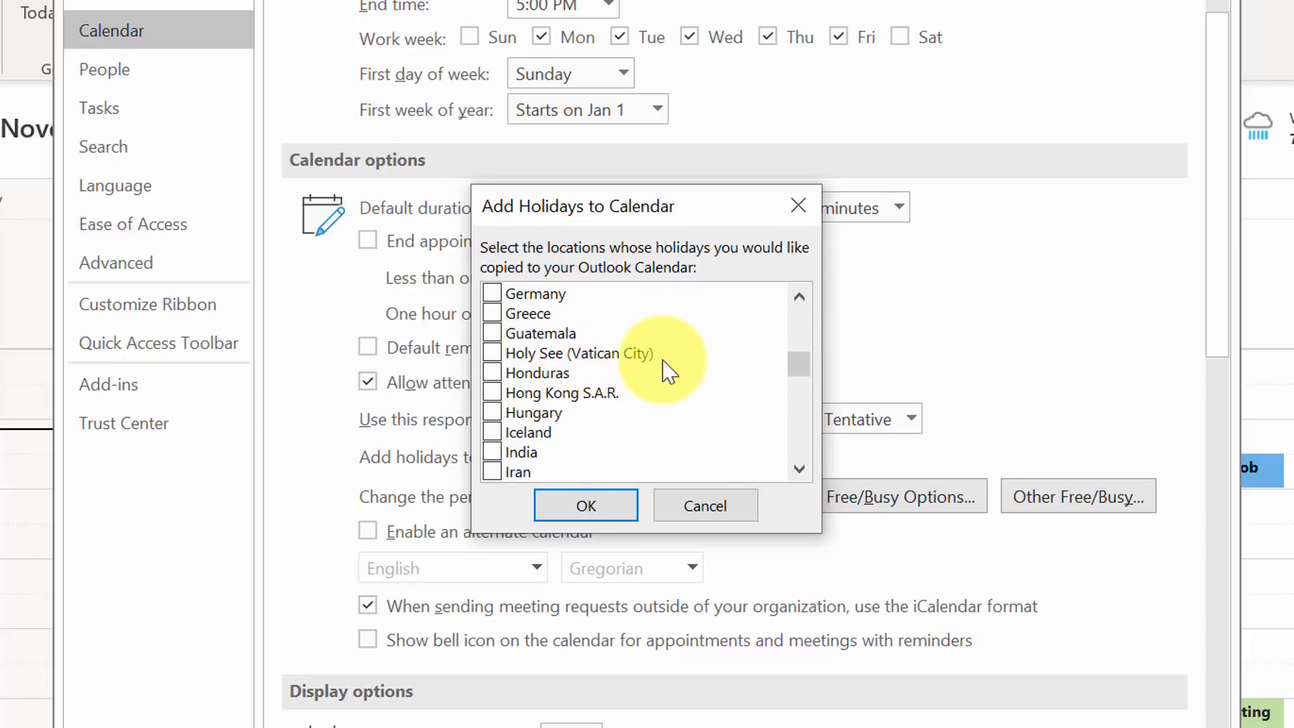
pyautogui.scroll(-6, 687, 363)
pyautogui.scroll(-16, 696, 361)
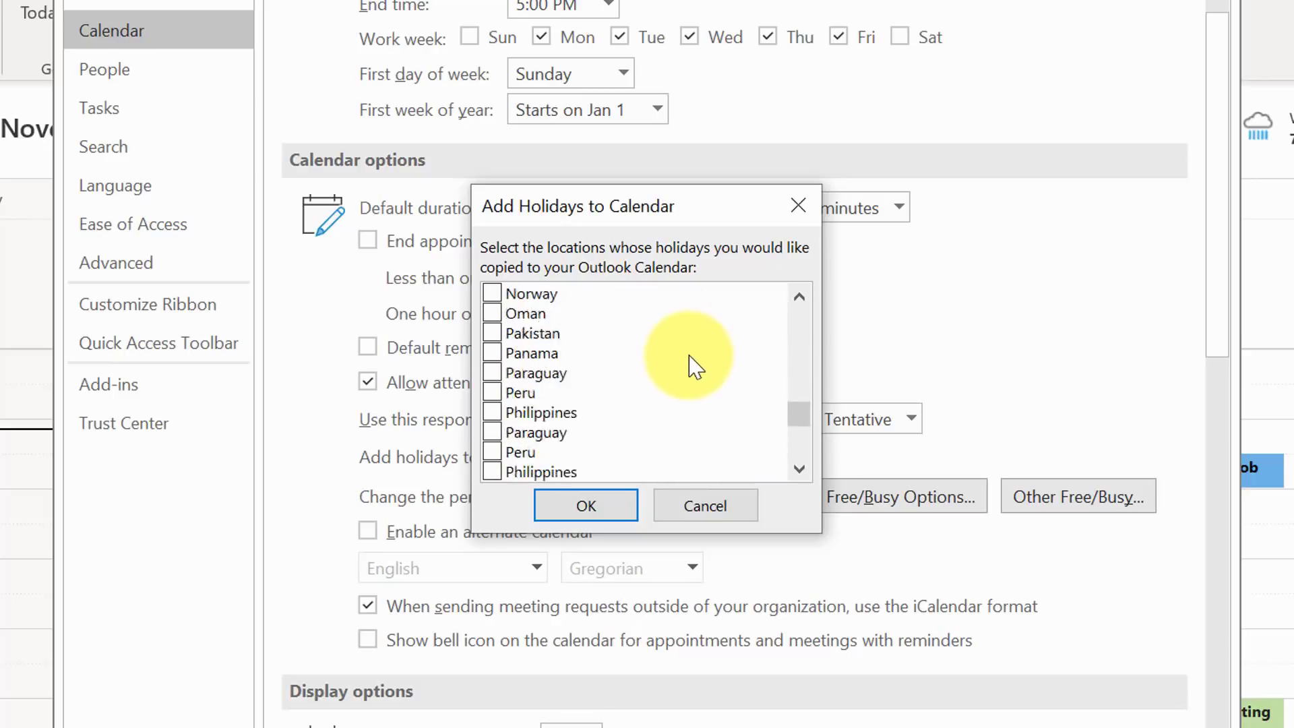
pyautogui.scroll(4, 694, 365)
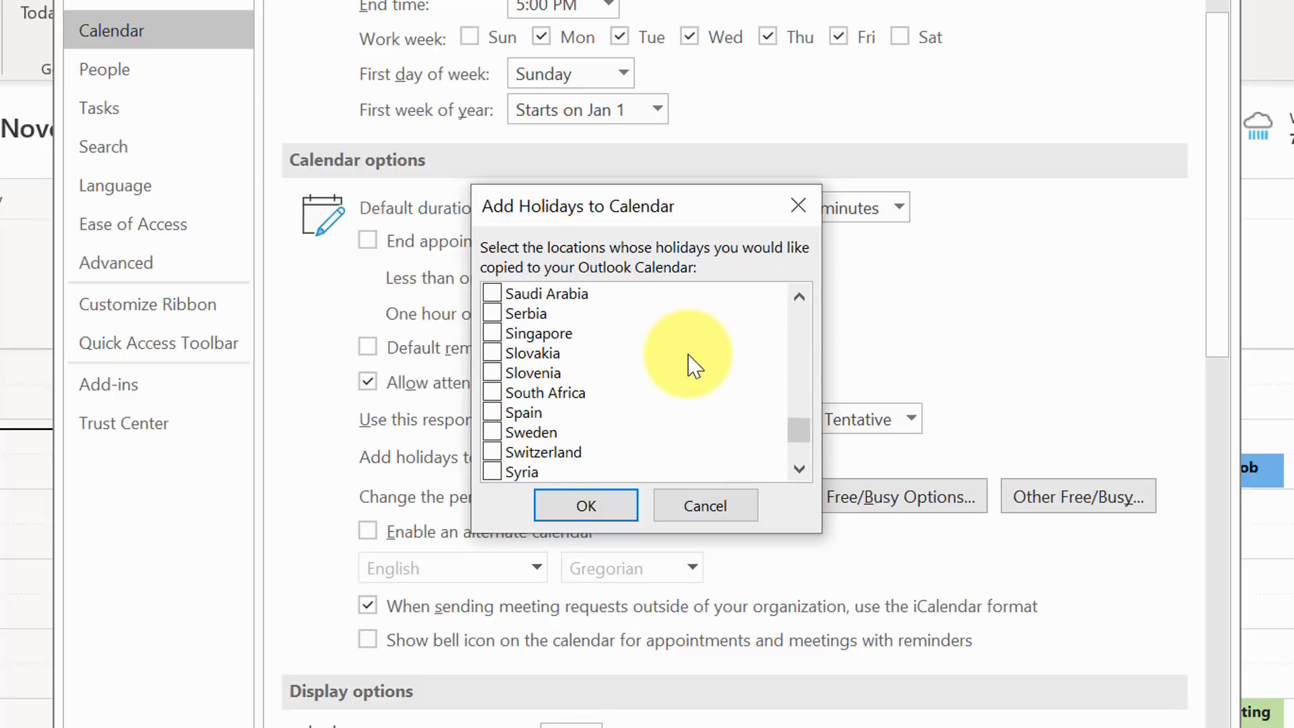
pyautogui.click(492, 313)
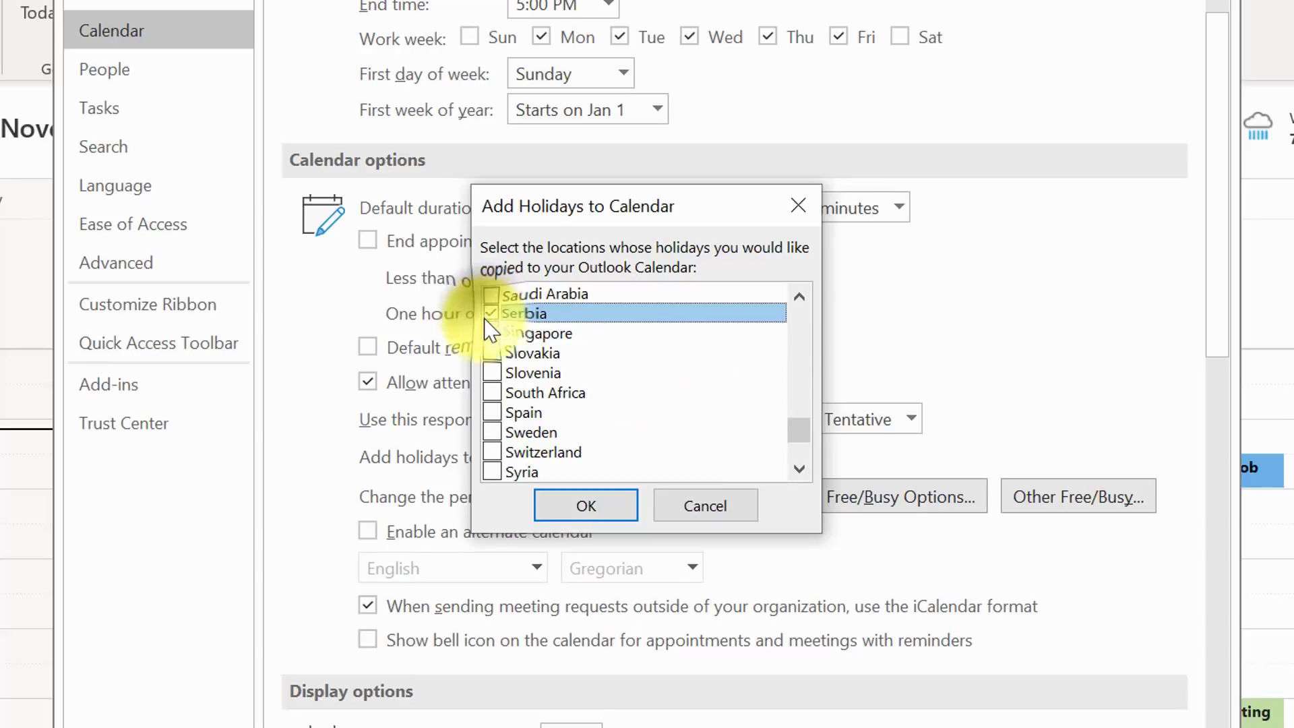
pyautogui.click(493, 393)
pyautogui.click(493, 412)
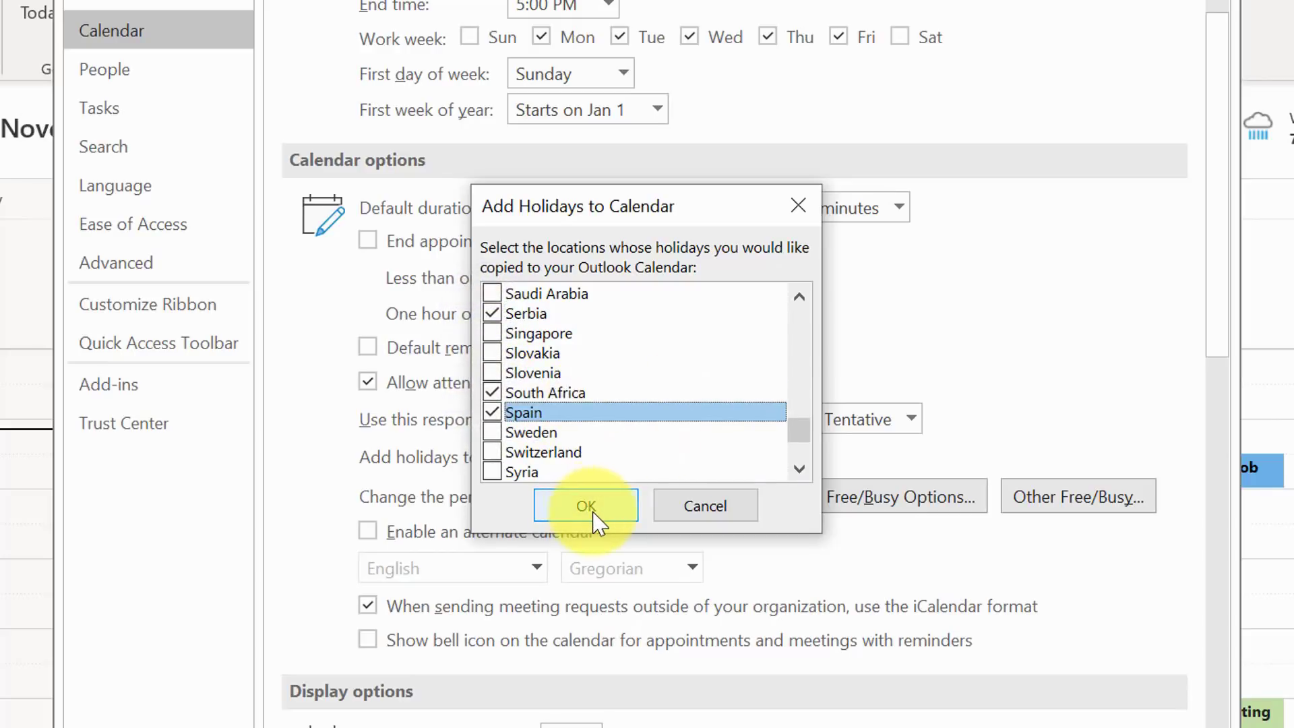
pyautogui.click(711, 507)
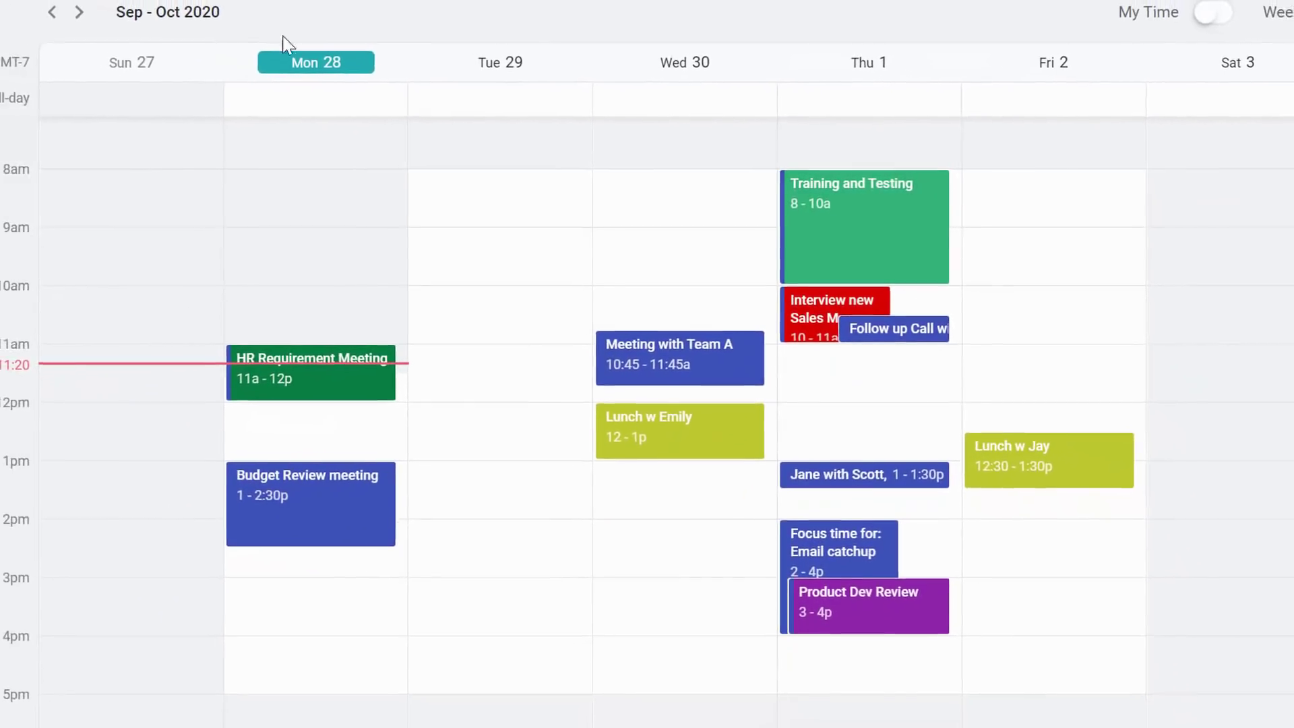
# In Woven, view the Home panel's weekly analytics, briefly check Templates, then return to Home.
pyautogui.click(24, 145)
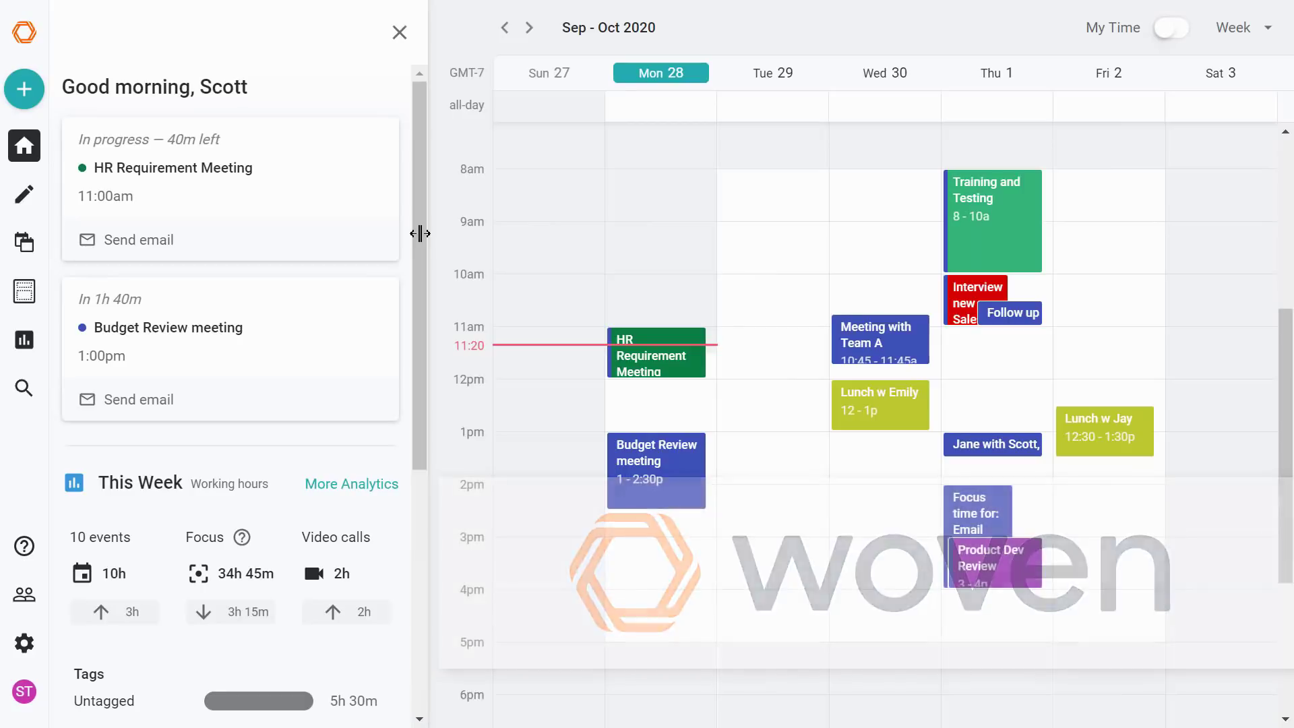
pyautogui.scroll(-2, 314, 386)
pyautogui.scroll(-1, 314, 391)
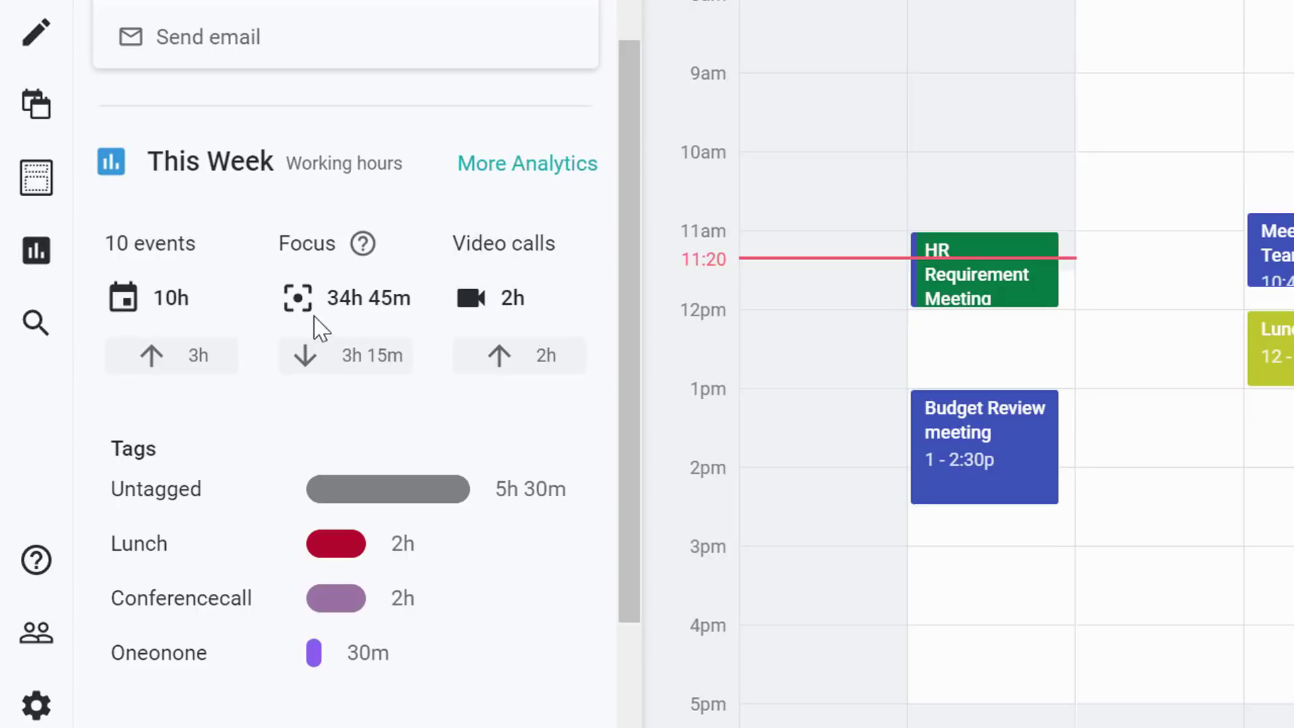
pyautogui.click(35, 178)
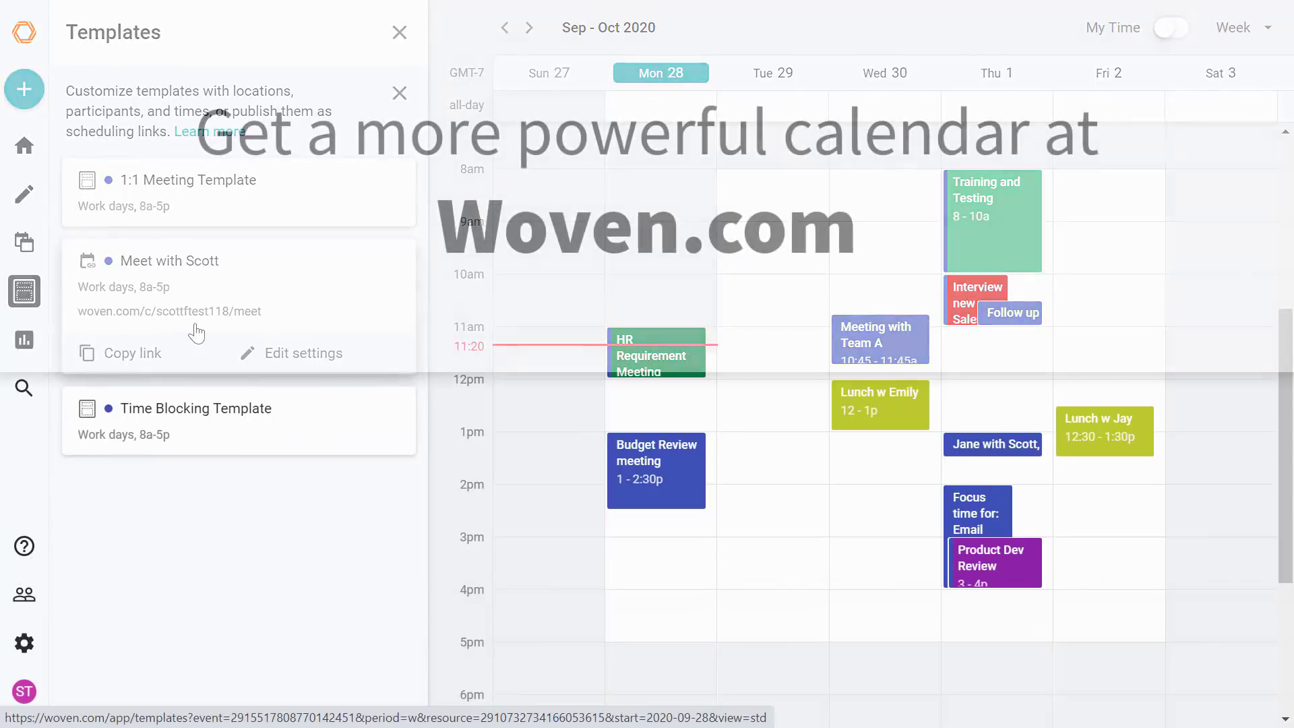
pyautogui.click(399, 33)
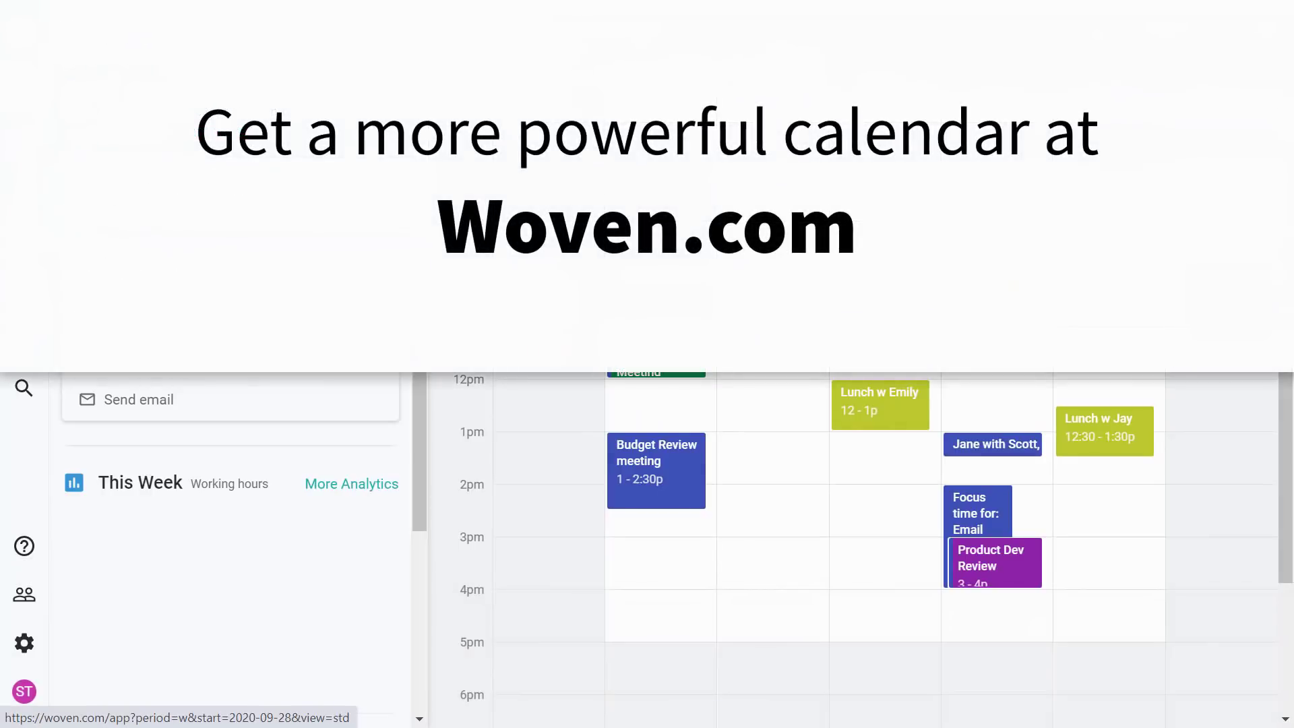